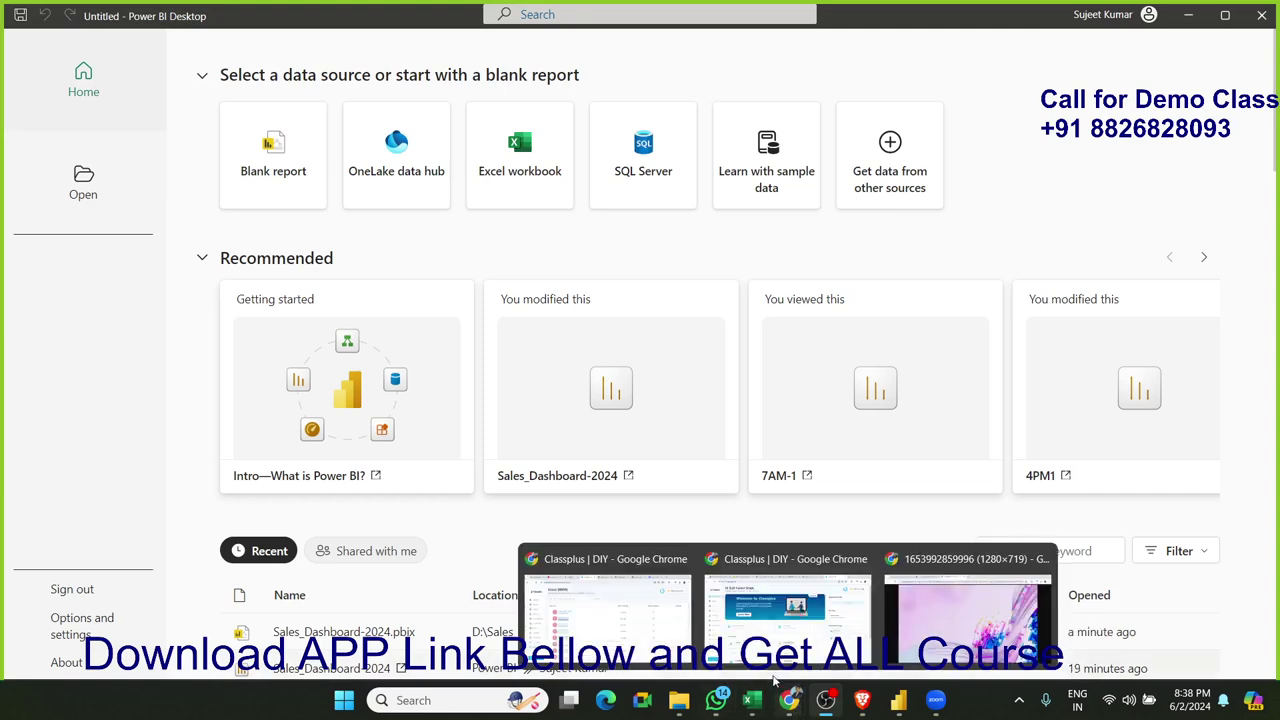
Bring the Chrome window with the Classplus | DIY dashboard in front of Power BI.
left_click(774, 640)
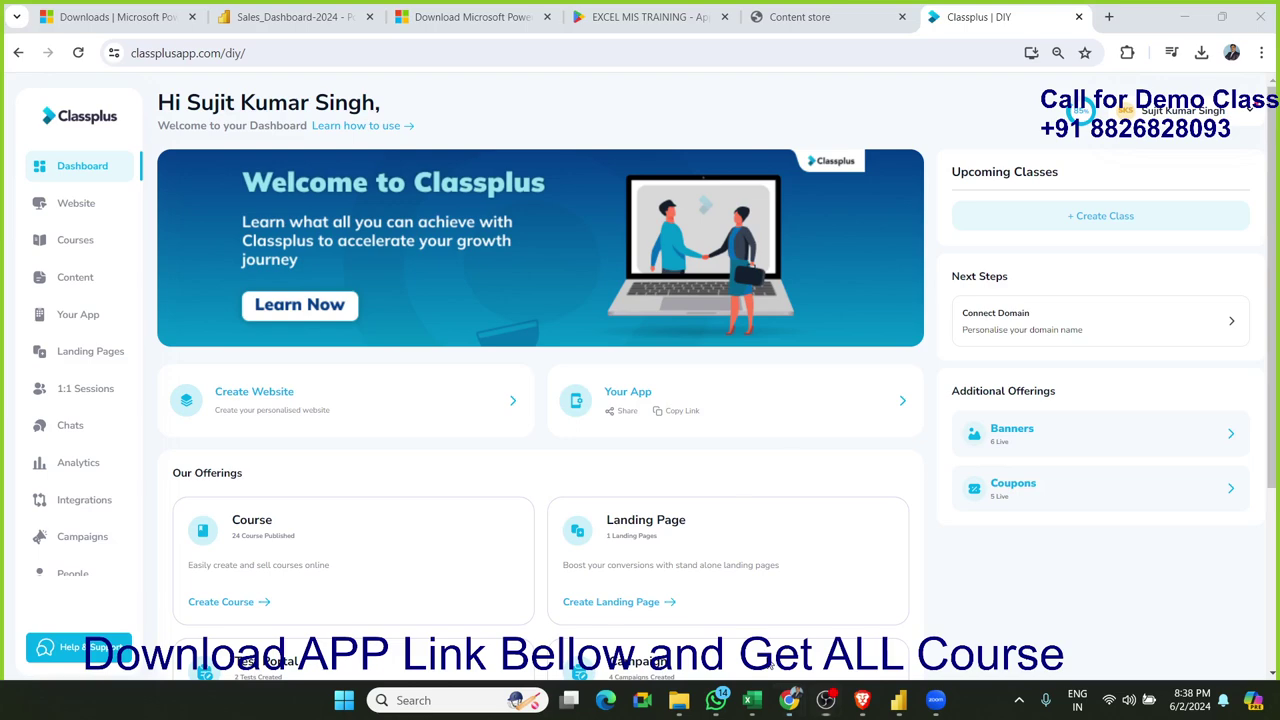
Open the EXCEL MIS TRAINING Google Play listing and select its full title.
left_click(640, 16)
left_click(515, 53)
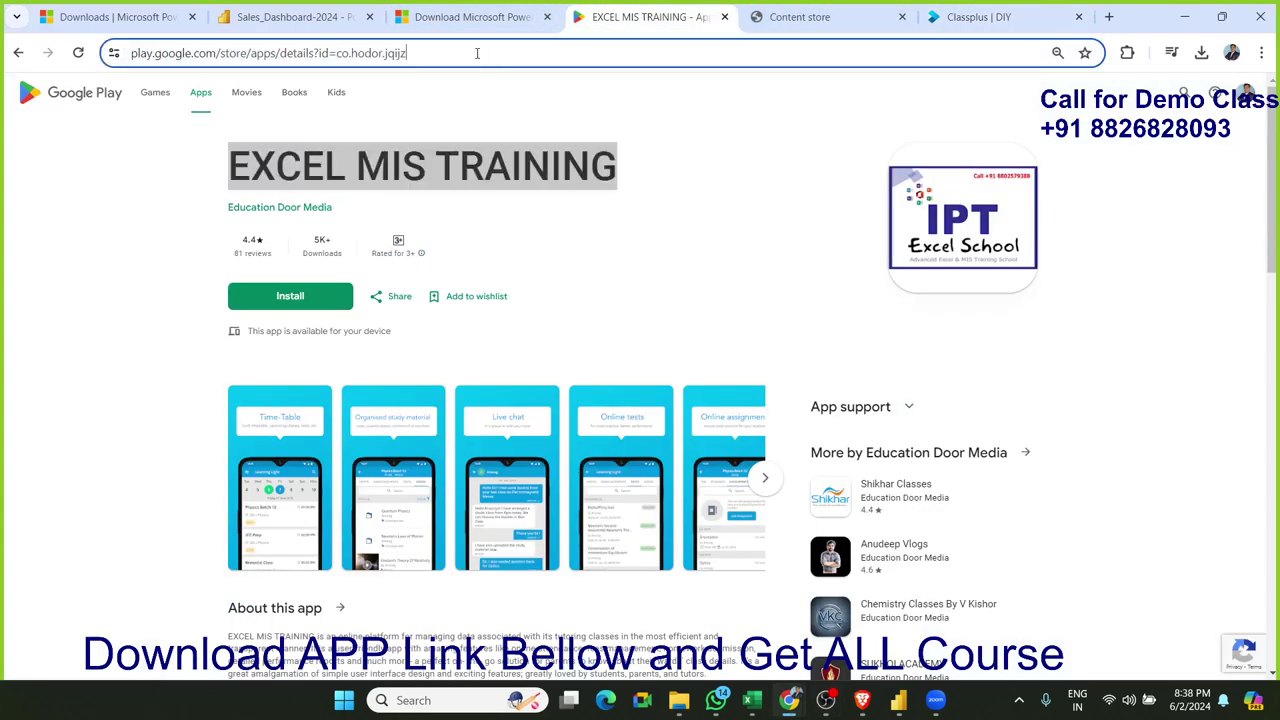
double_click(271, 180)
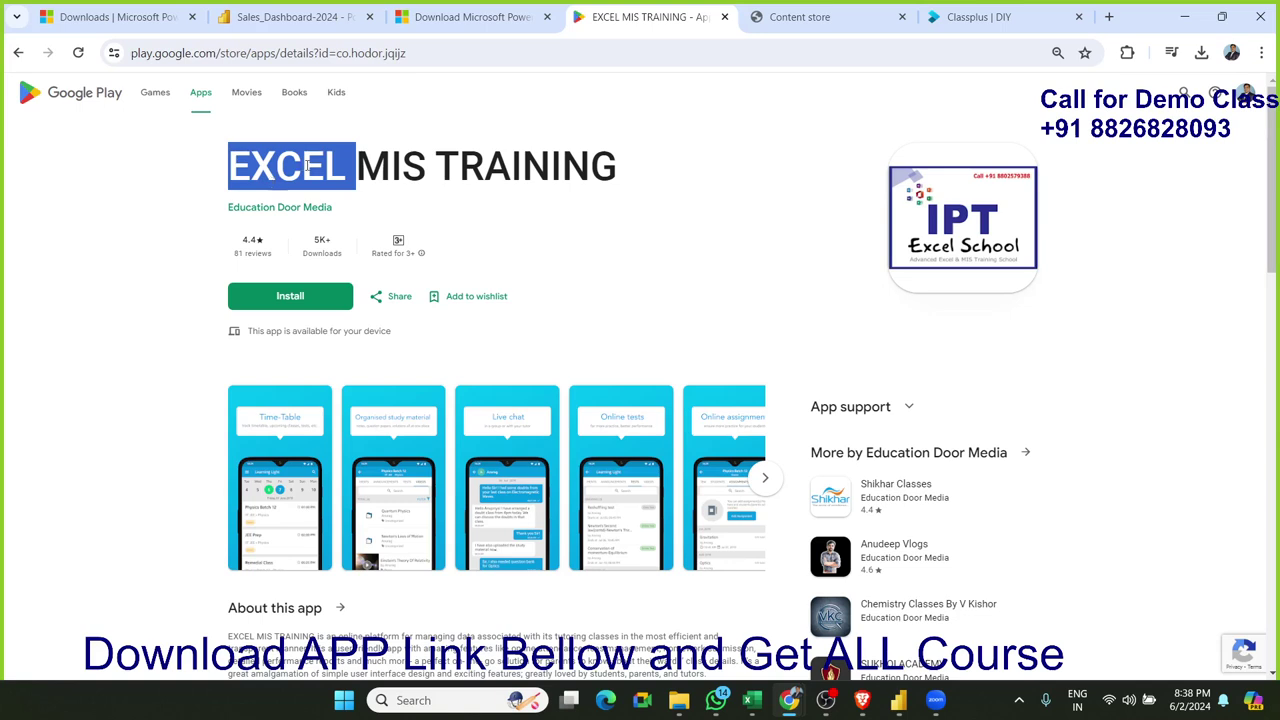
triple_click(378, 165)
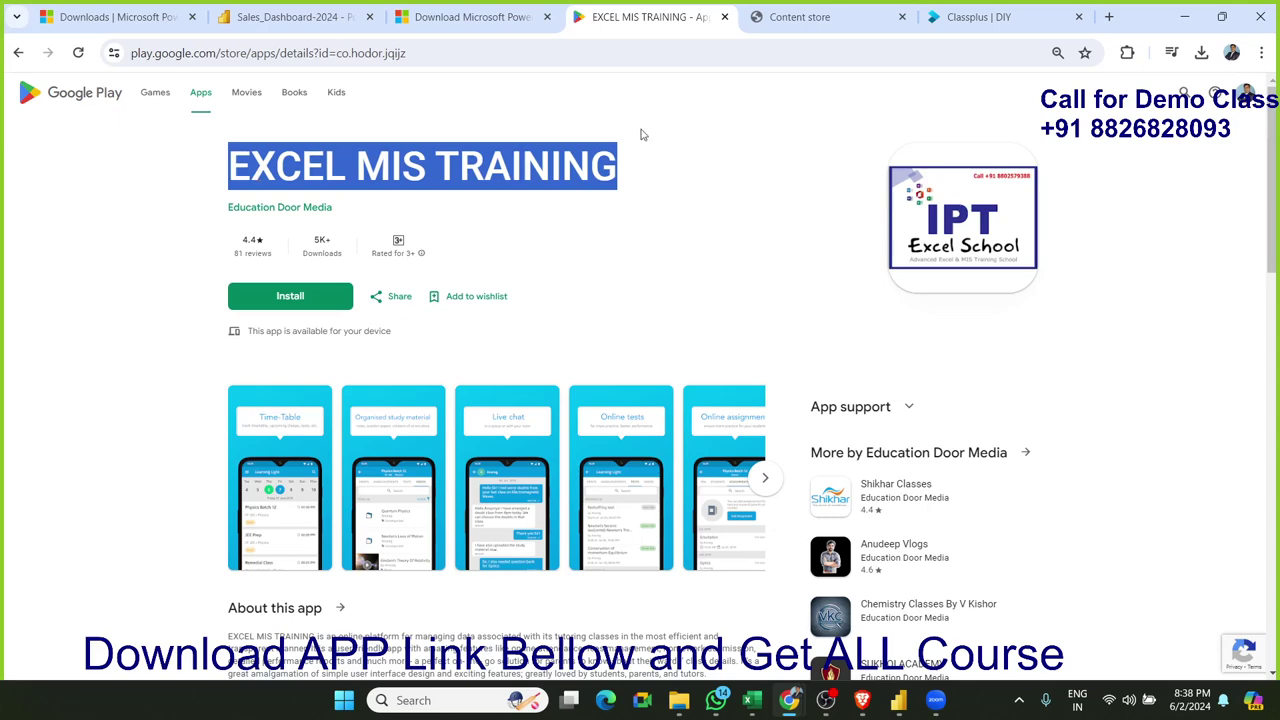
Switch to the Content store Power BI course page, reload it and scroll through the overview.
left_click(812, 18)
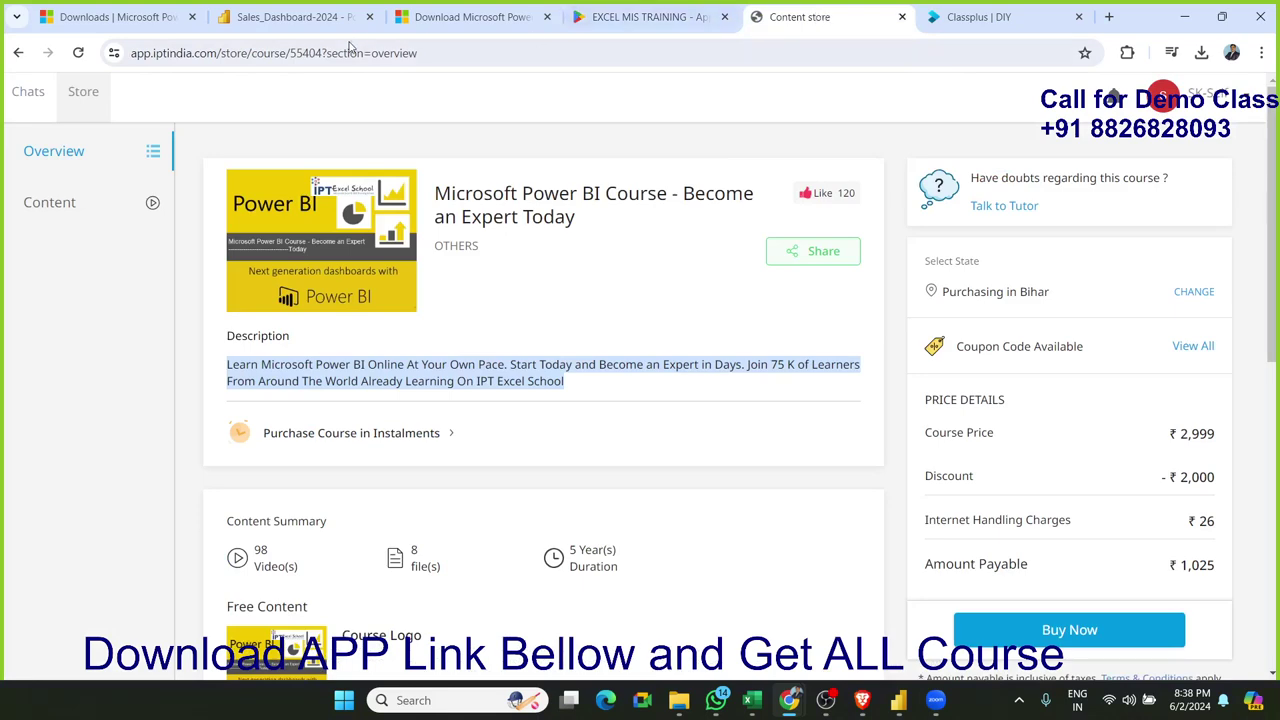
left_click_drag(217, 53, 132, 55)
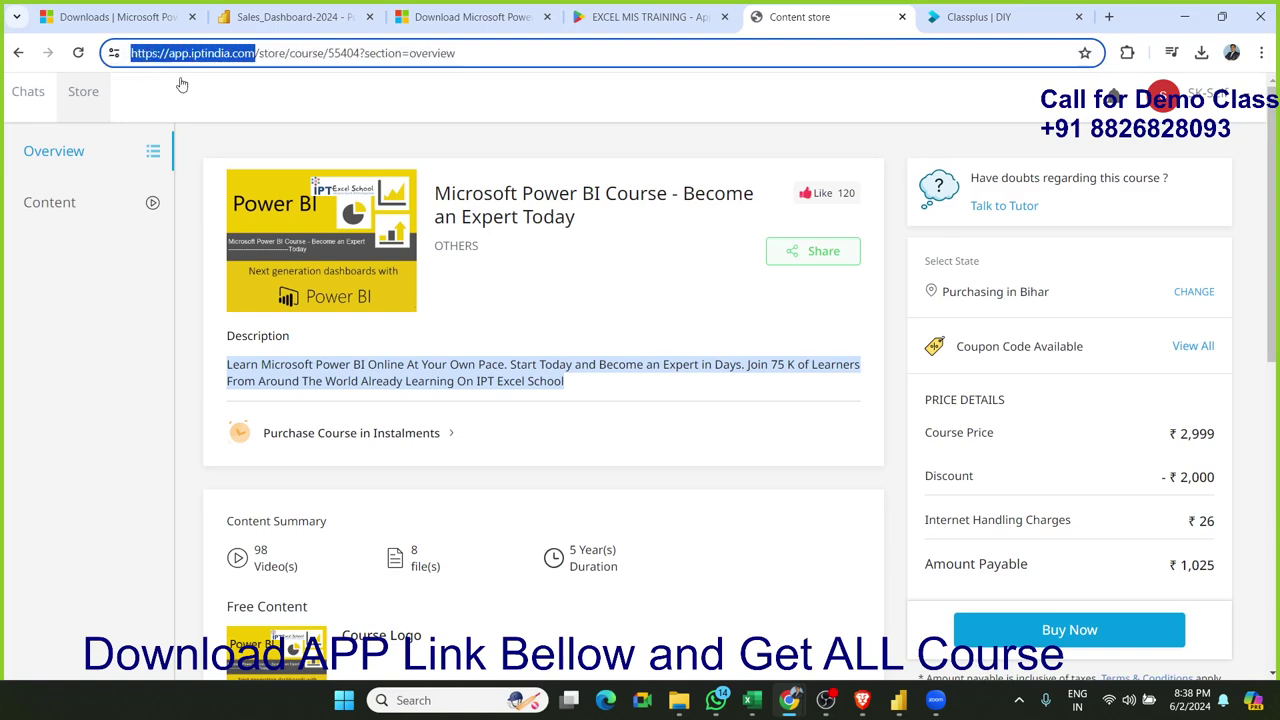
left_click(256, 292)
scroll(497, 311, "down", 2)
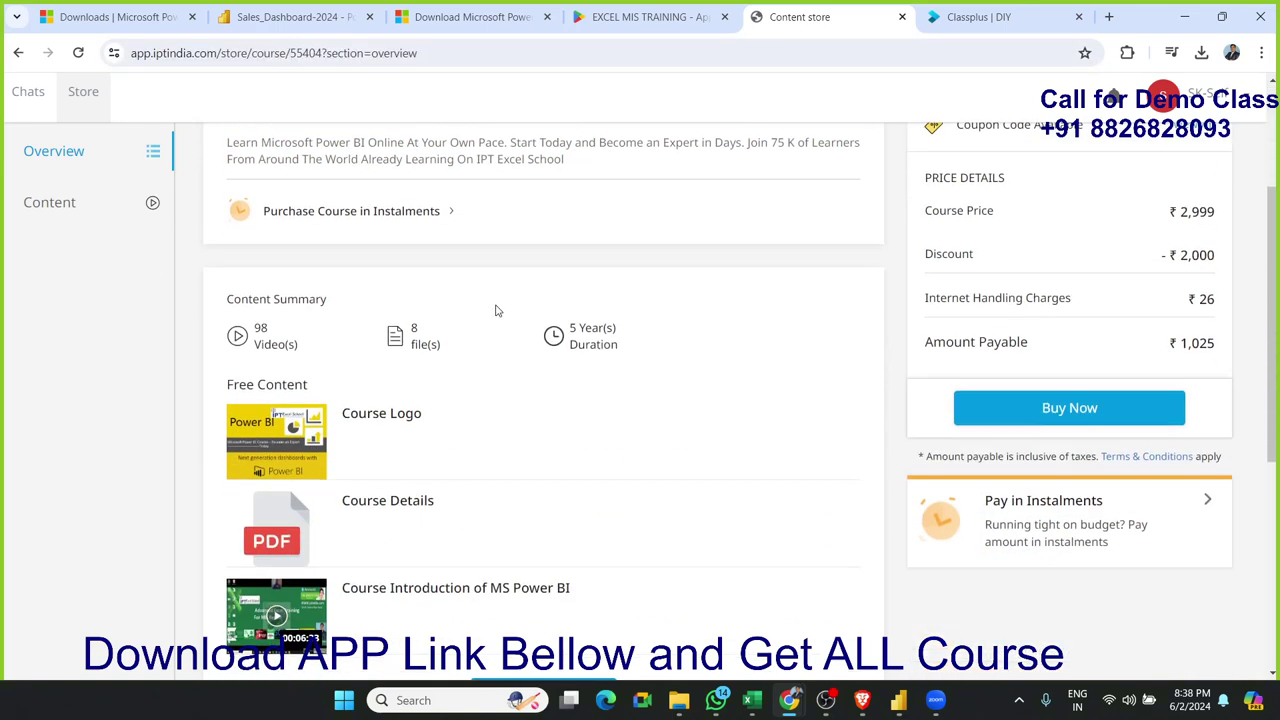
left_click(78, 53)
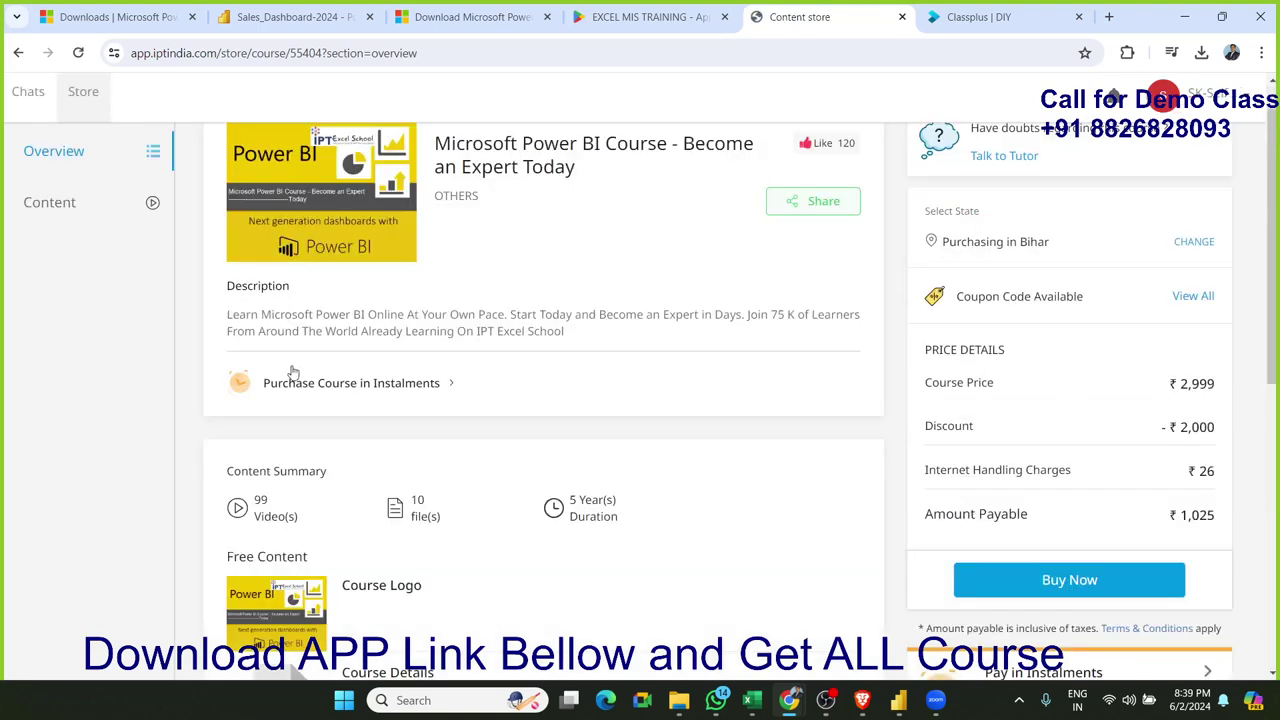
scroll(280, 485, "down", 1)
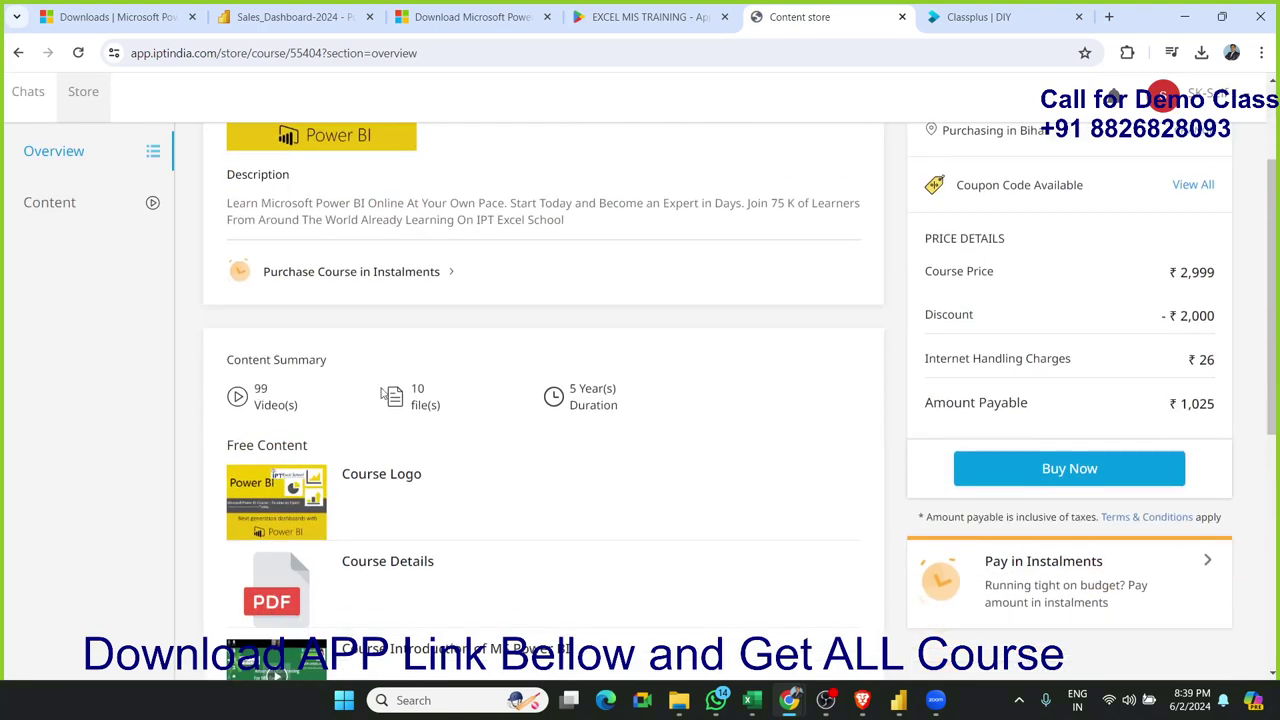
scroll(418, 387, "up", 2)
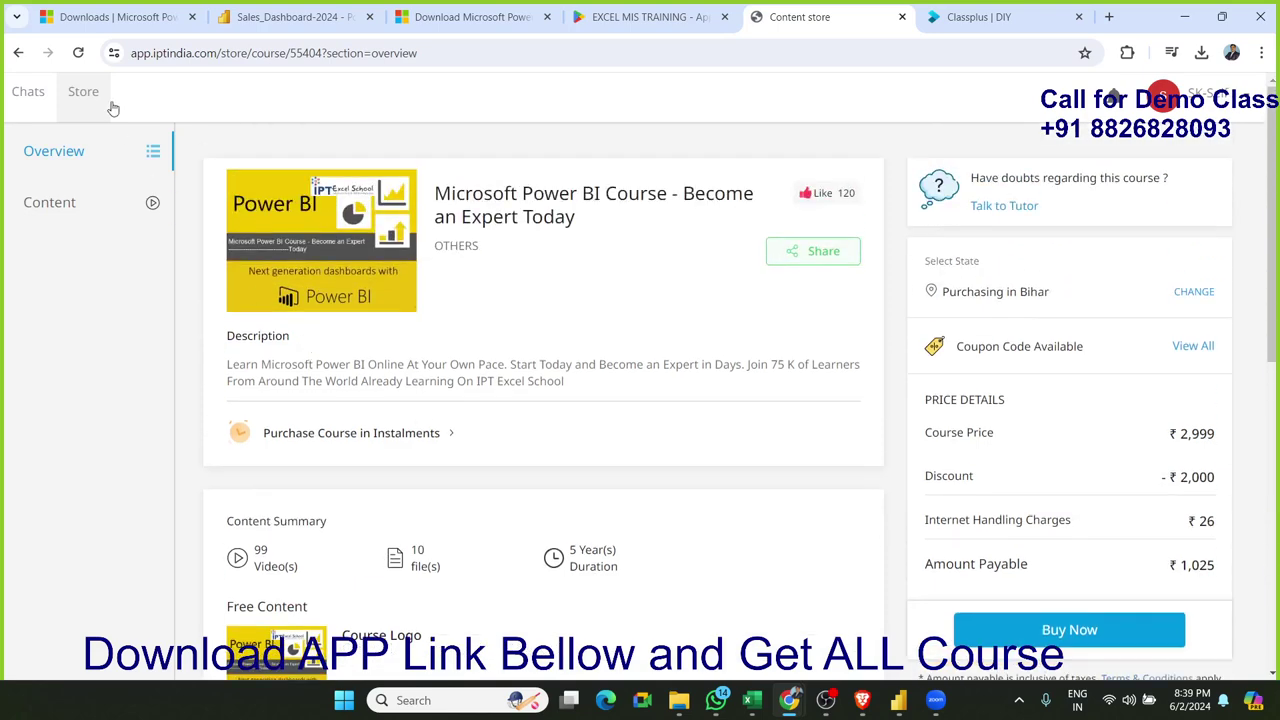
left_click(80, 53)
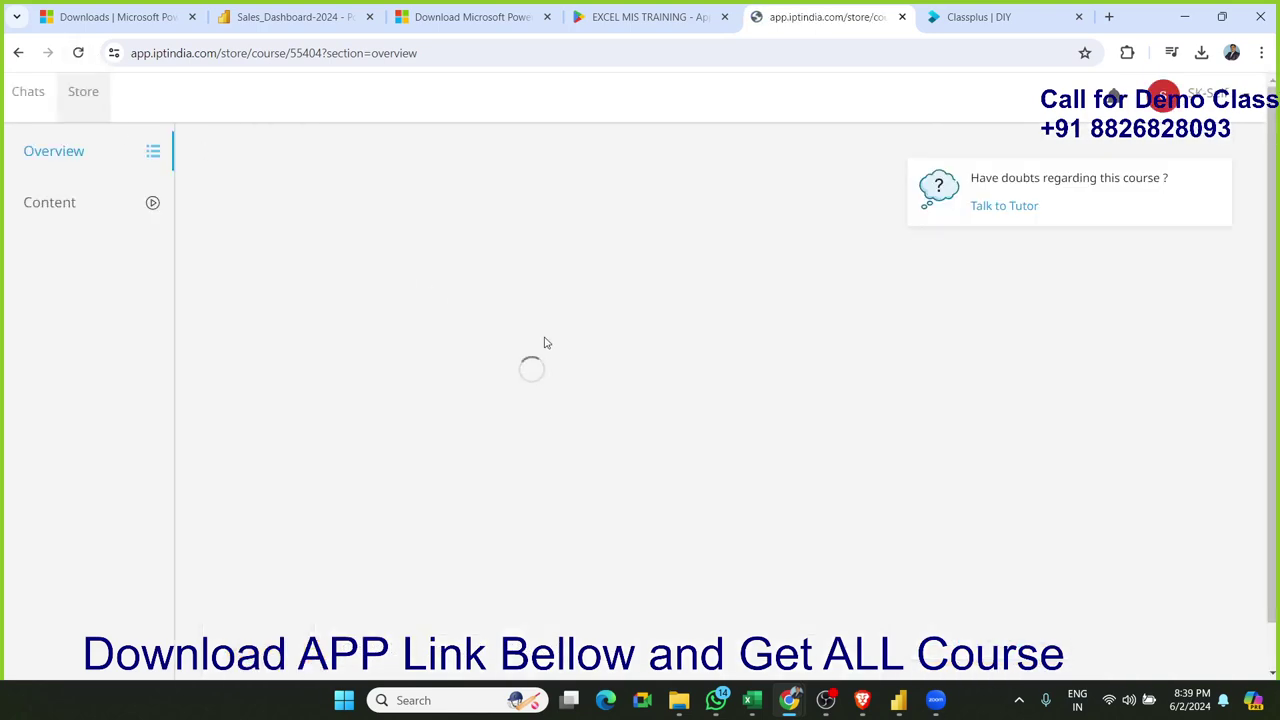
scroll(545, 338, "down", 2)
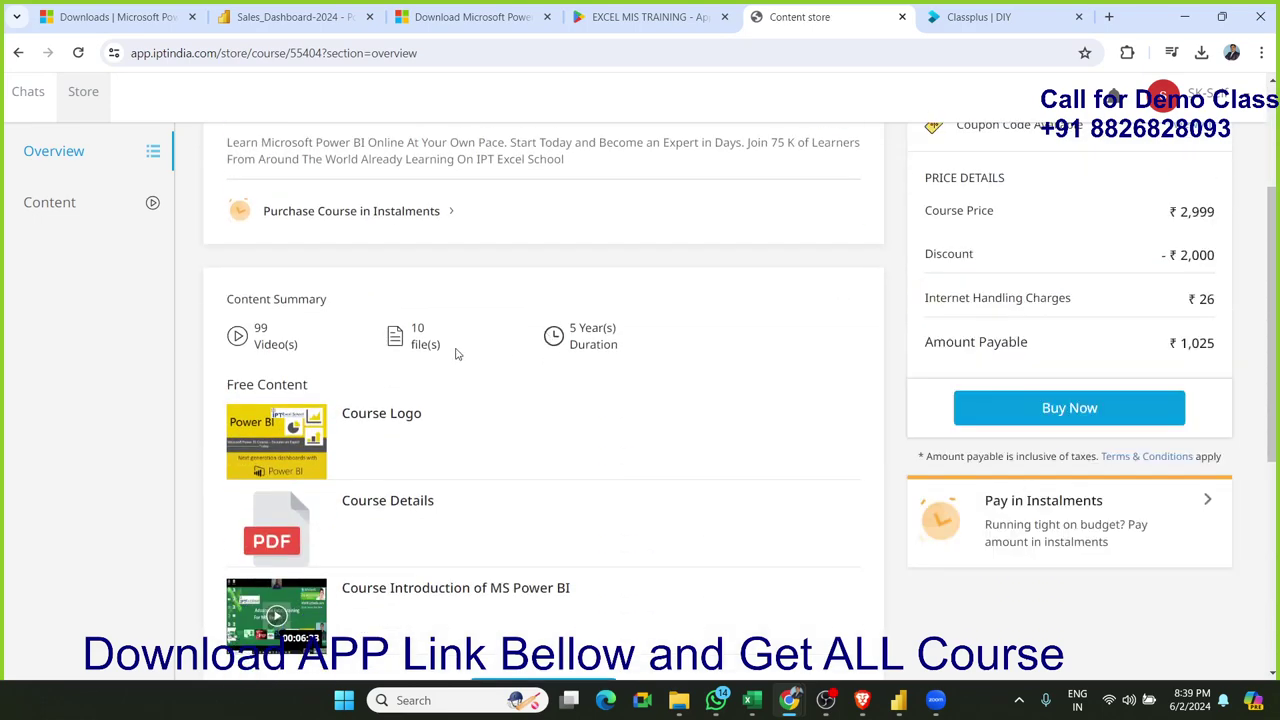
scroll(422, 350, "down", 2)
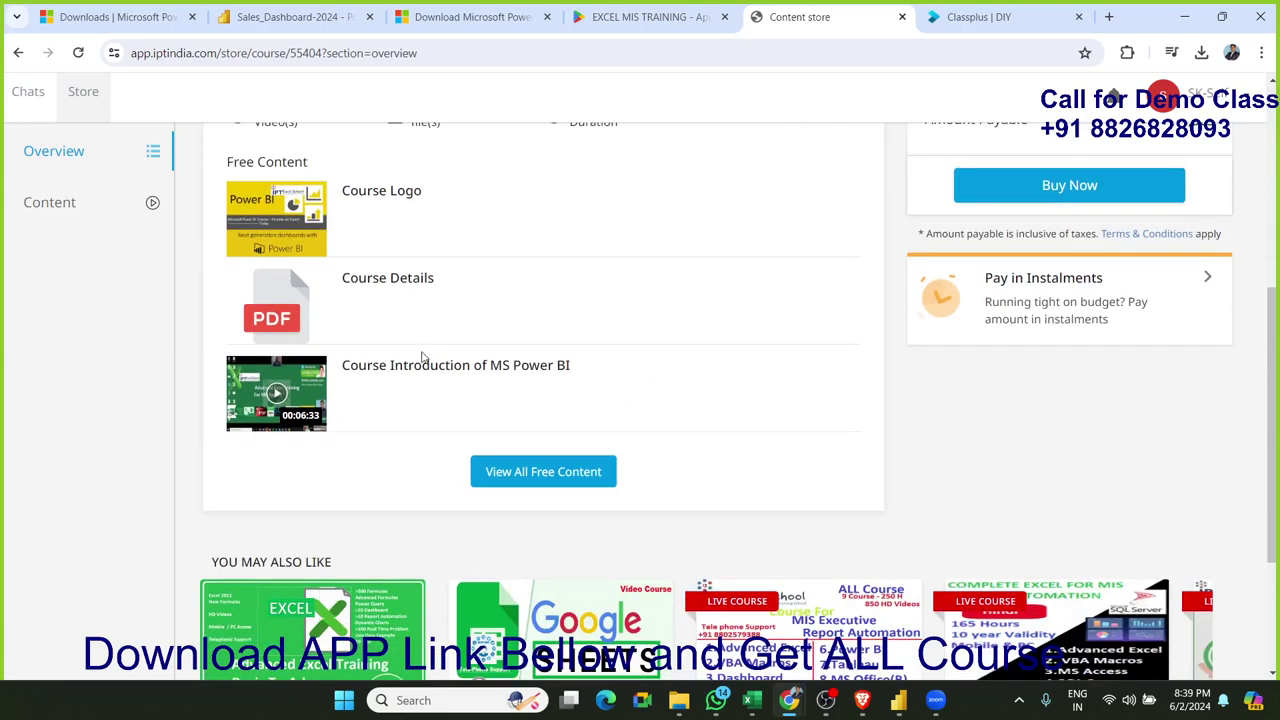
Show all free content, glance at the coupon codes, then open the course's Content section.
left_click(560, 481)
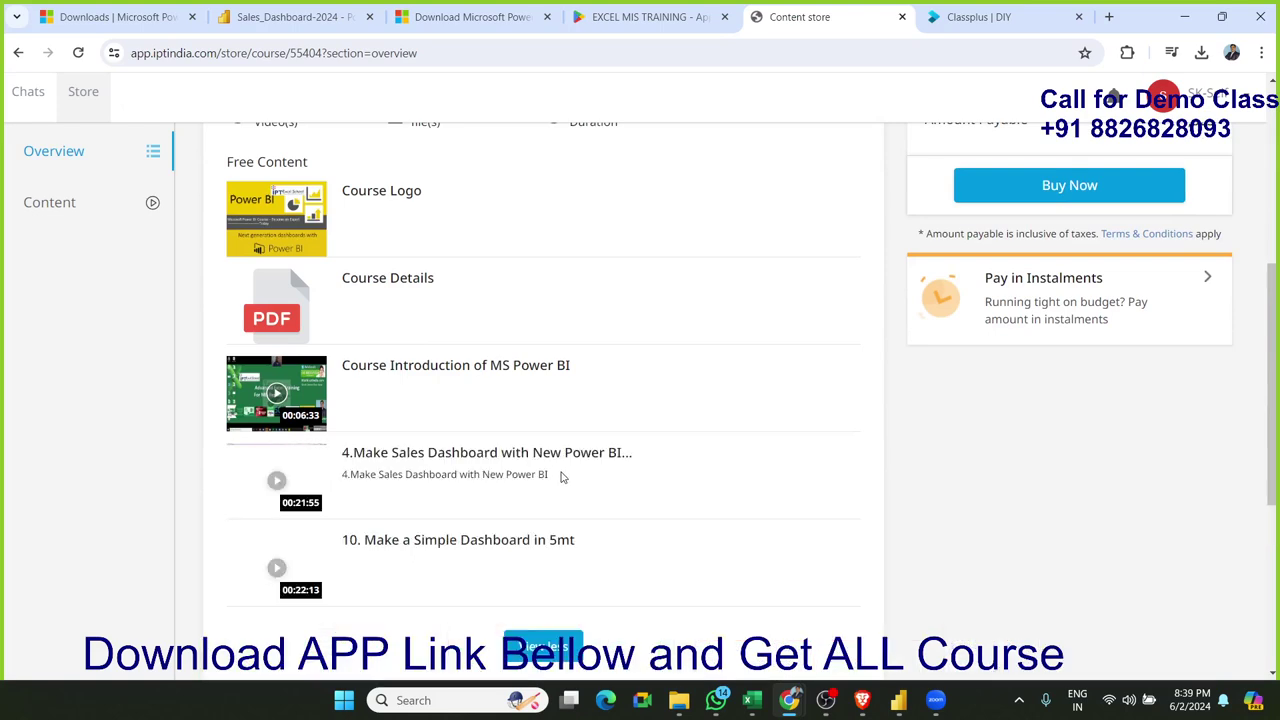
scroll(545, 478, "down", 1)
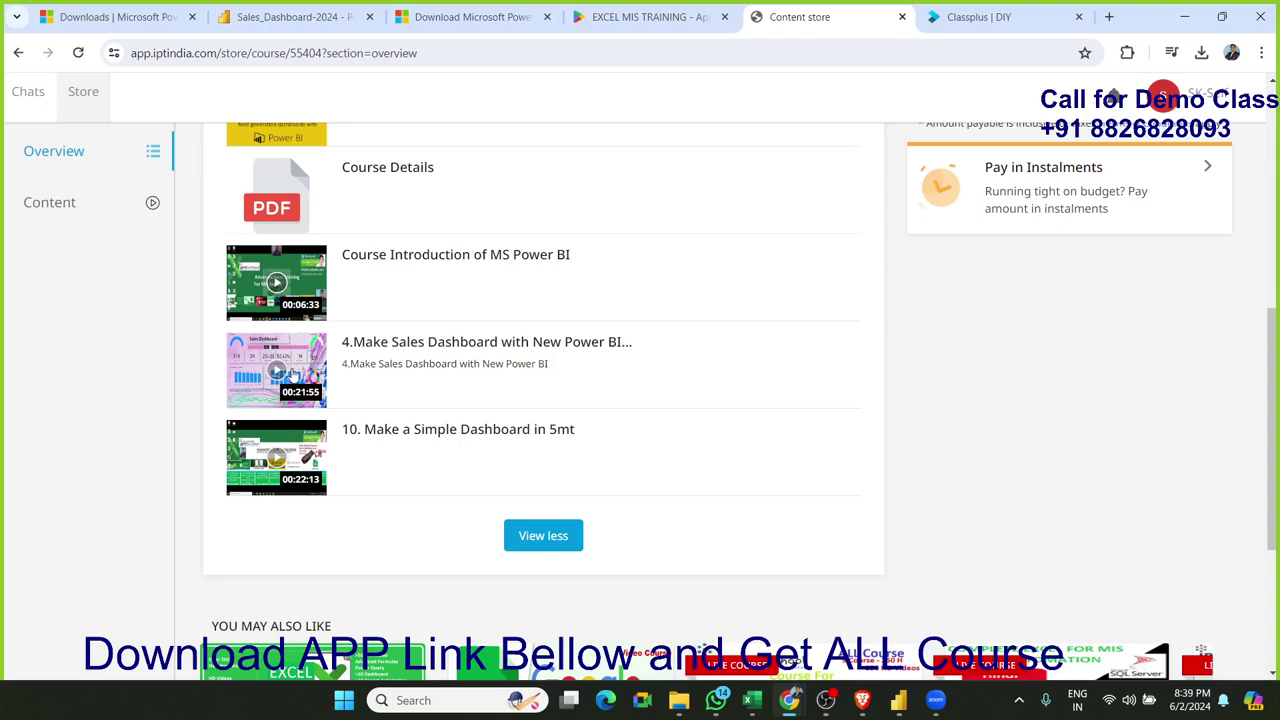
scroll(295, 372, "up", 3)
scroll(525, 423, "up", 2)
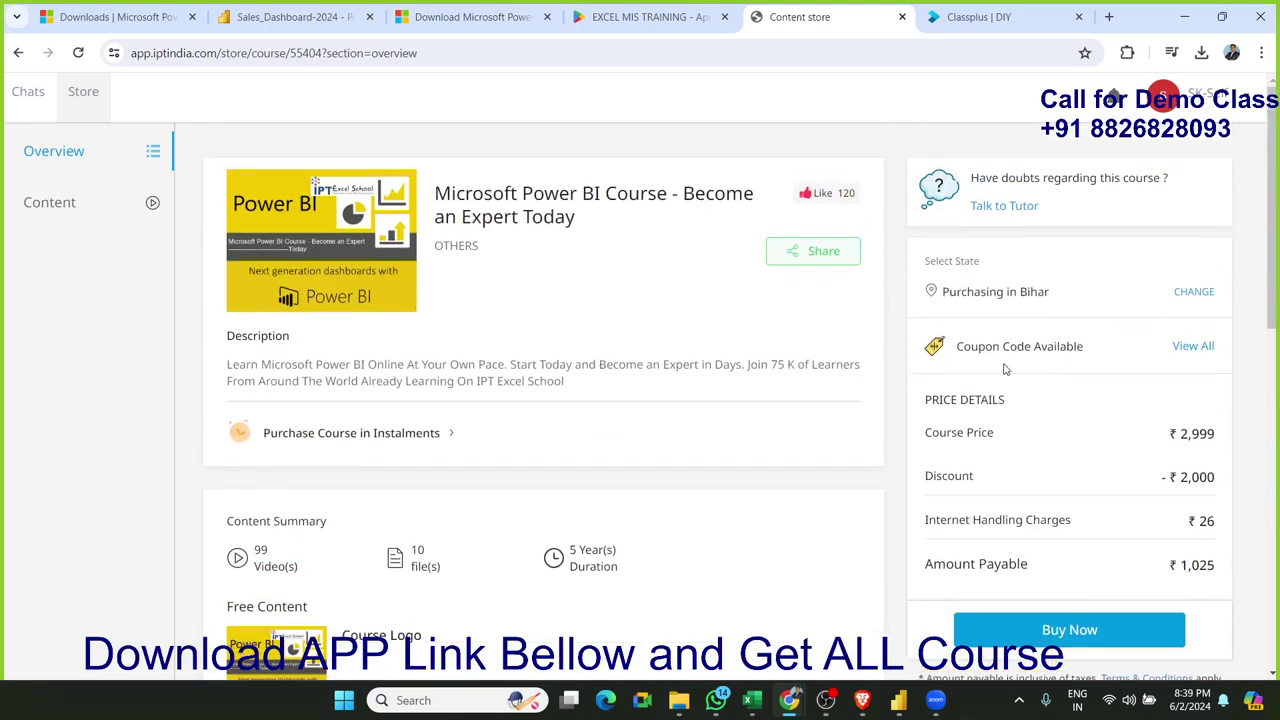
left_click(1180, 344)
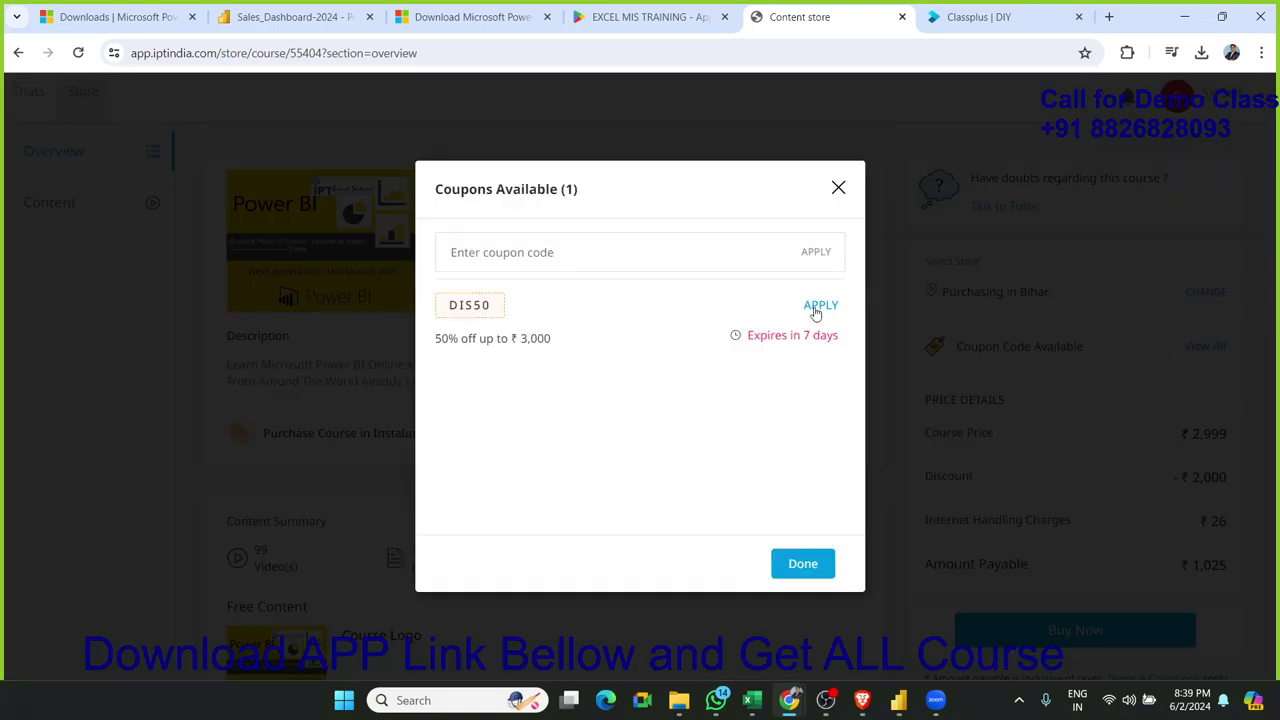
left_click(839, 190)
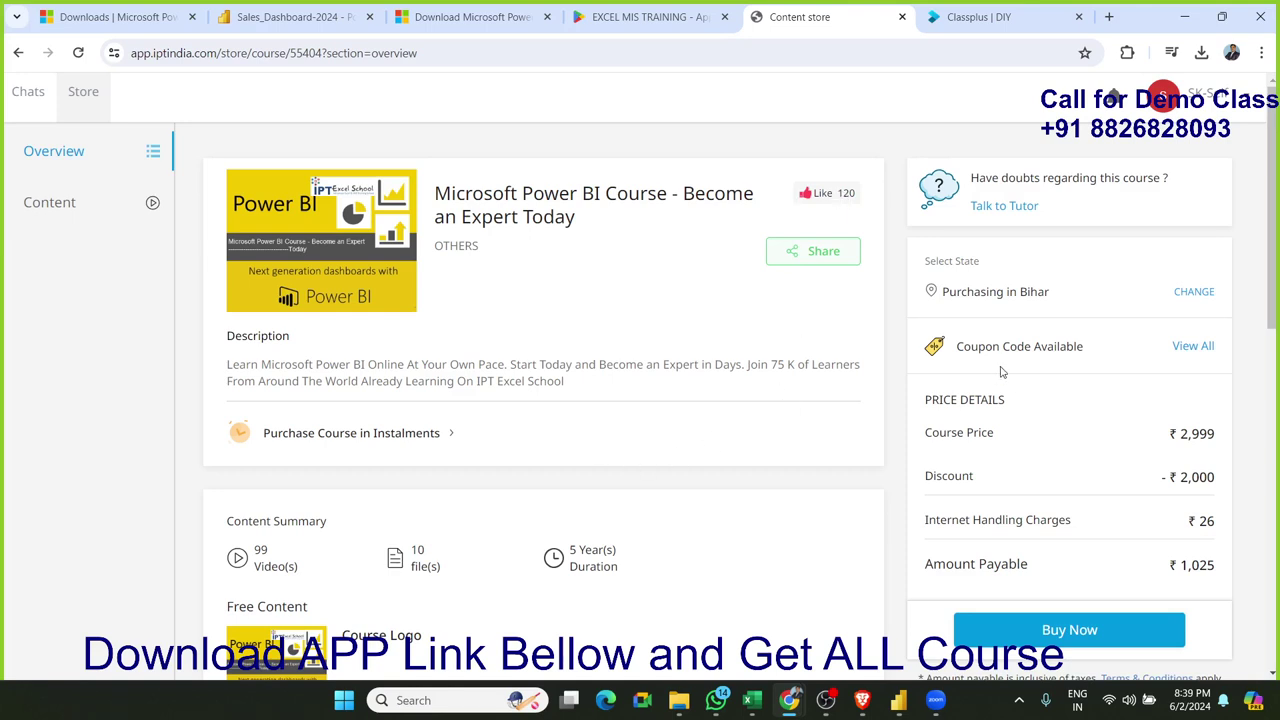
left_click(58, 206)
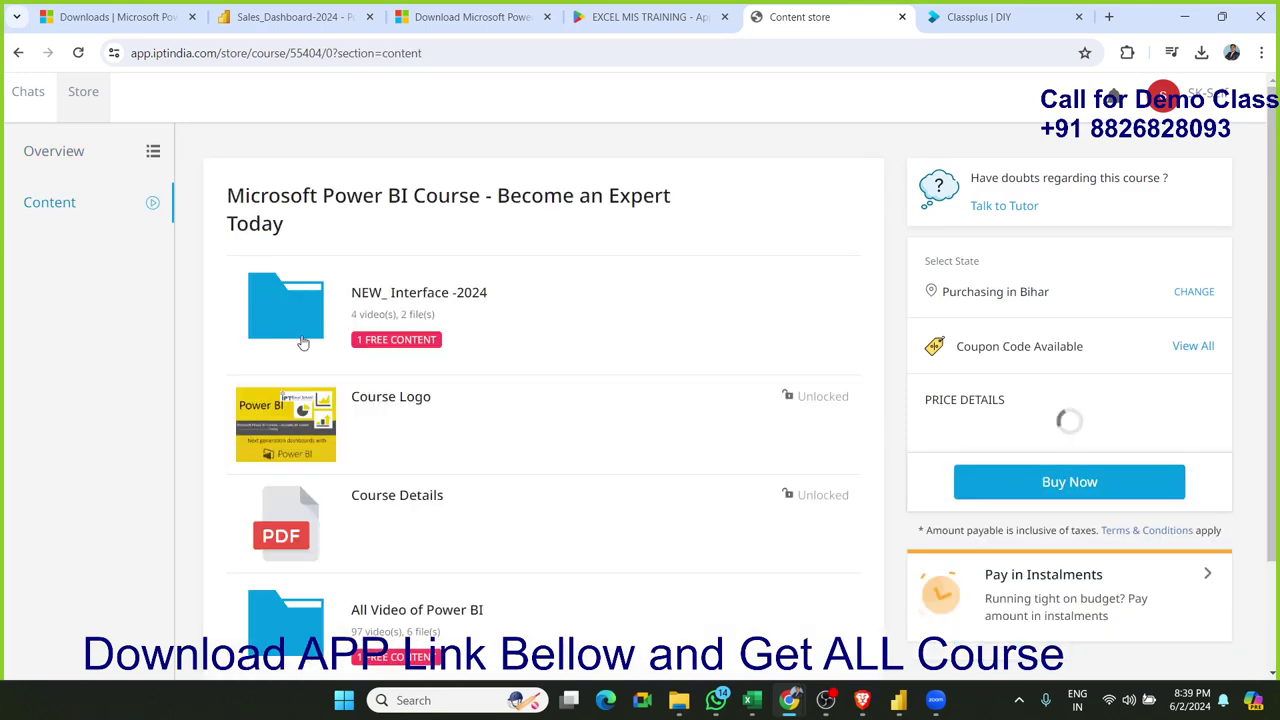
left_click(461, 303)
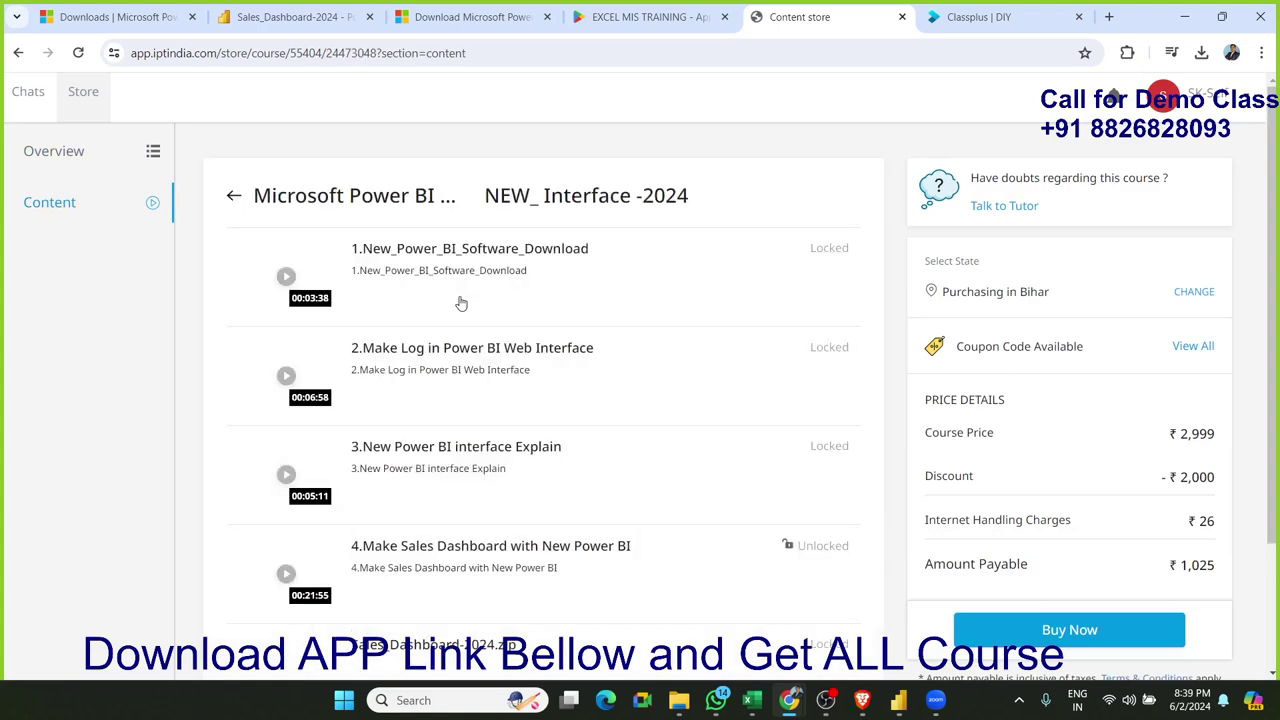
scroll(386, 306, "down", 1)
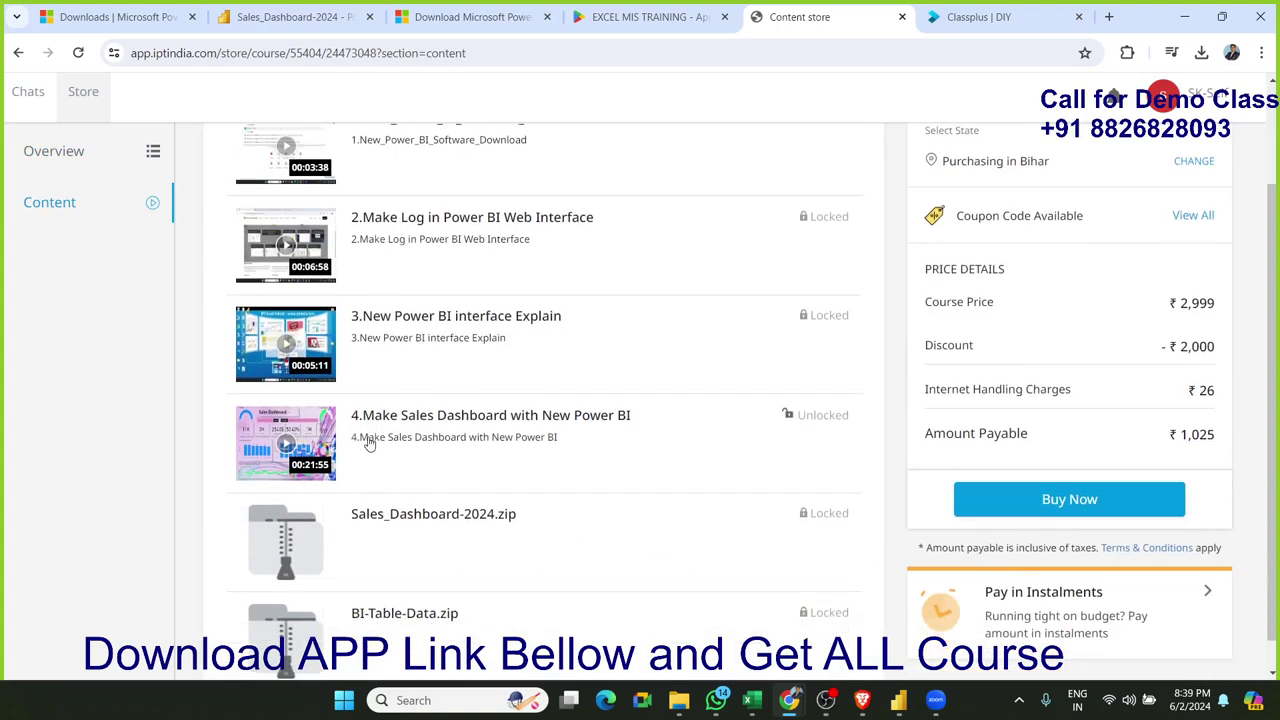
scroll(371, 429, "up", 1)
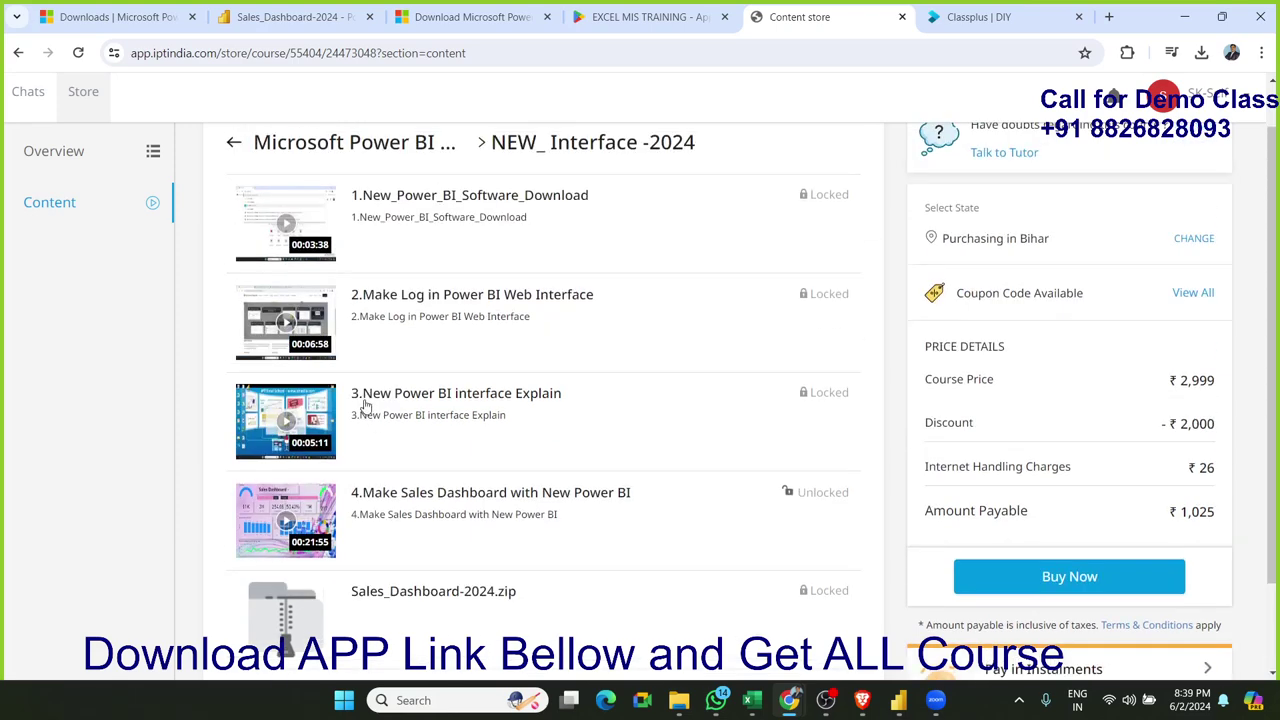
scroll(366, 402, "down", 1)
scroll(366, 402, "up", 1)
left_click(235, 147)
scroll(420, 430, "down", 1)
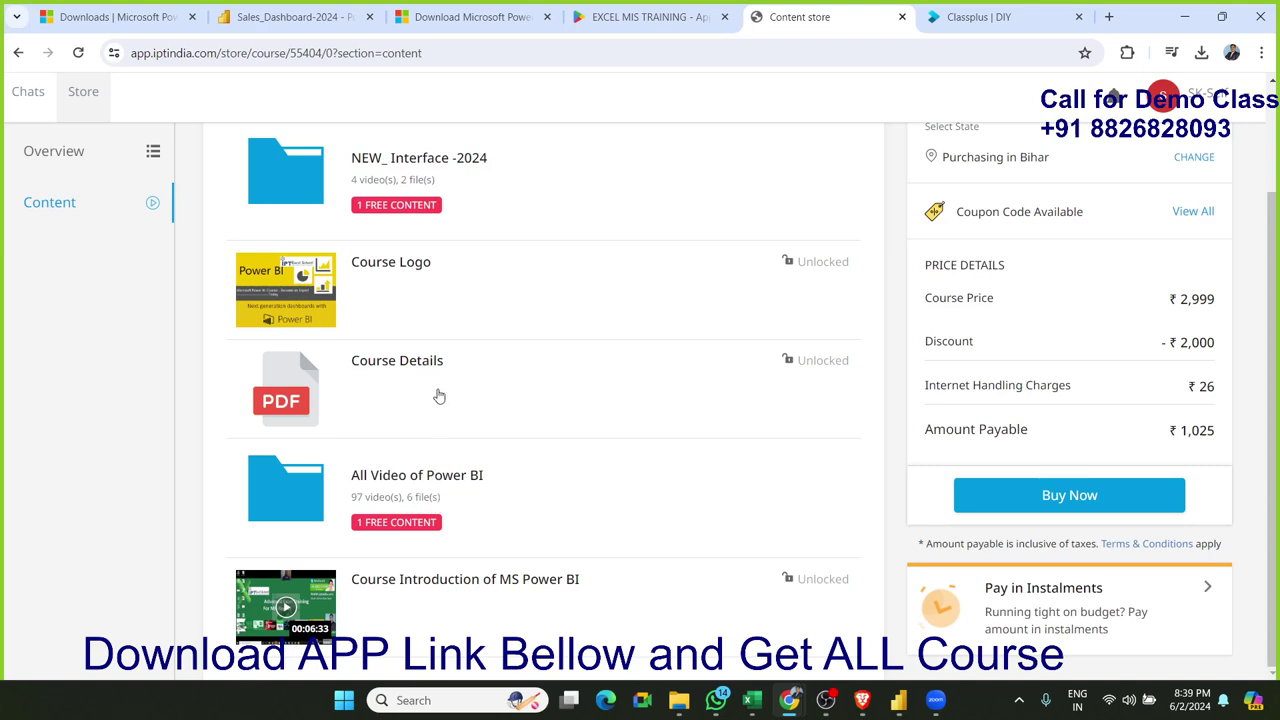
scroll(443, 383, "up", 2)
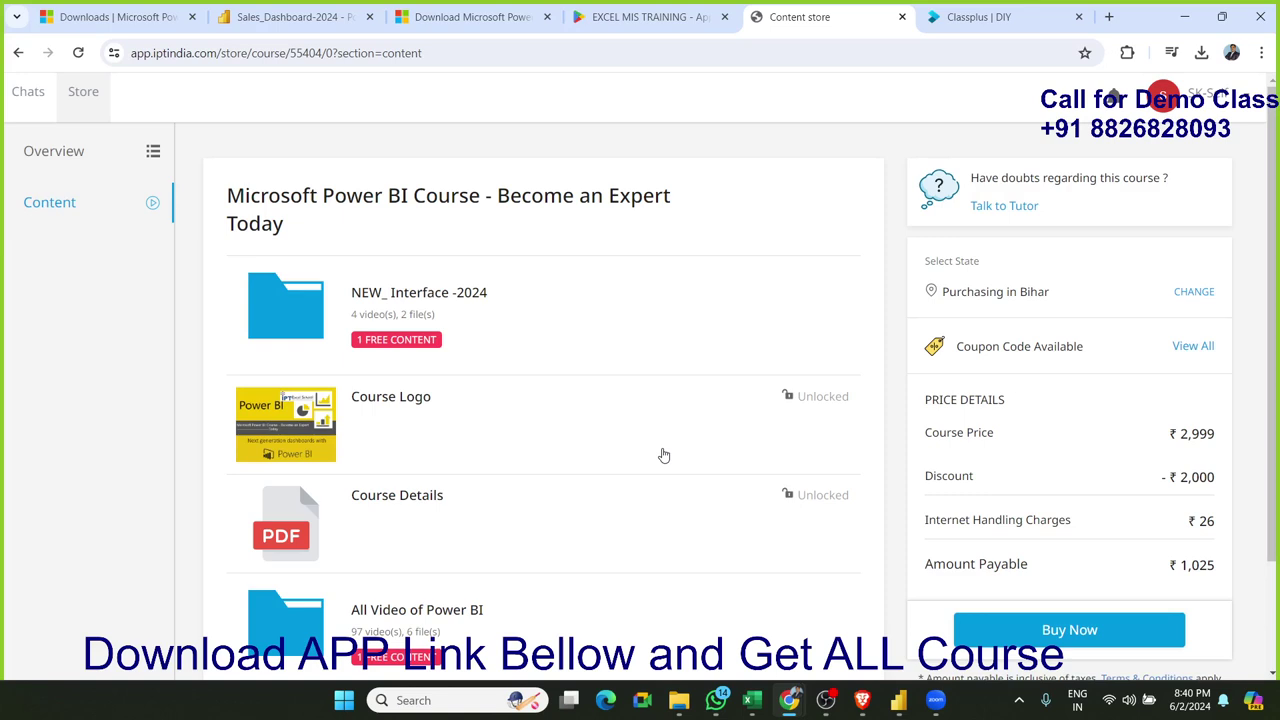
scroll(618, 533, "down", 1)
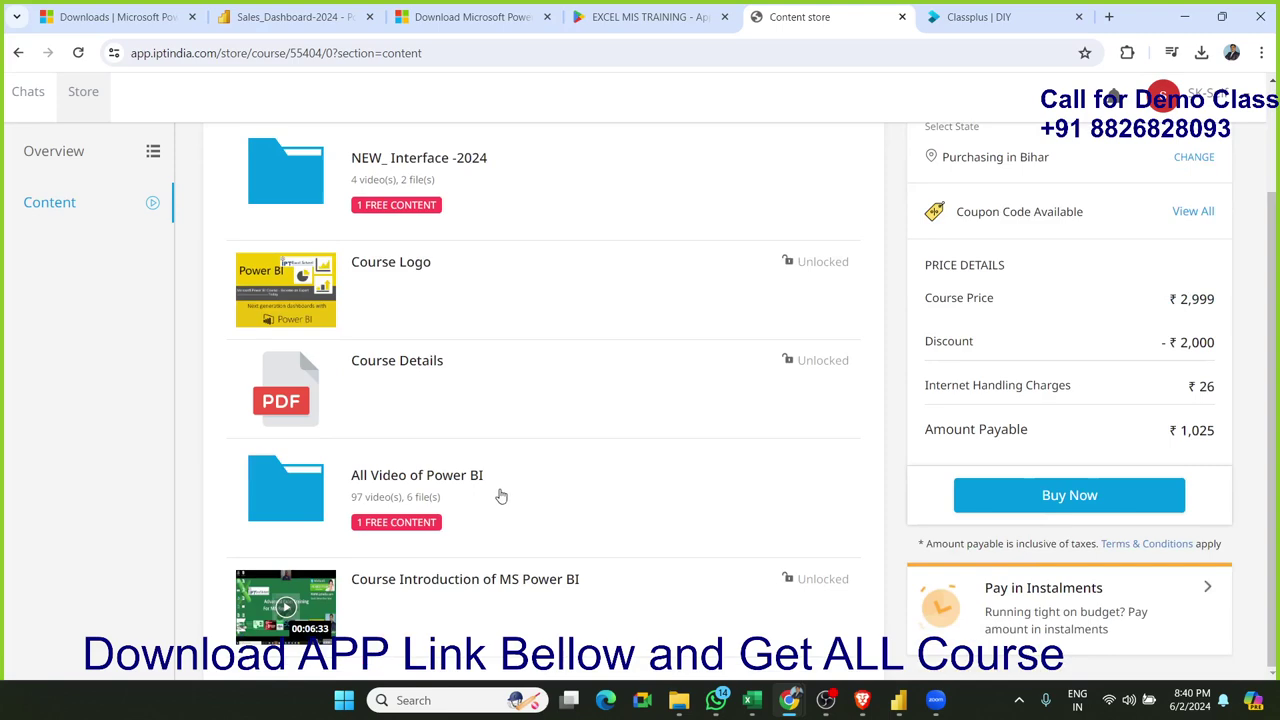
scroll(501, 496, "up", 1)
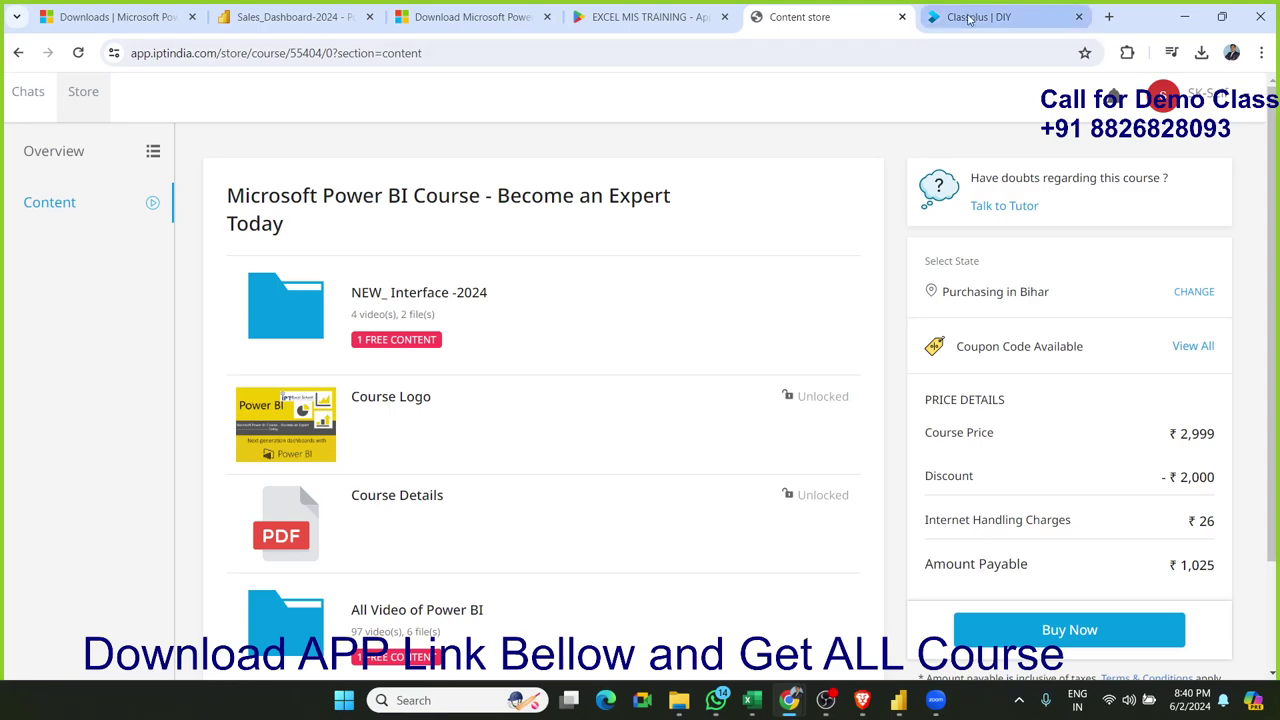
Minimize Chrome and import the BI-Table Excel workbook from the APP_Rec (D:) drive.
left_click(1183, 19)
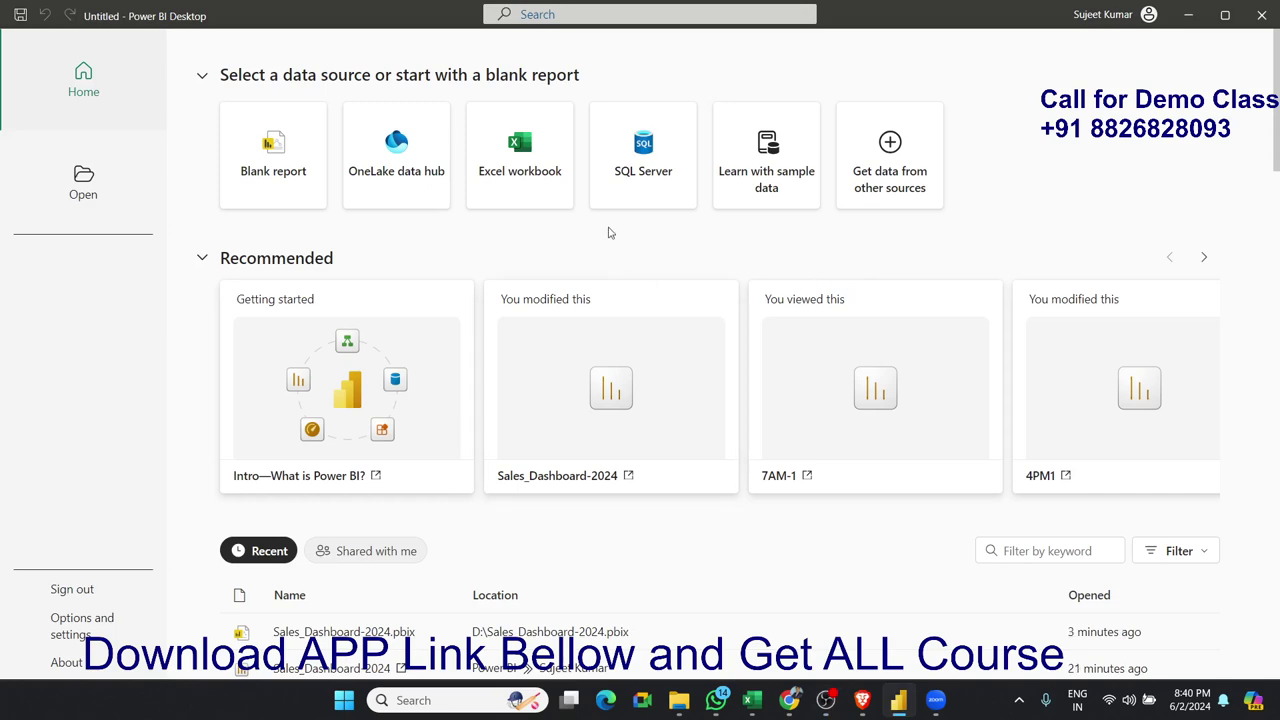
left_click(537, 172)
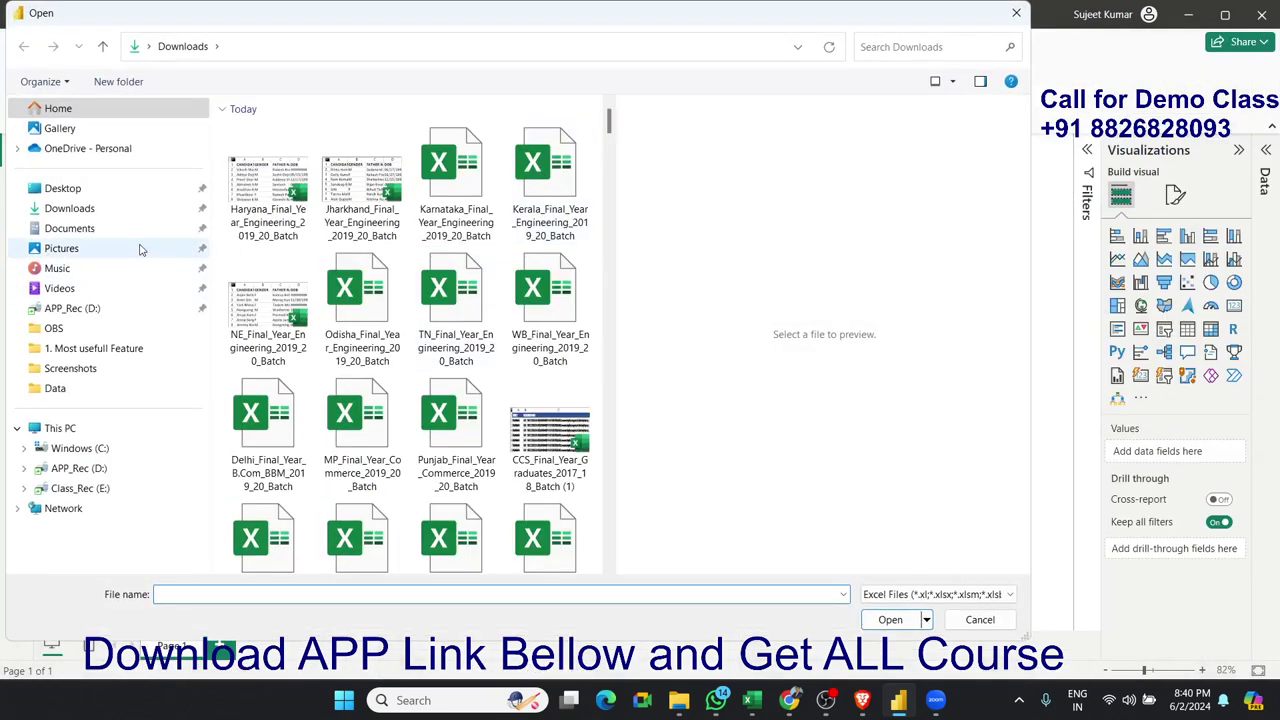
left_click(84, 488)
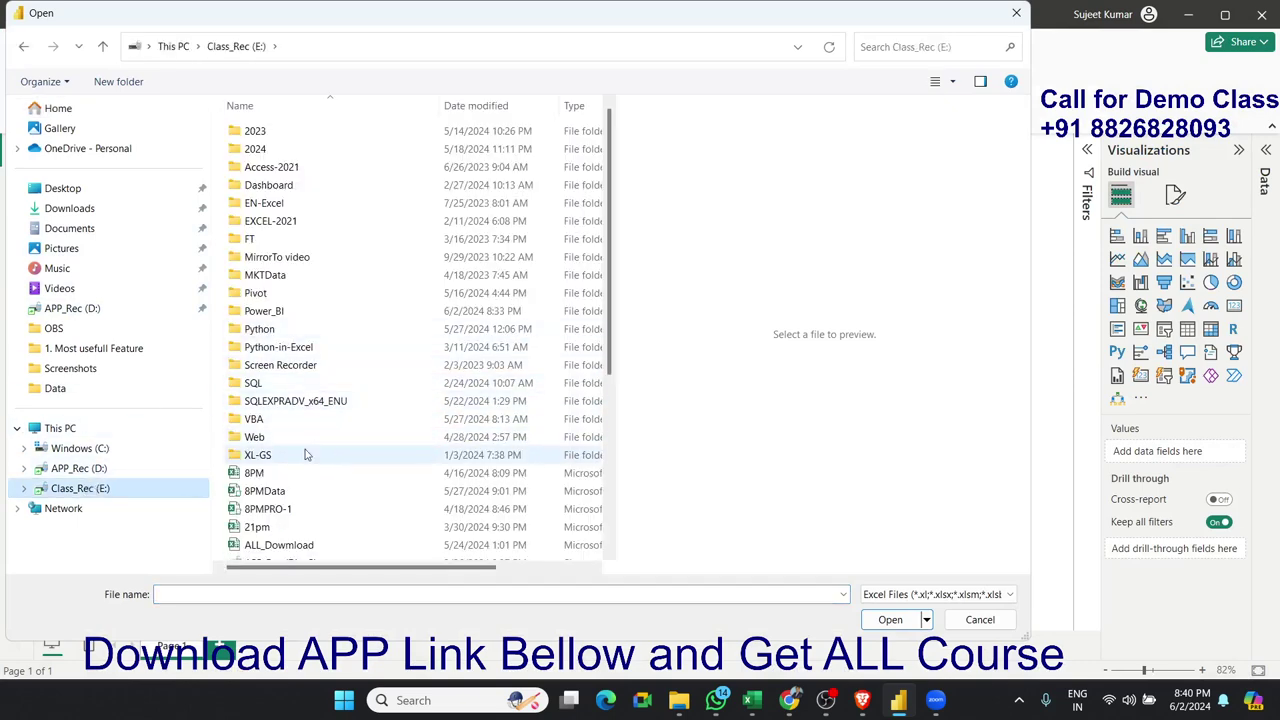
scroll(610, 284, "down", 5)
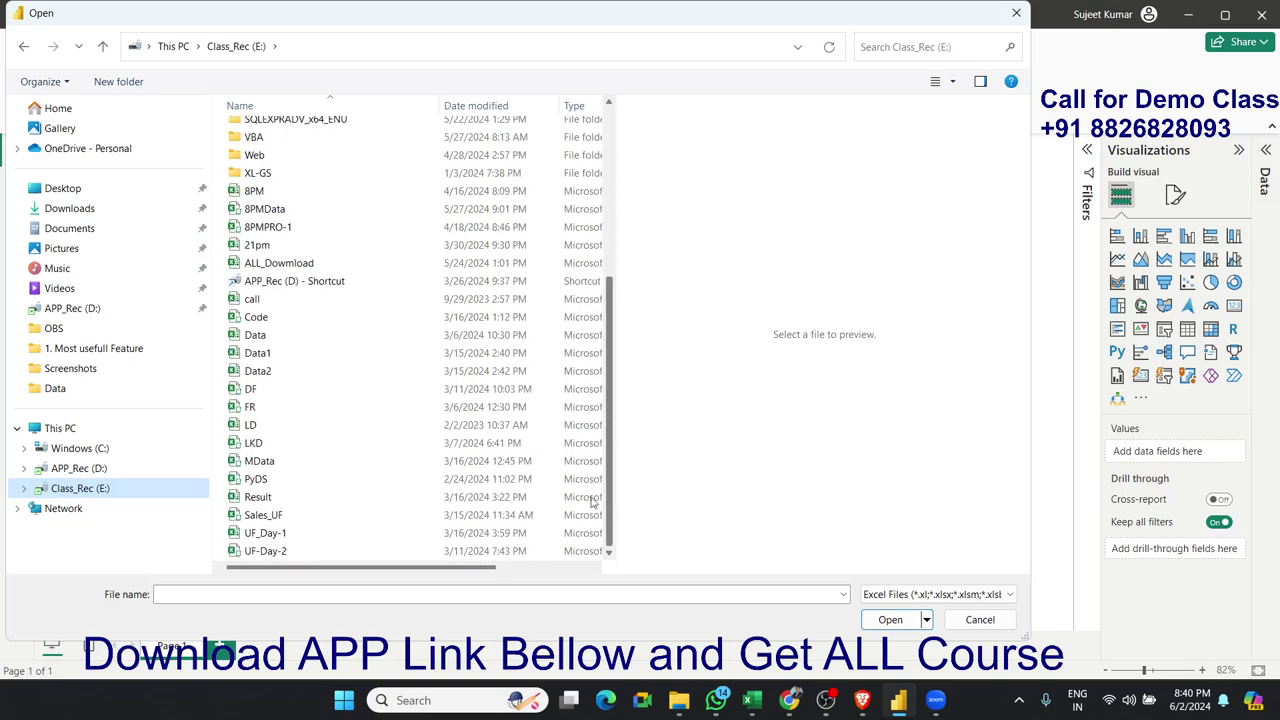
left_click(108, 470)
left_click_drag(609, 128, 606, 553)
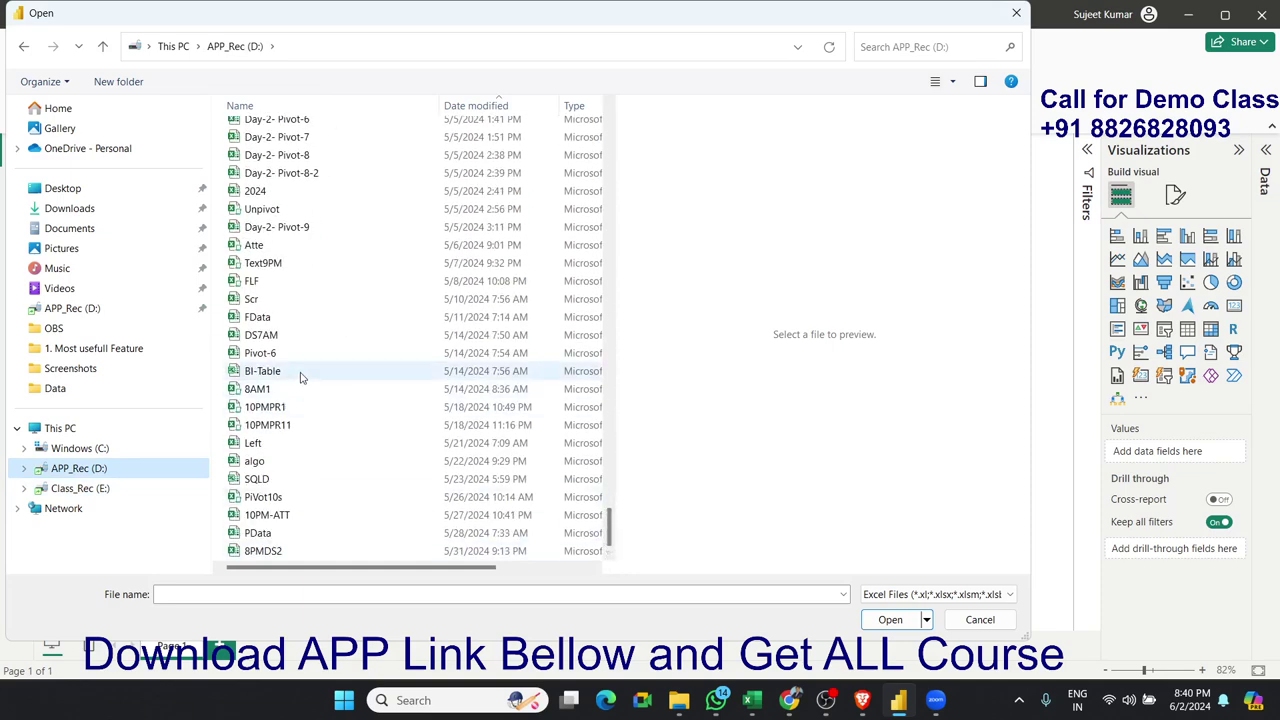
left_click(301, 372)
left_click(889, 619)
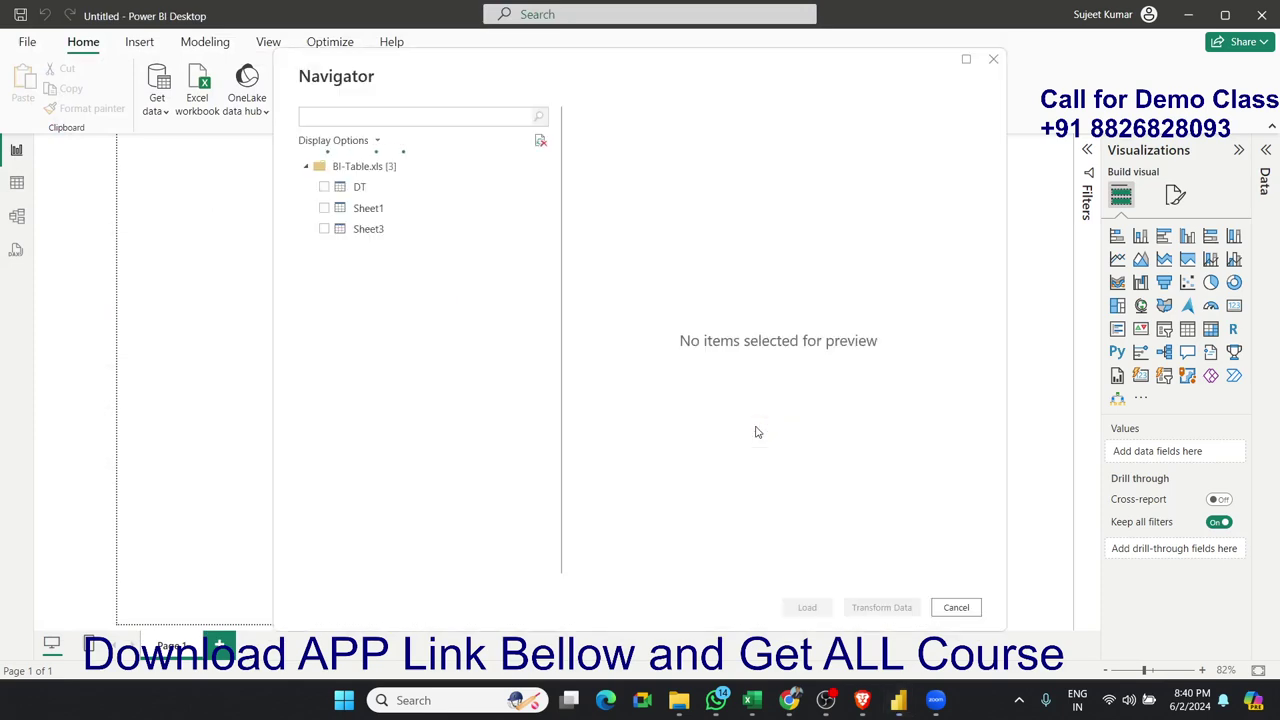
Load Sheet1 from BI-Table.xls and expand it to list fields like Amt, Date, Qty, Store.
left_click(323, 208)
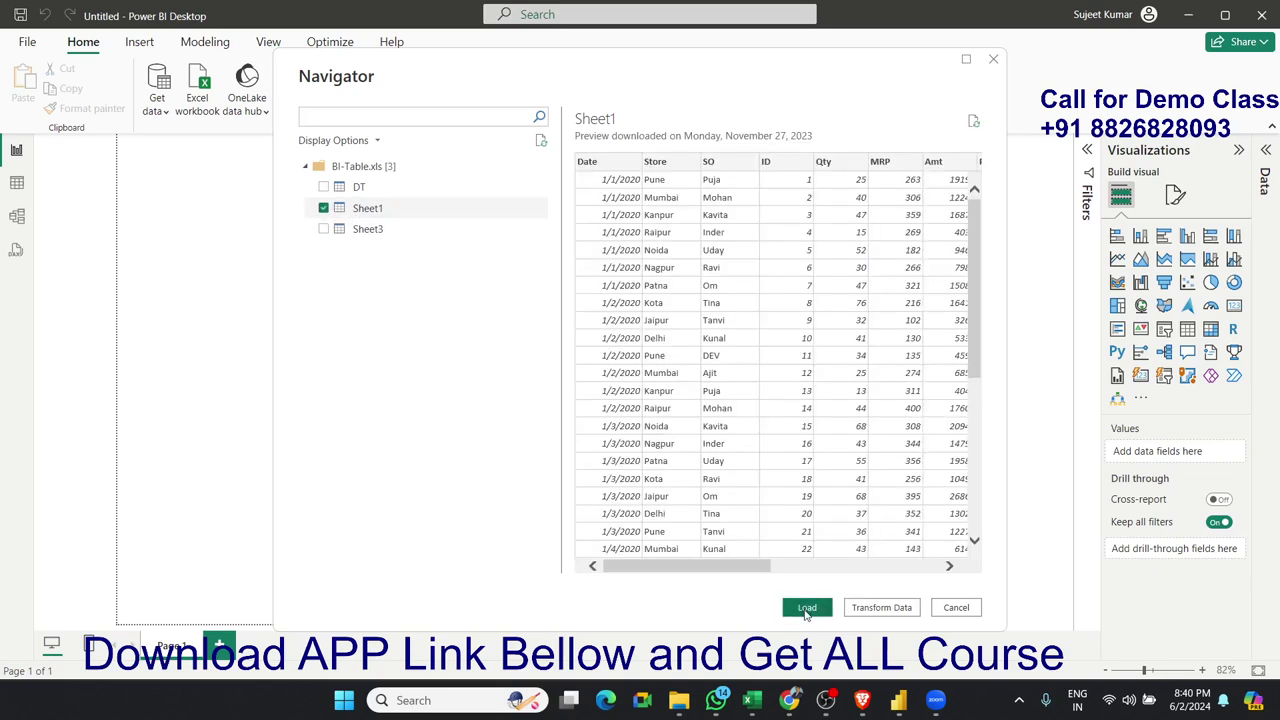
left_click(807, 608)
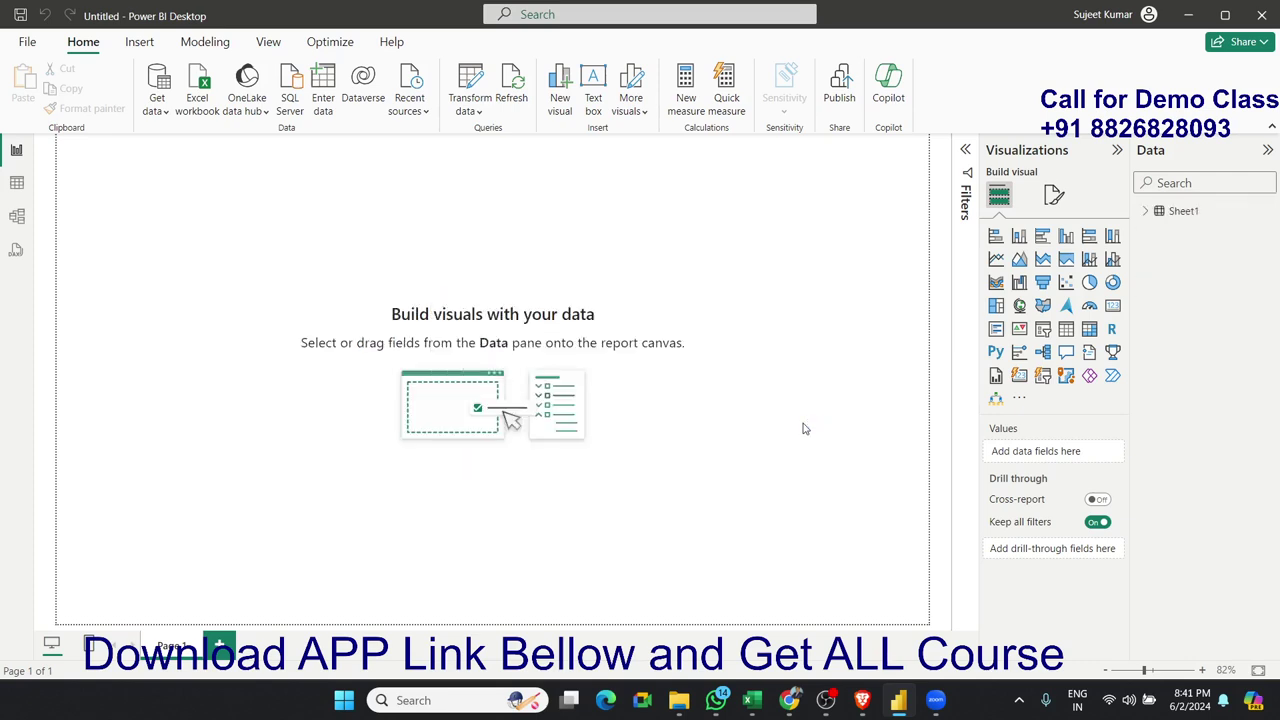
left_click(1148, 216)
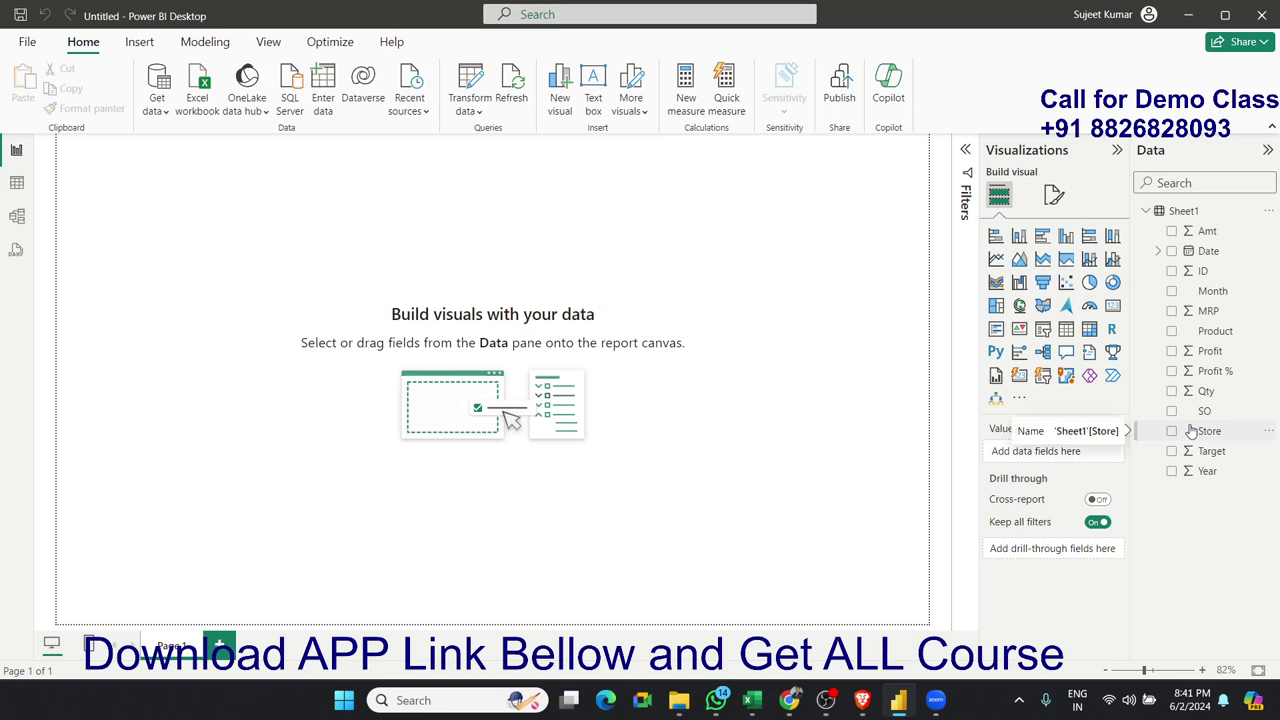
Switch to Table view and inspect the SO, ID, Qty, MRP, Amt, Profit % and Profit columns.
left_click(17, 184)
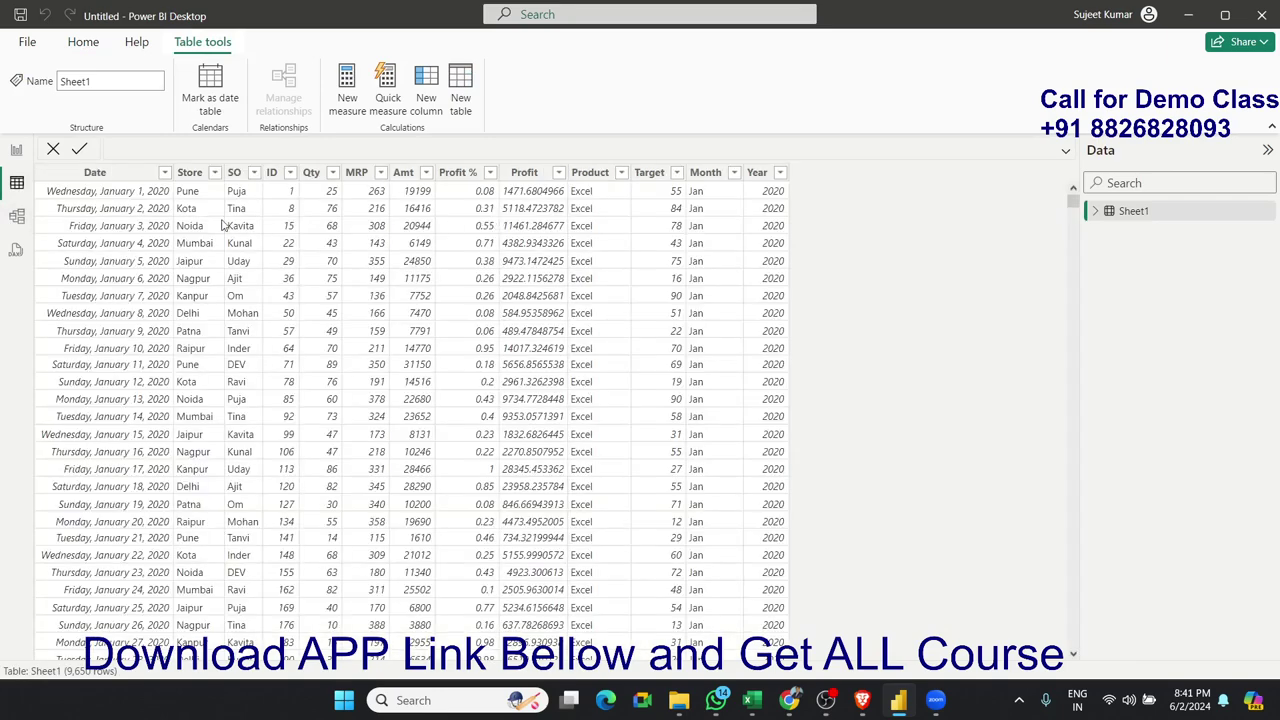
left_click(235, 174)
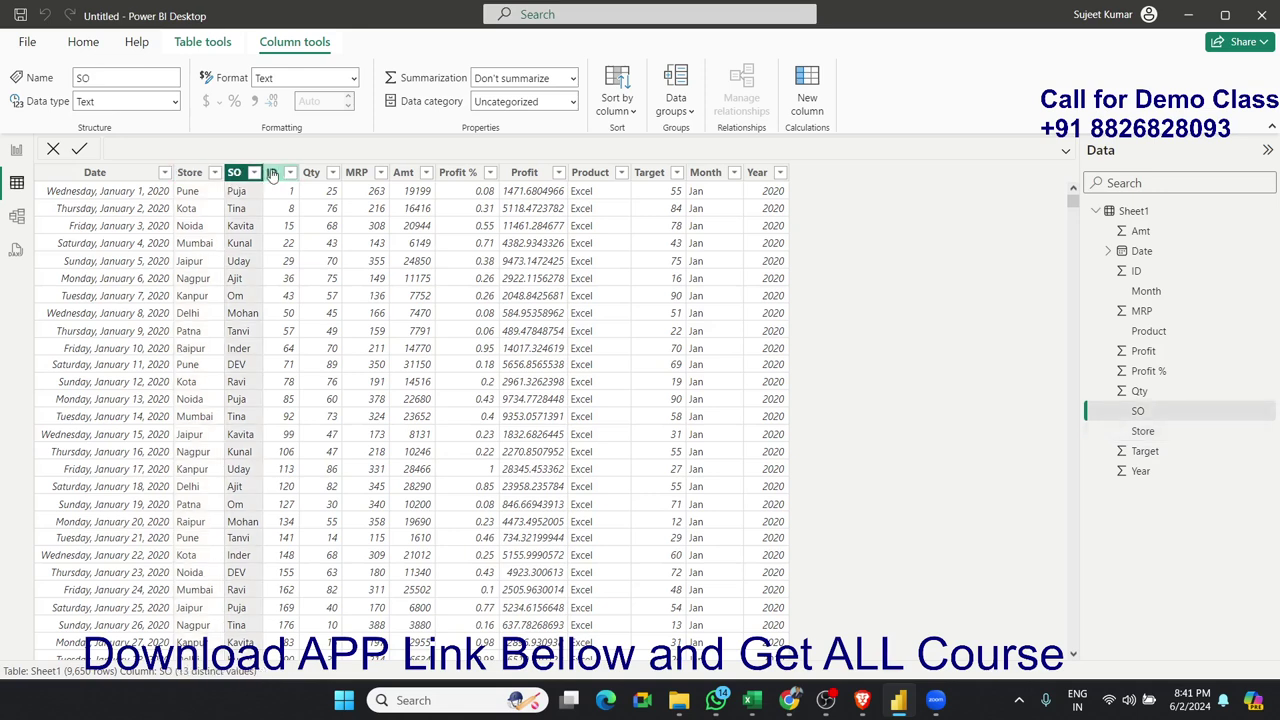
left_click(272, 174)
left_click(311, 174)
left_click(356, 174)
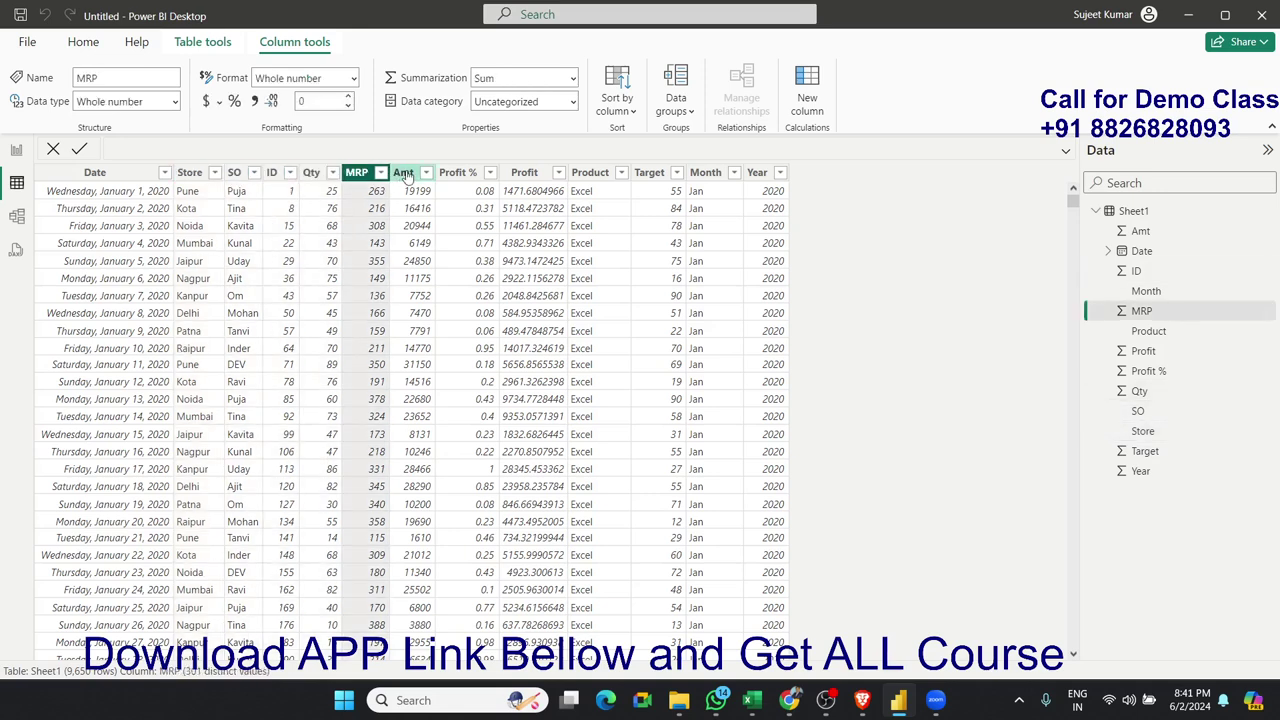
left_click(403, 174)
left_click(457, 174)
left_click(524, 174)
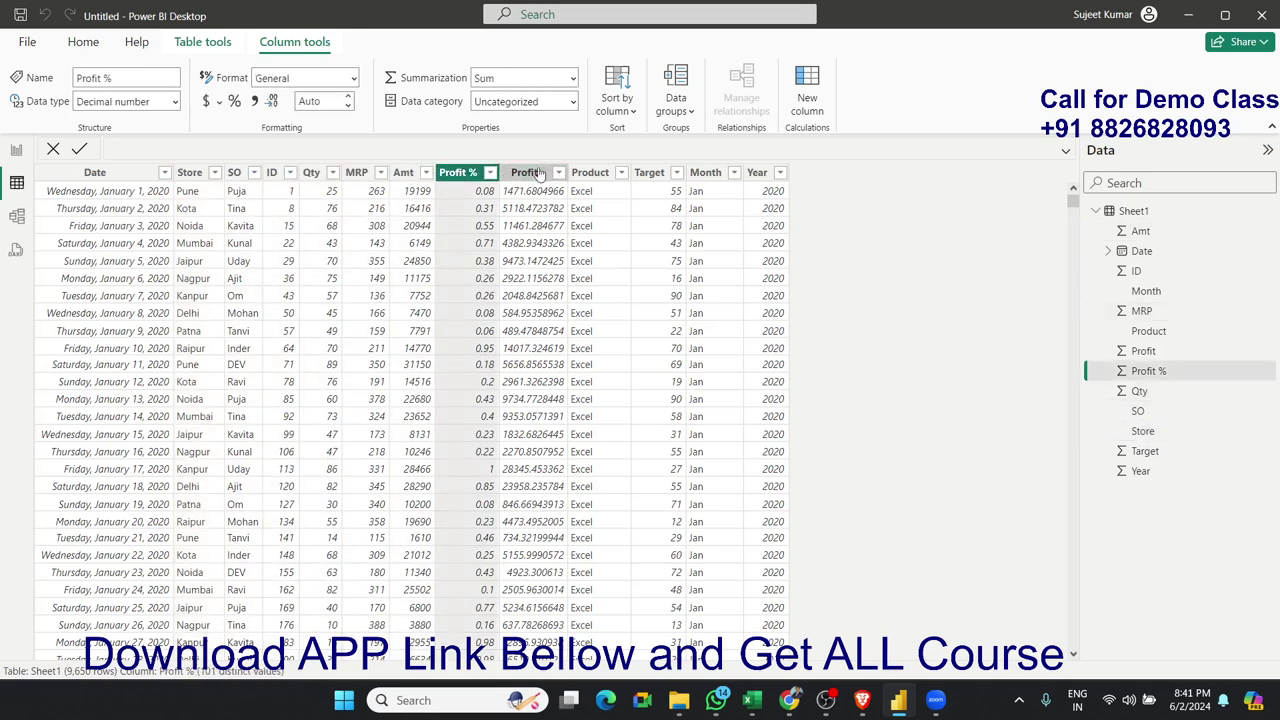
left_click(226, 258)
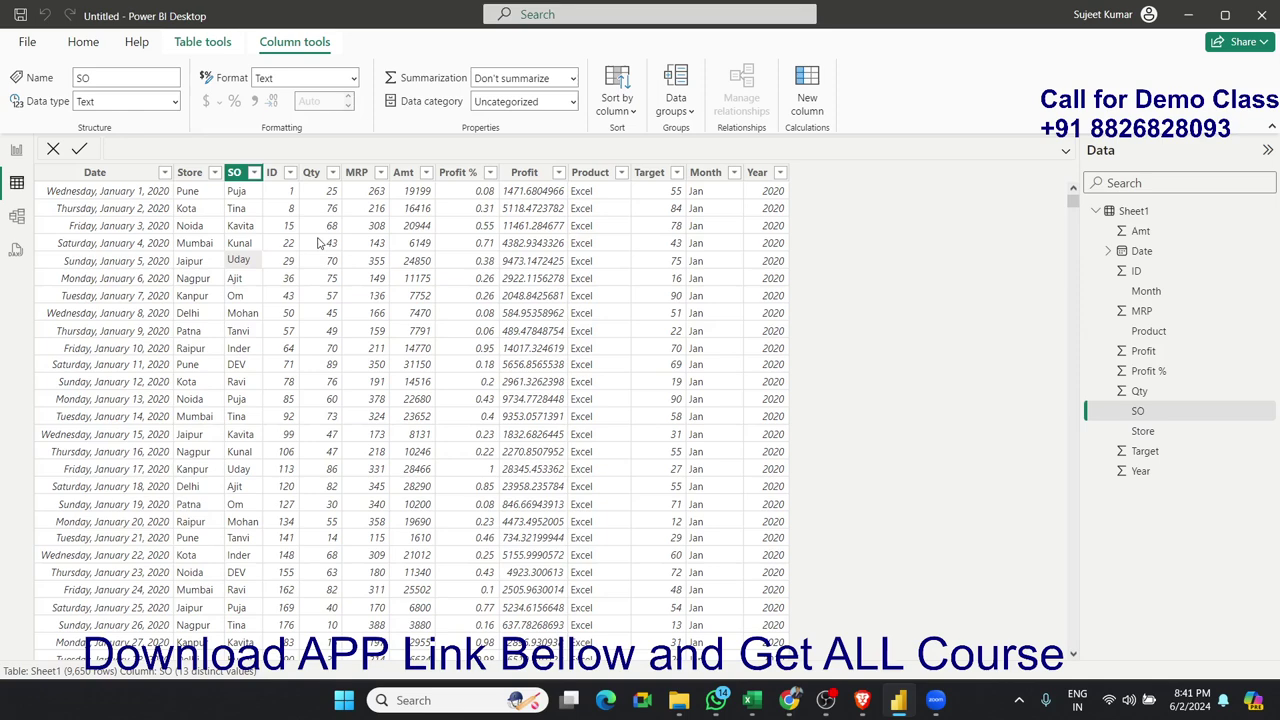
left_click(311, 174)
left_click(272, 174)
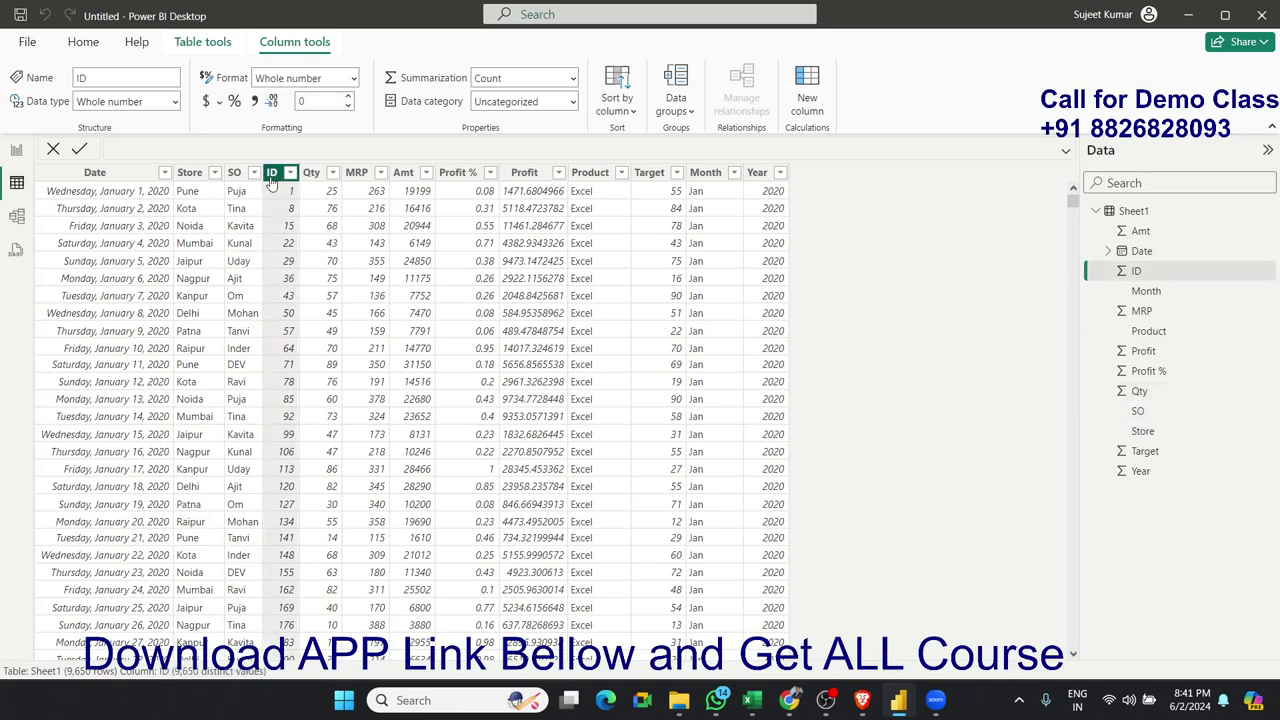
Delete the ID column, then cancel deleting the Amt column so it stays.
right_click(272, 183)
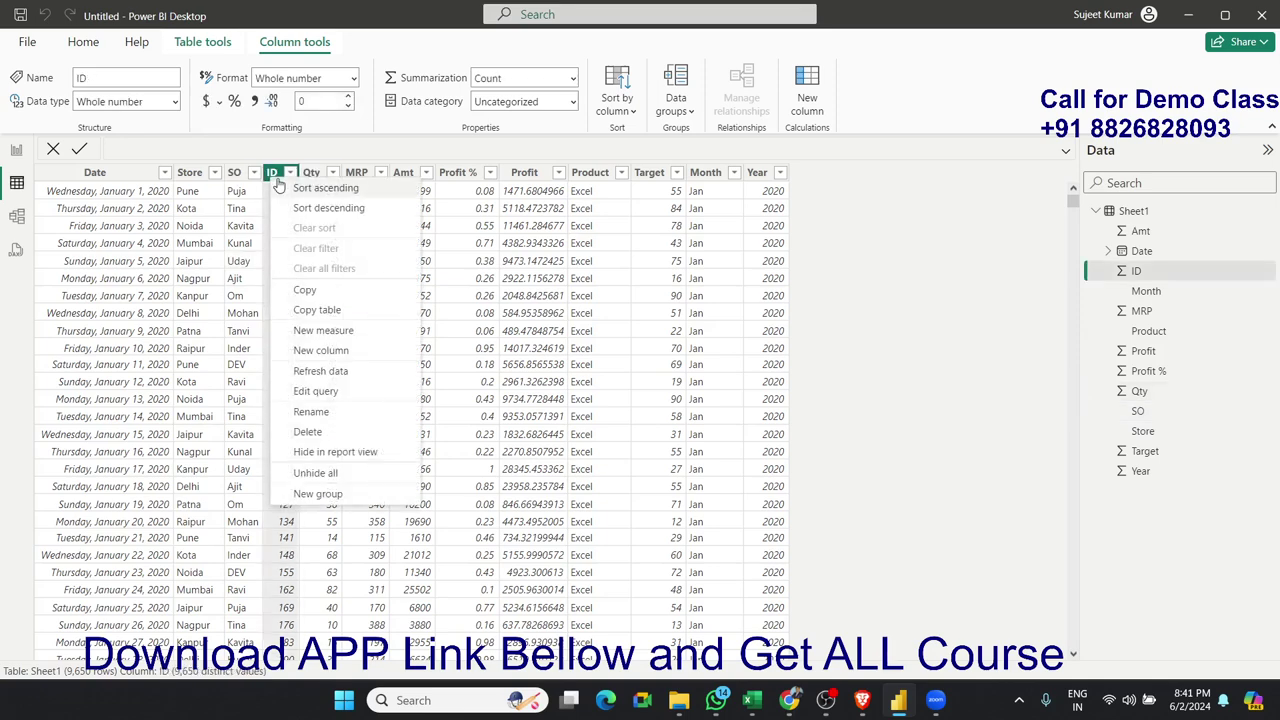
left_click(309, 433)
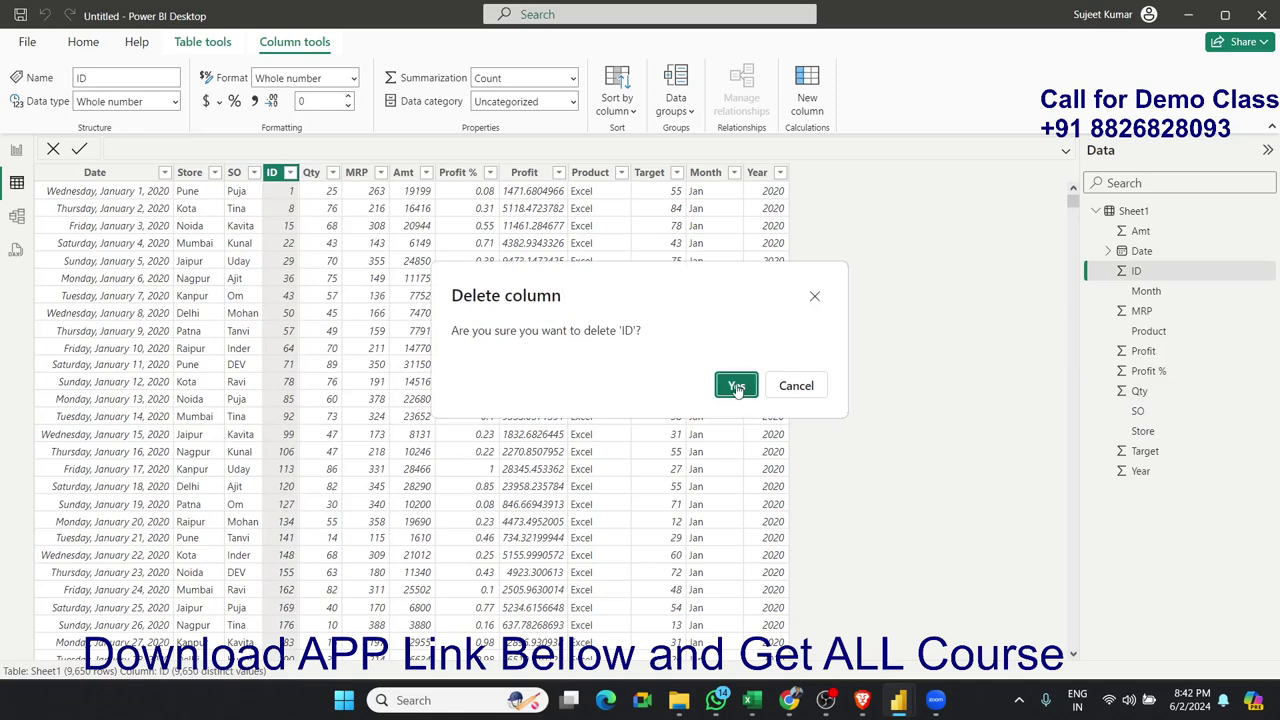
left_click(737, 387)
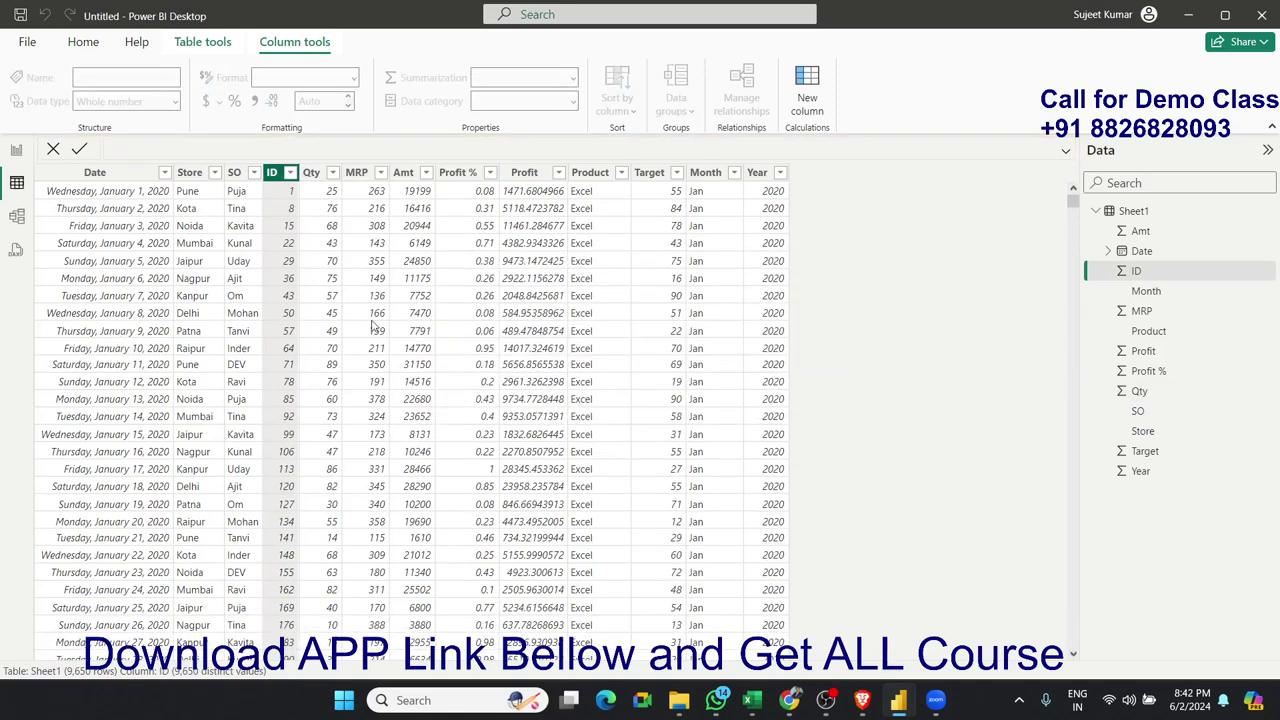
left_click(384, 318)
right_click(387, 318)
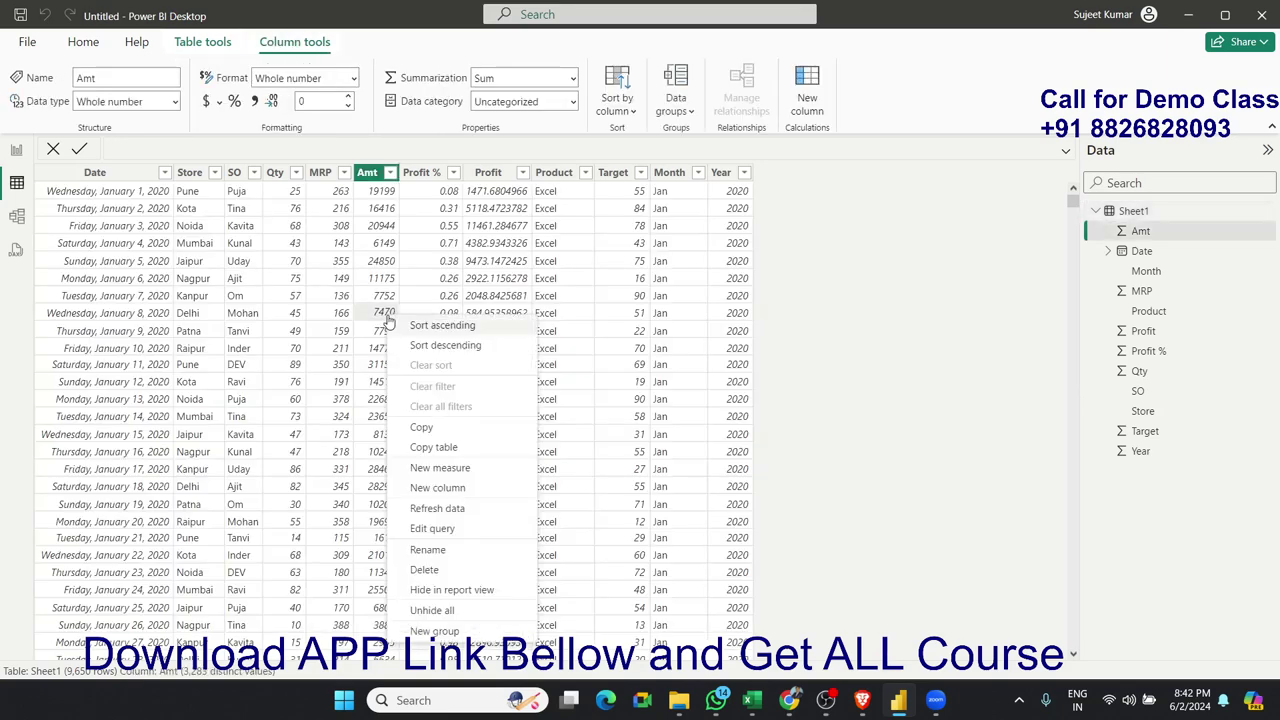
left_click(422, 572)
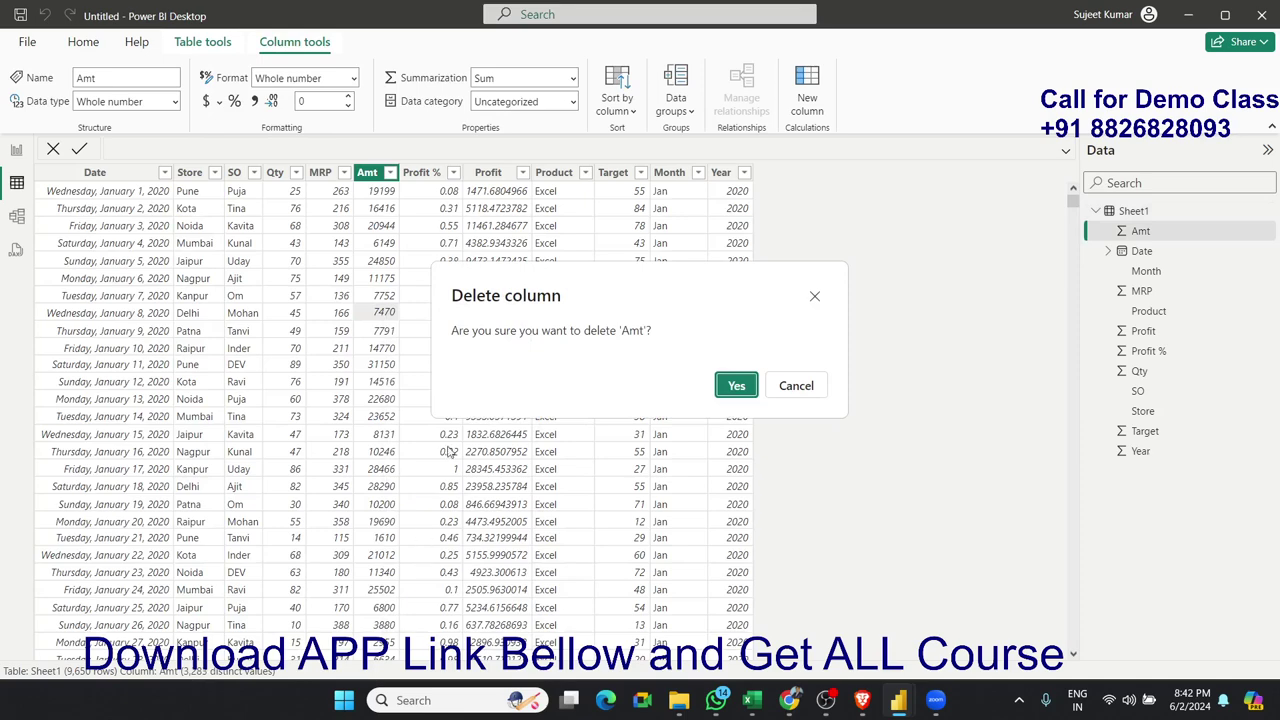
left_click(808, 391)
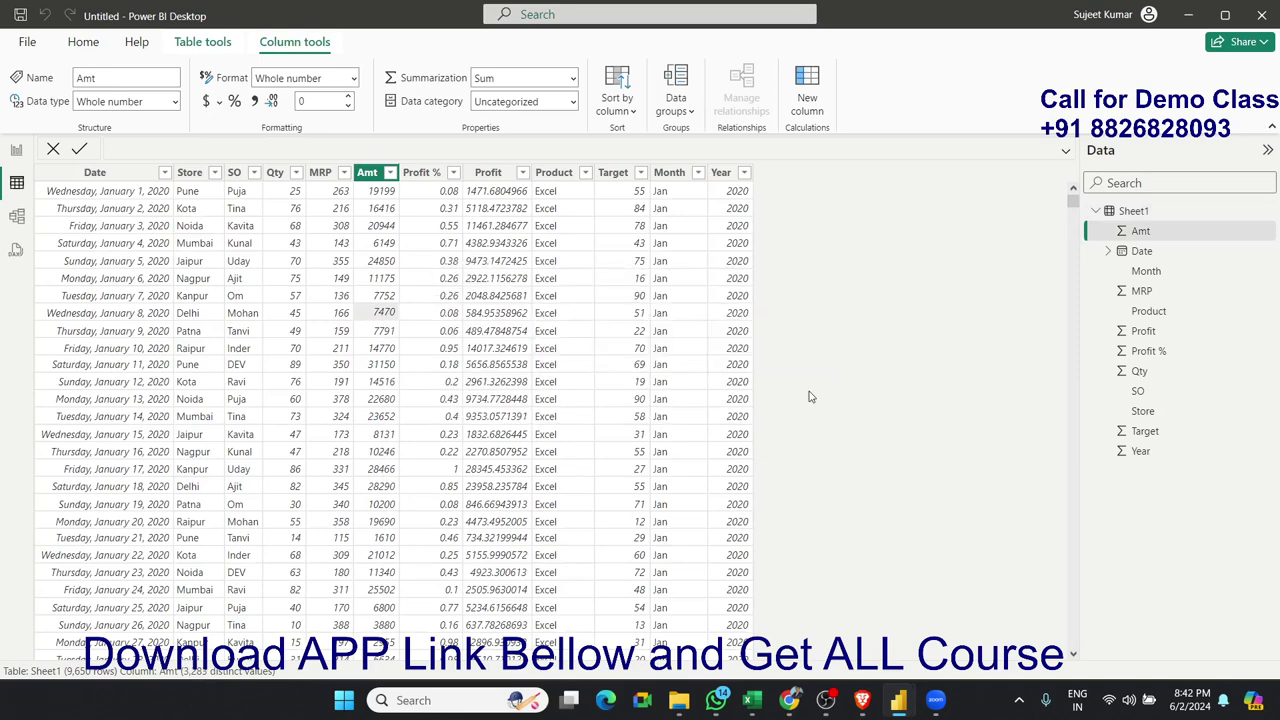
Rename the Date column to PDate.
key("Right")
key("Down")
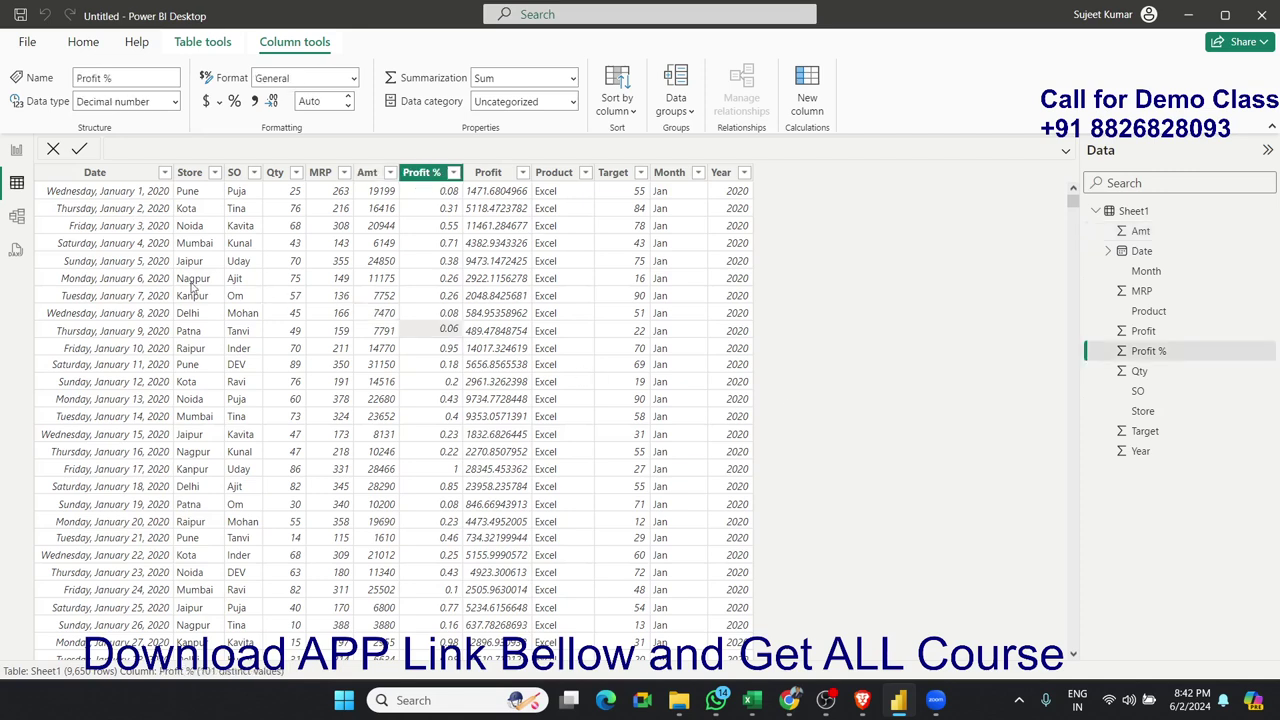
left_click(118, 245)
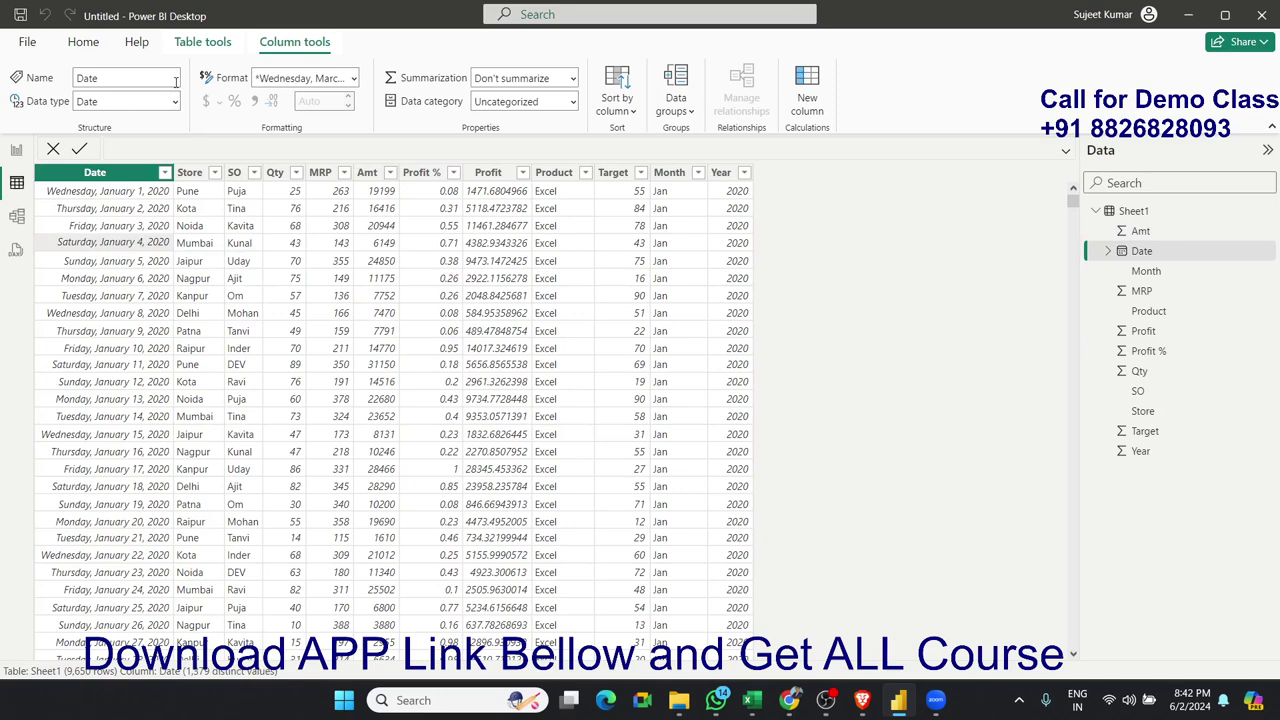
left_click(124, 77)
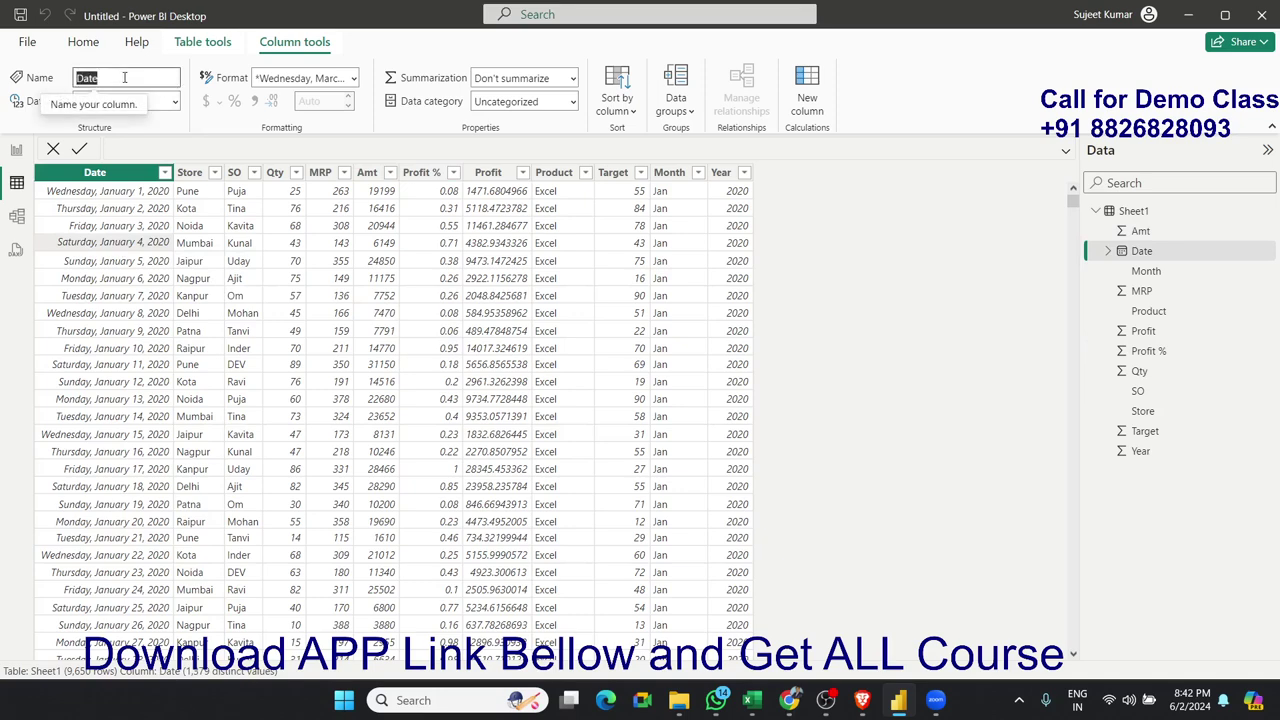
left_click(175, 101)
left_click(150, 78)
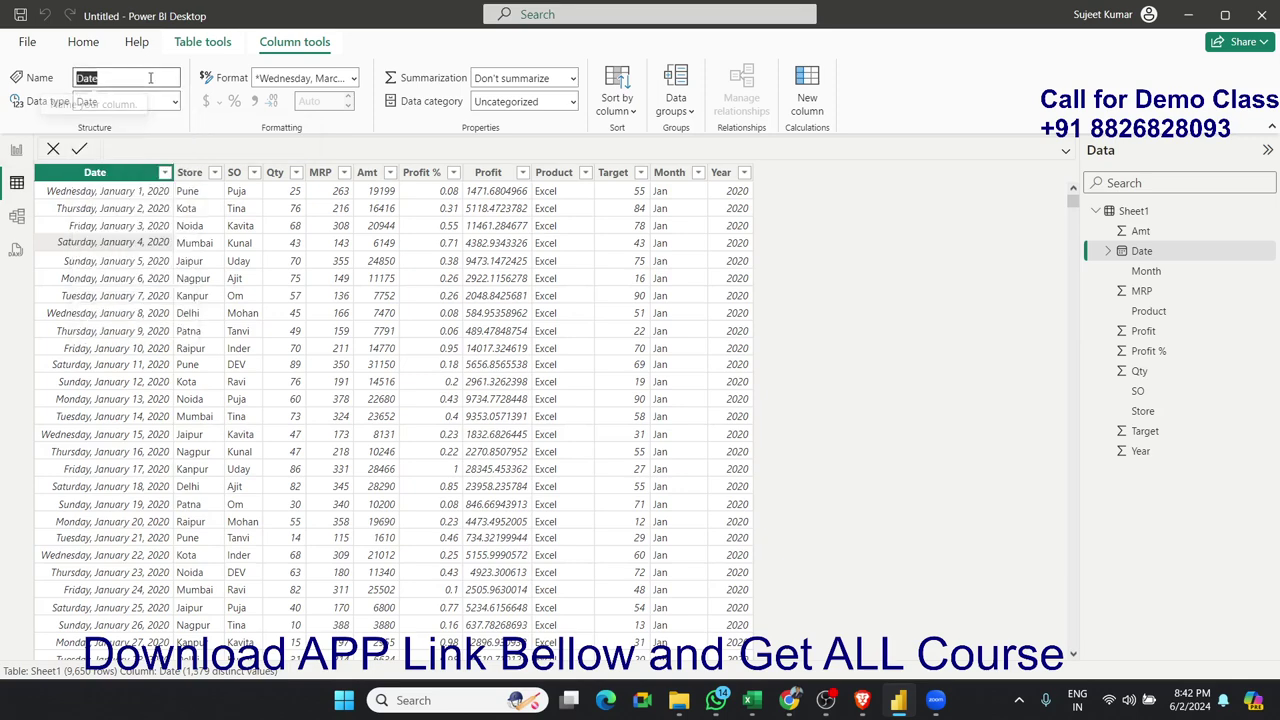
left_click(177, 104)
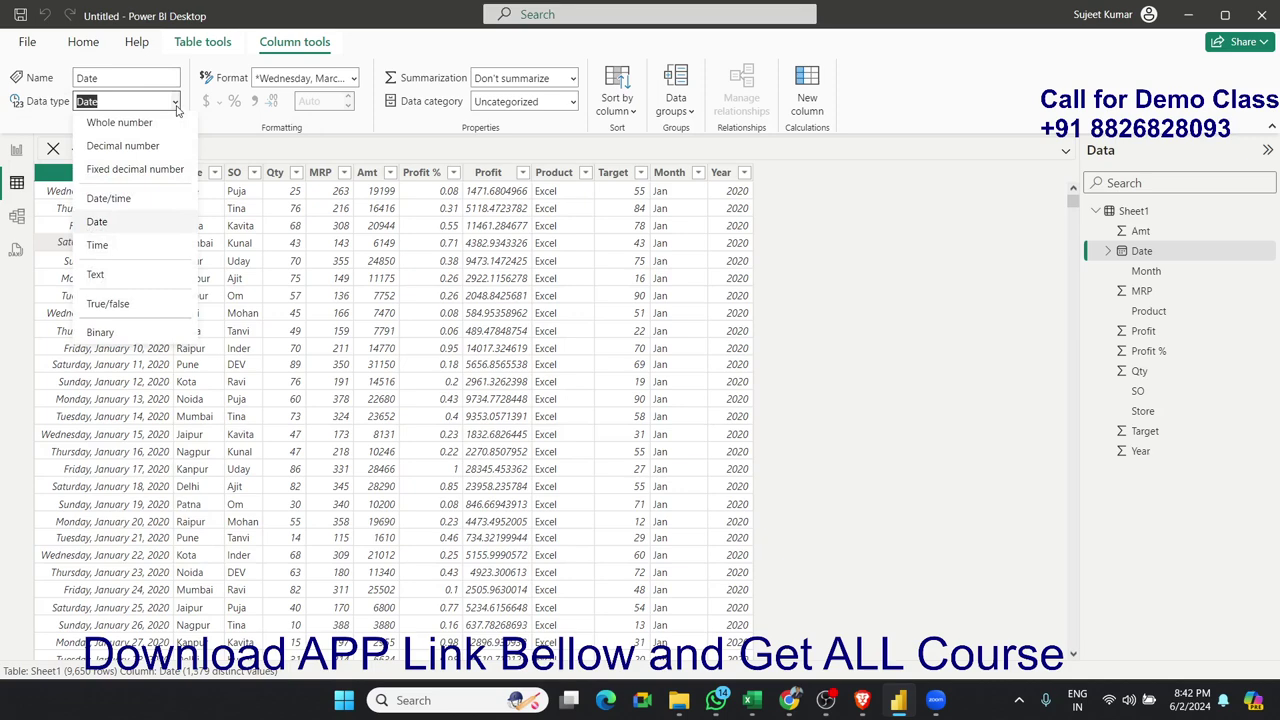
left_click(120, 84)
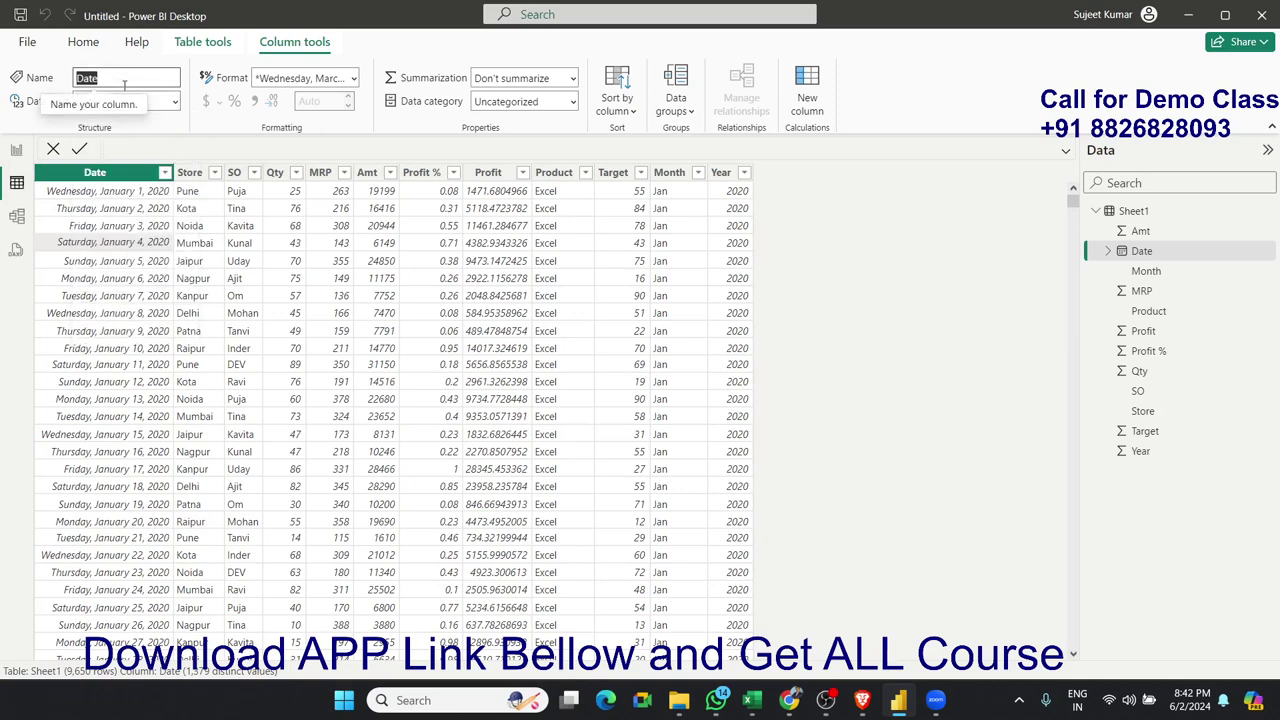
type("P")
key("Return")
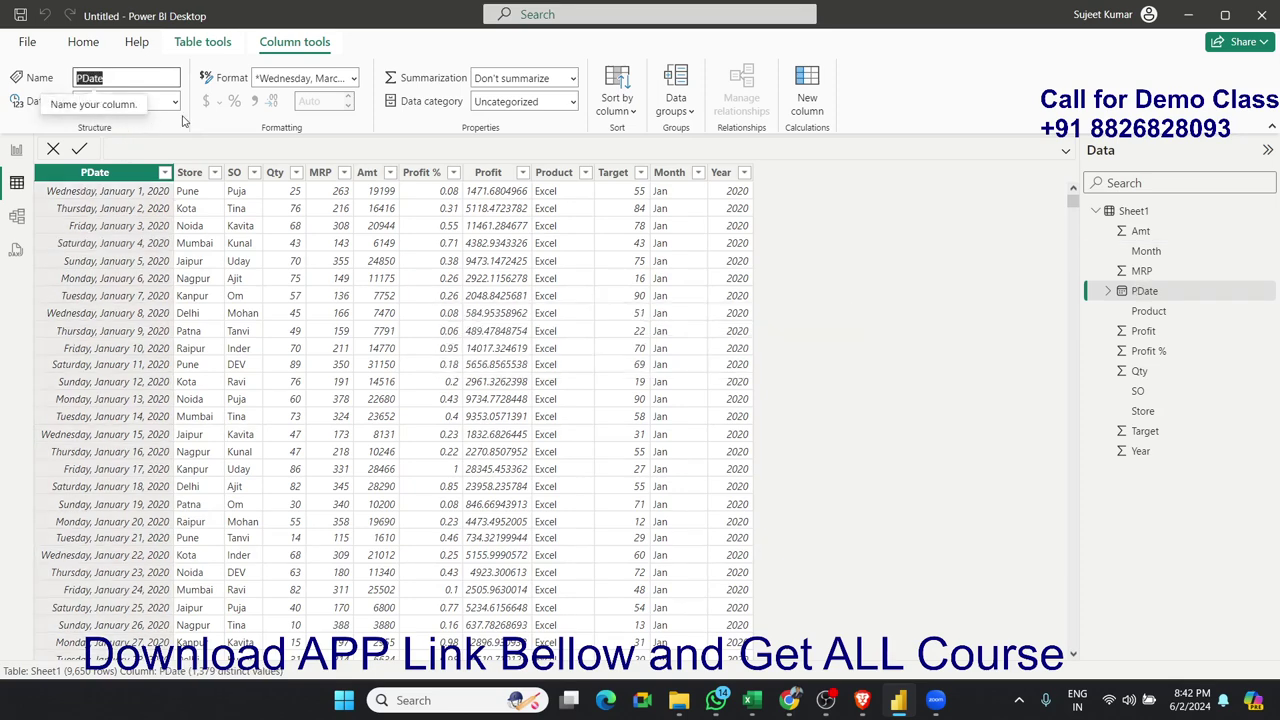
Keep PDate as Date type and display its values in dd/mm/yyyy (14/03/2001) format.
left_click(175, 102)
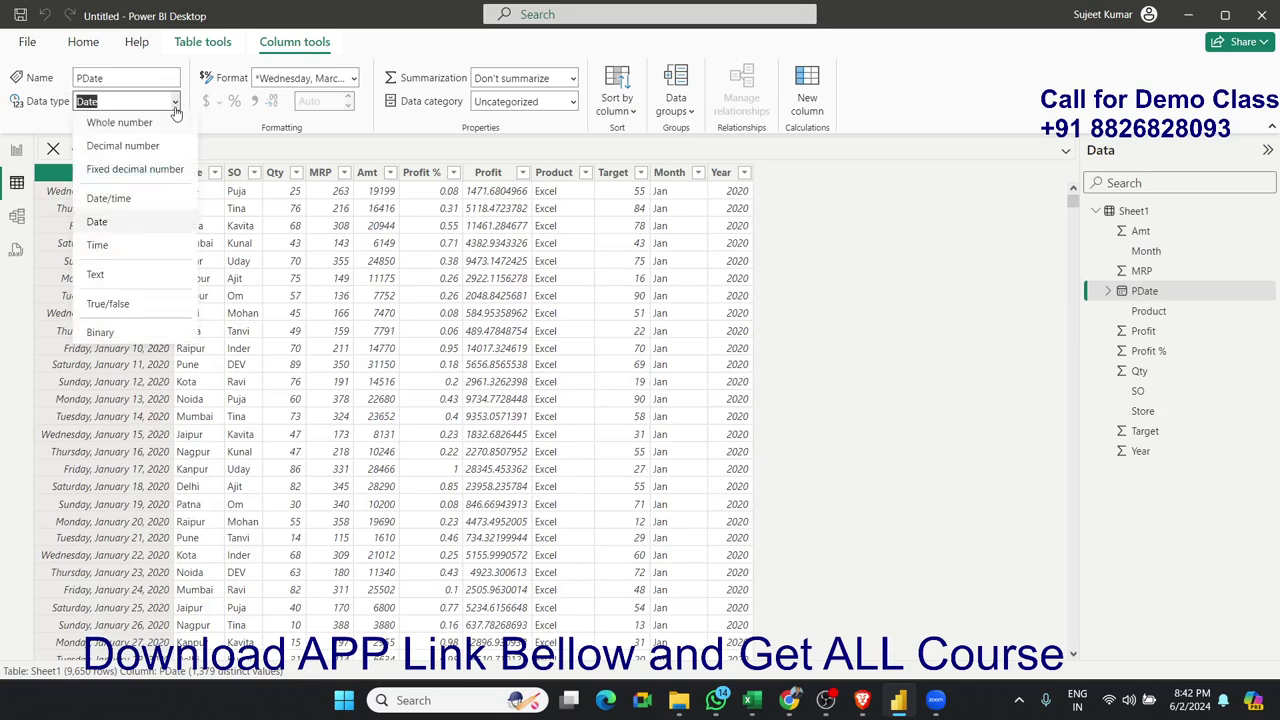
left_click(157, 199)
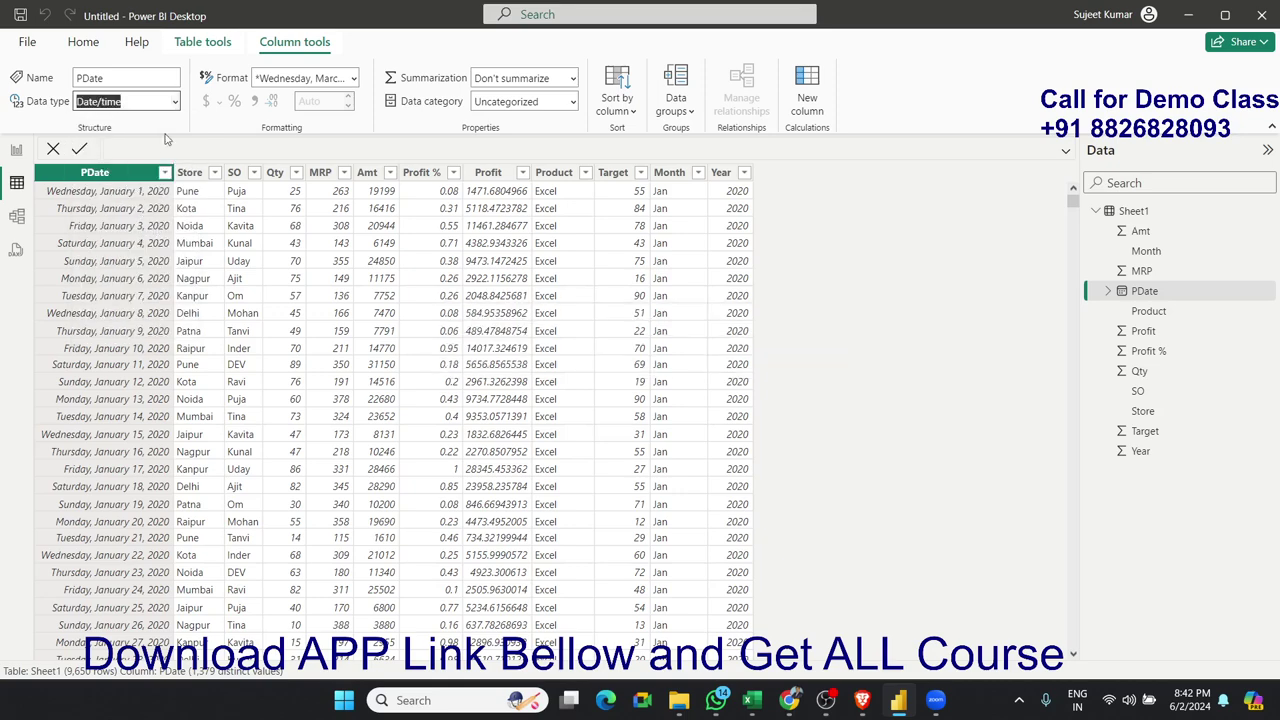
left_click(173, 101)
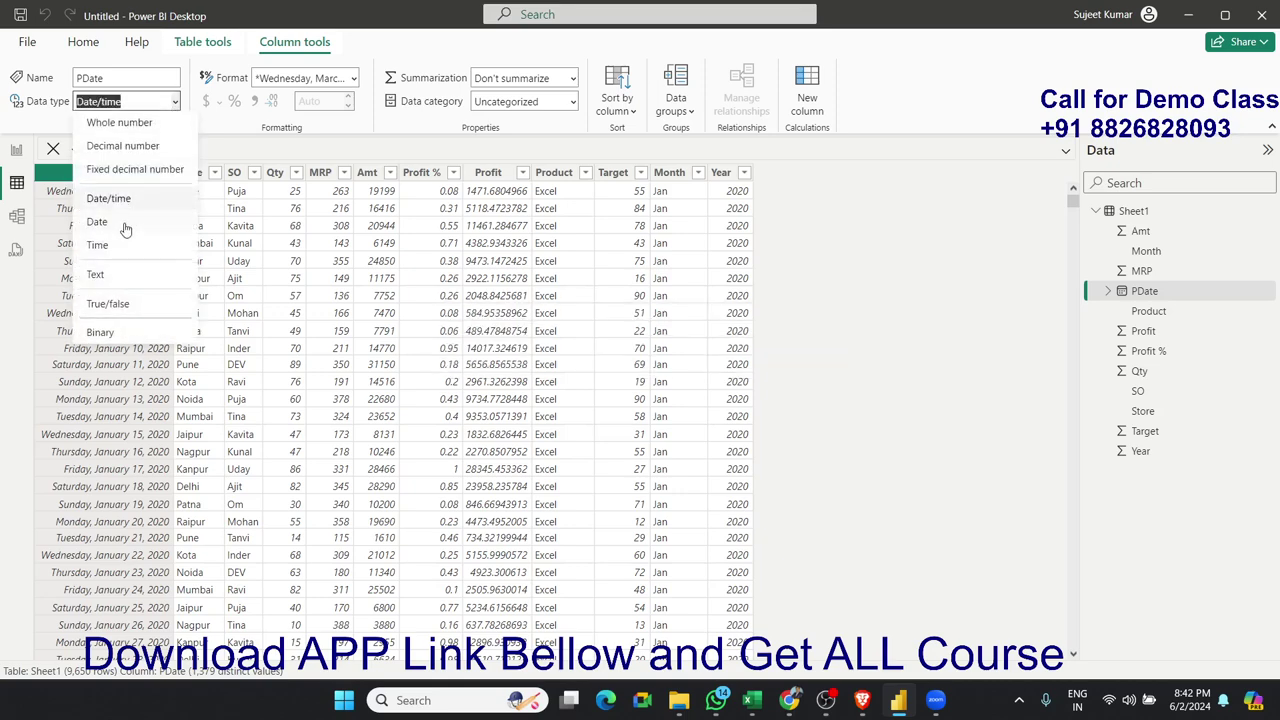
left_click(171, 193)
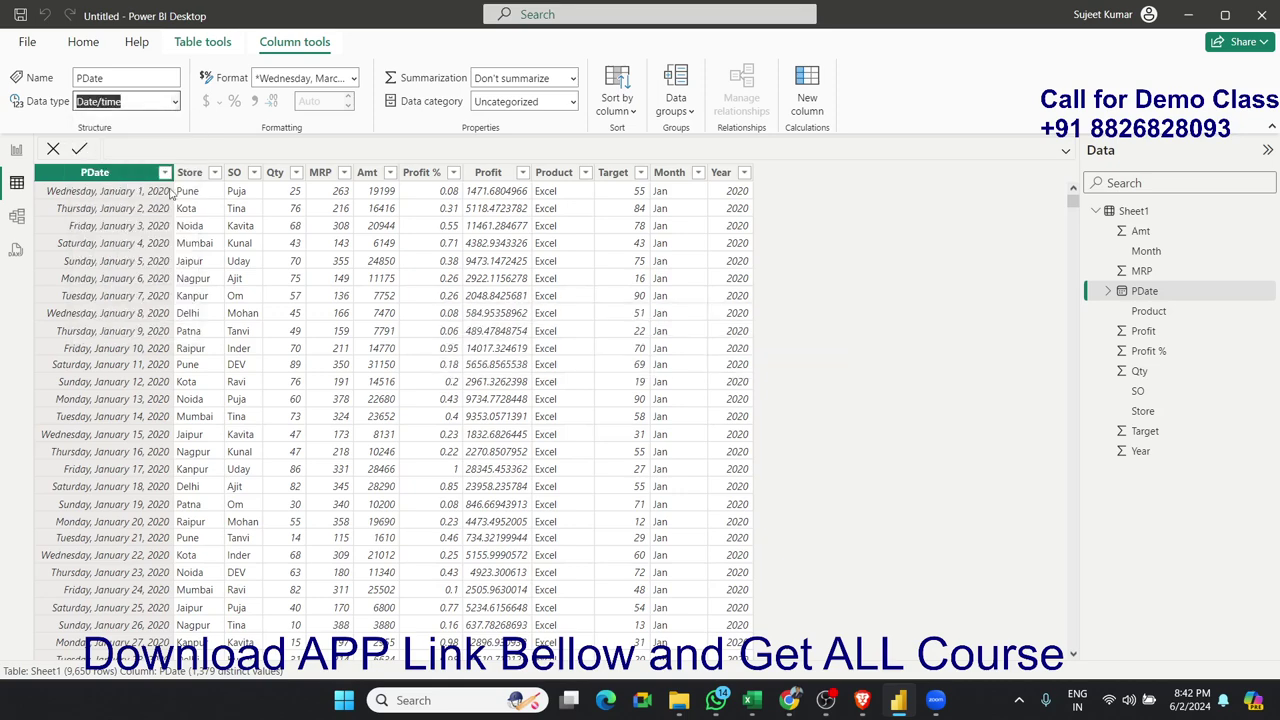
left_click(352, 79)
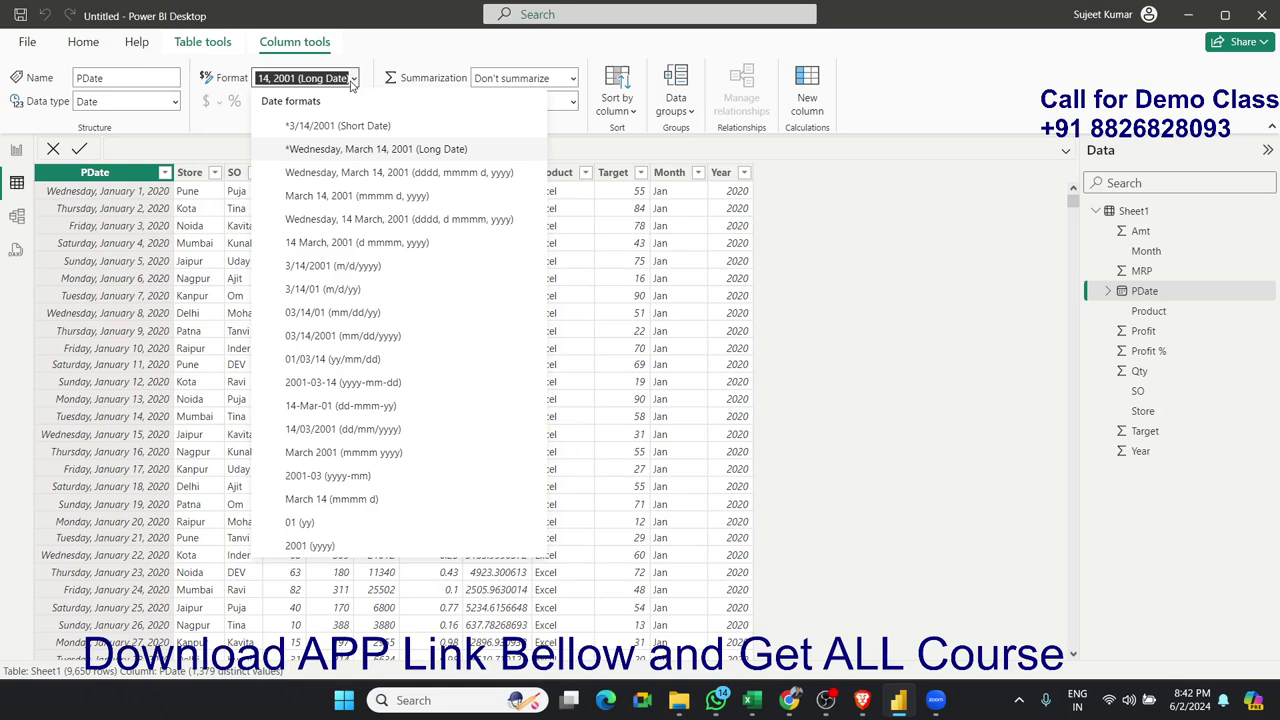
left_click(326, 431)
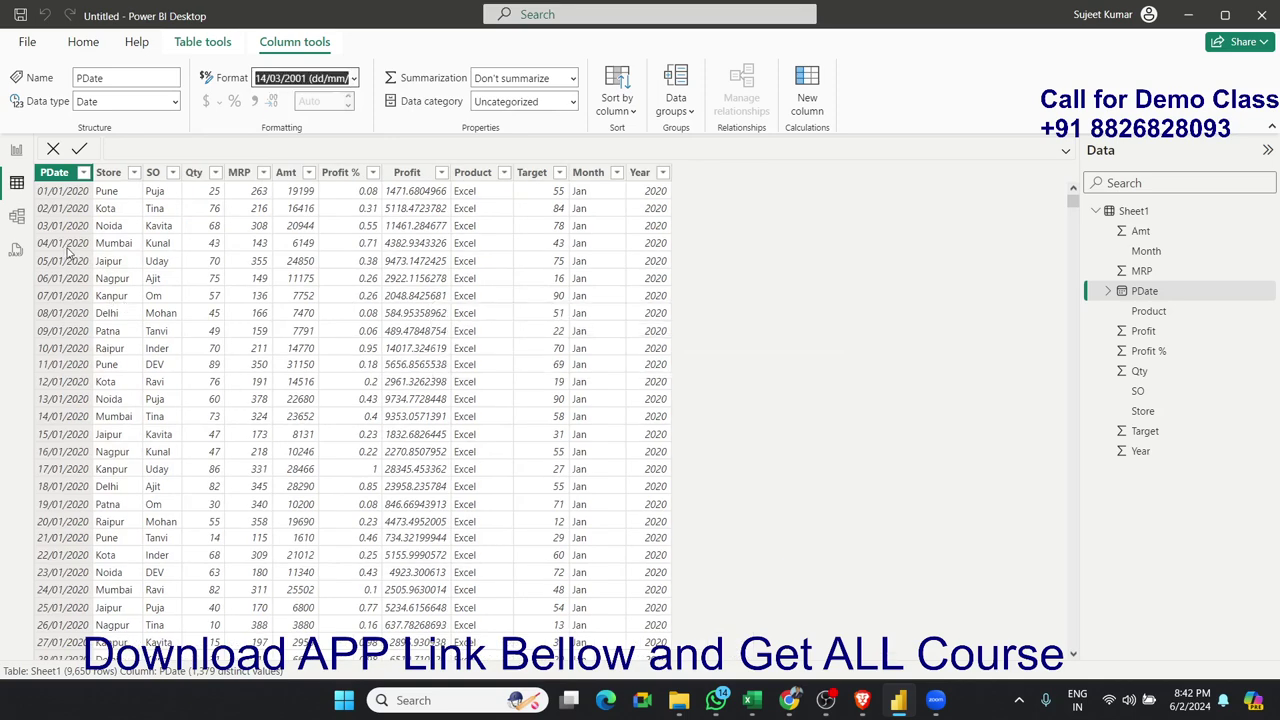
left_click(179, 260)
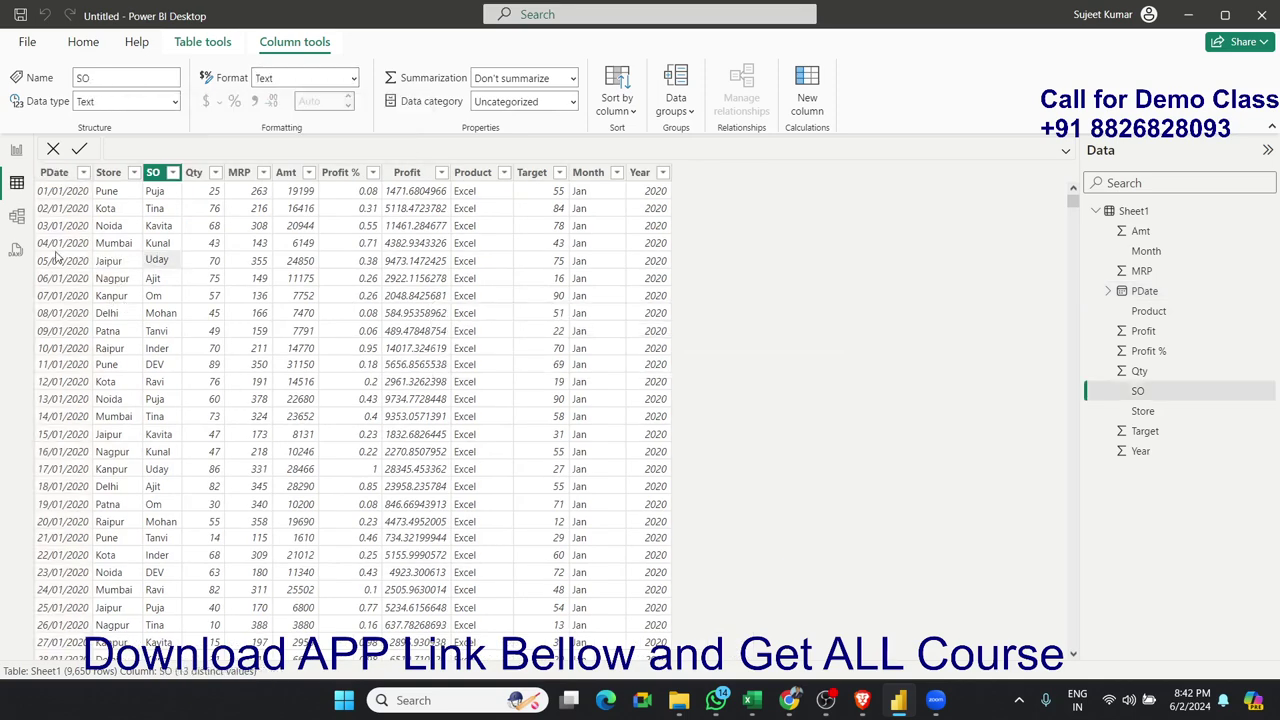
Select the Store, Qty and MRP columns, then return to the Report view canvas.
left_click(107, 205)
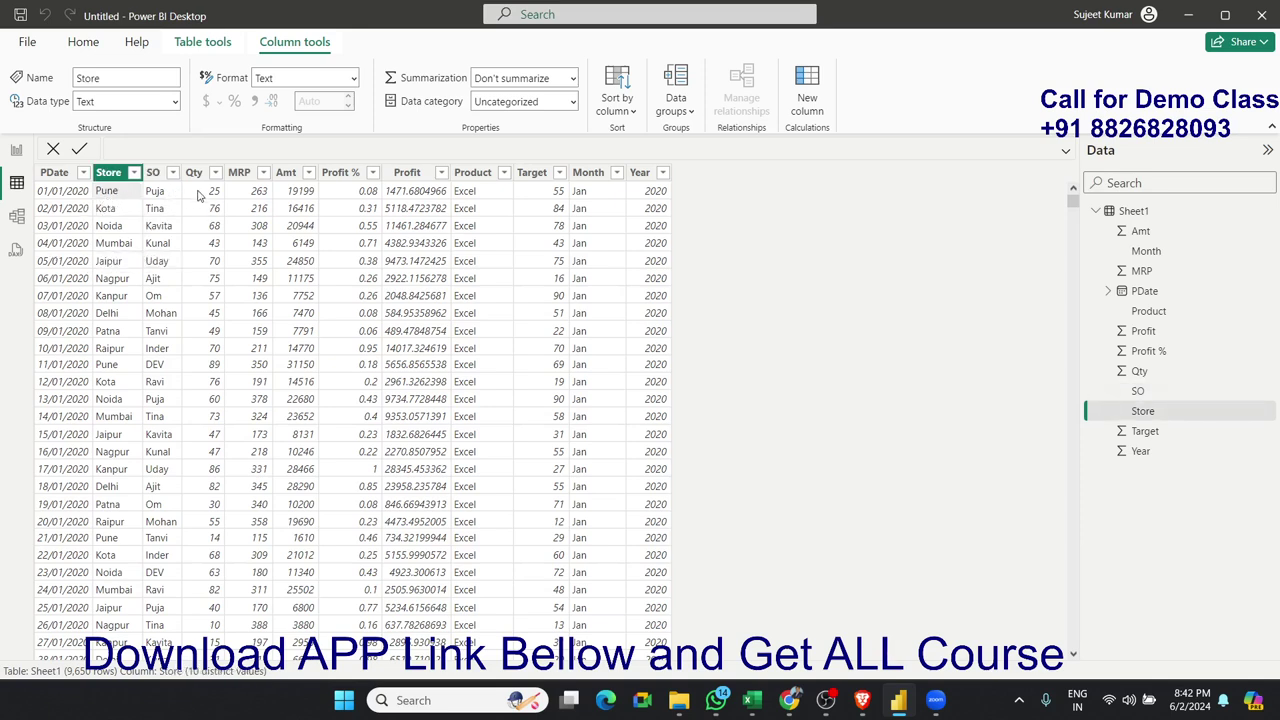
left_click(210, 207)
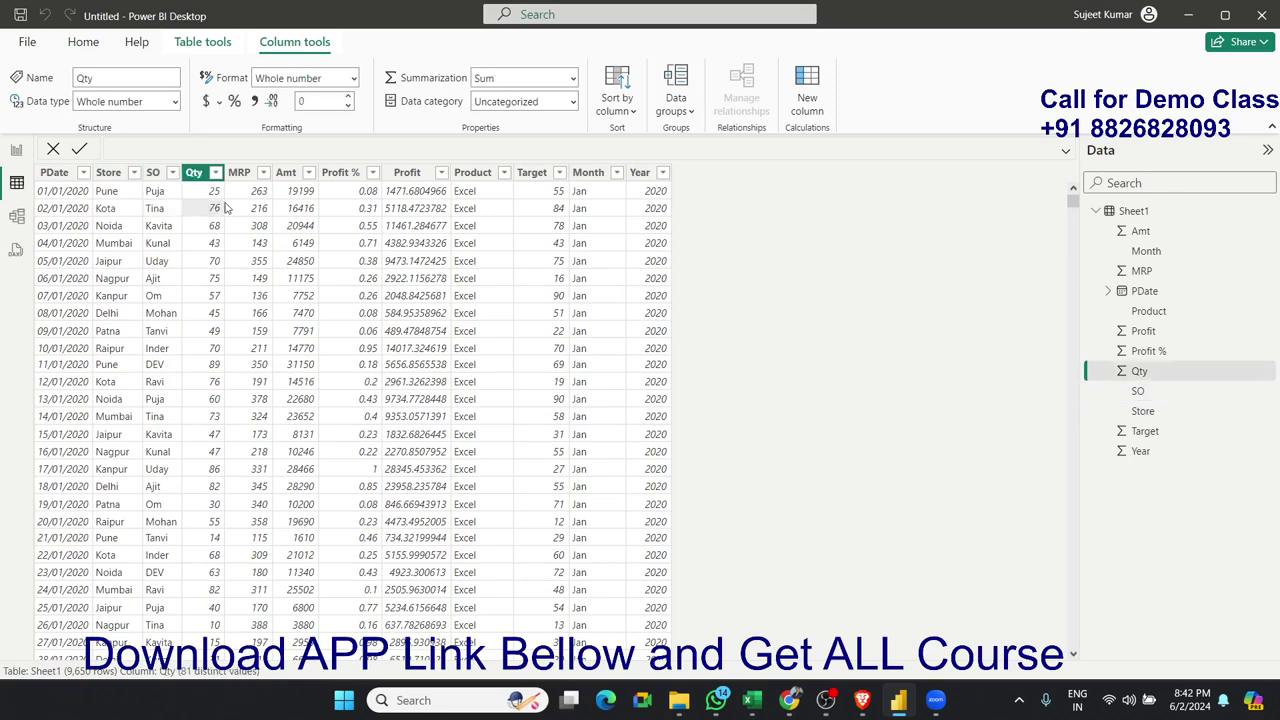
left_click(248, 208)
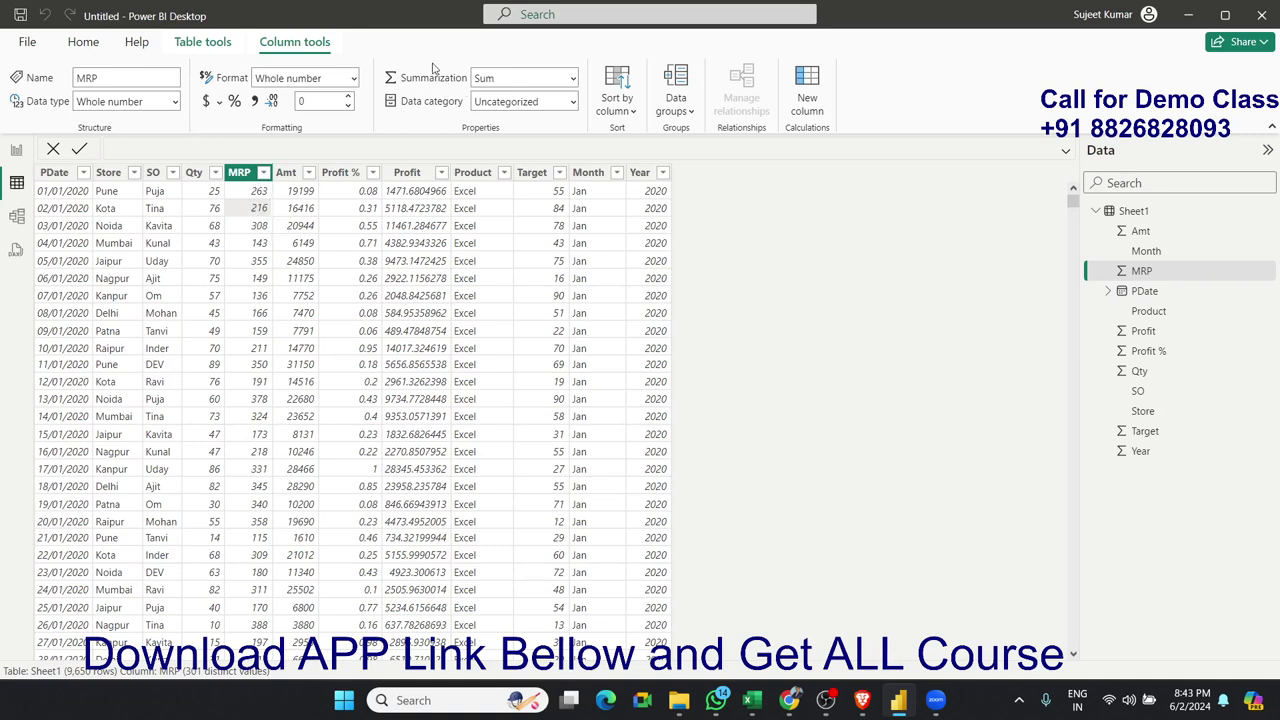
left_click(16, 150)
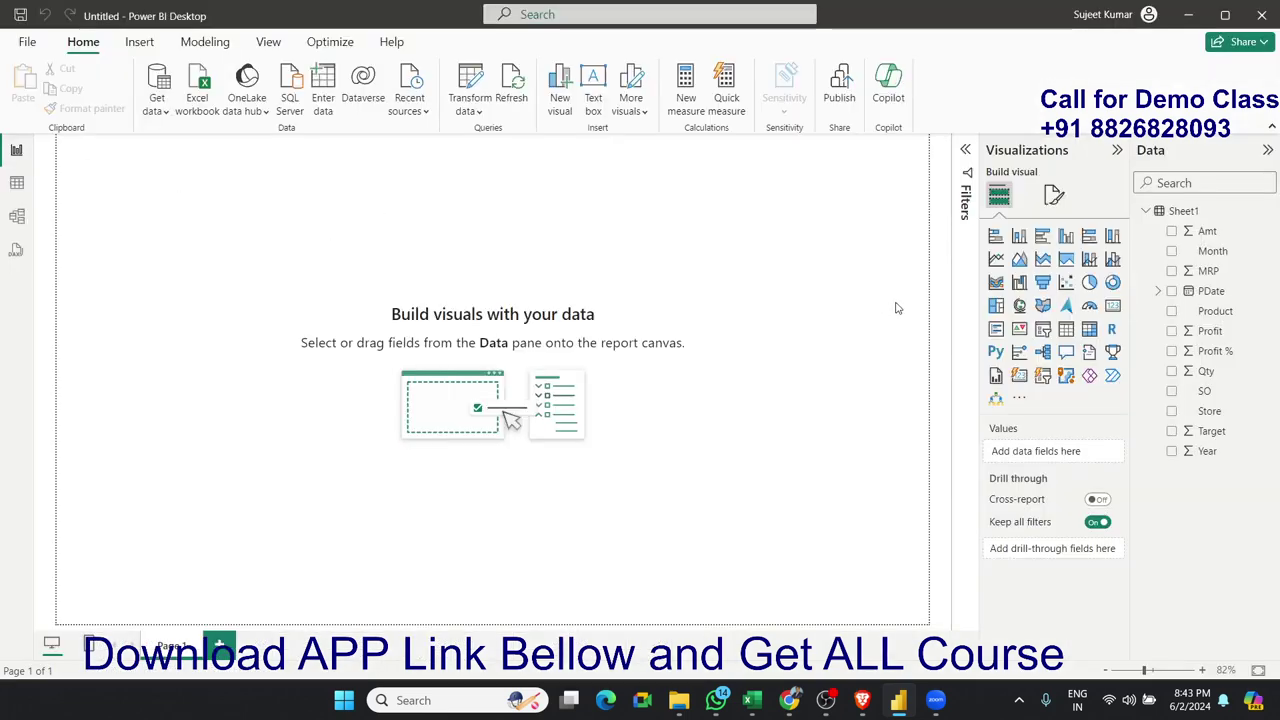
Add a card showing Sum of MRP as 2M, resized to be shorter and wider.
left_click(1110, 308)
left_click_drag(214, 257, 329, 317)
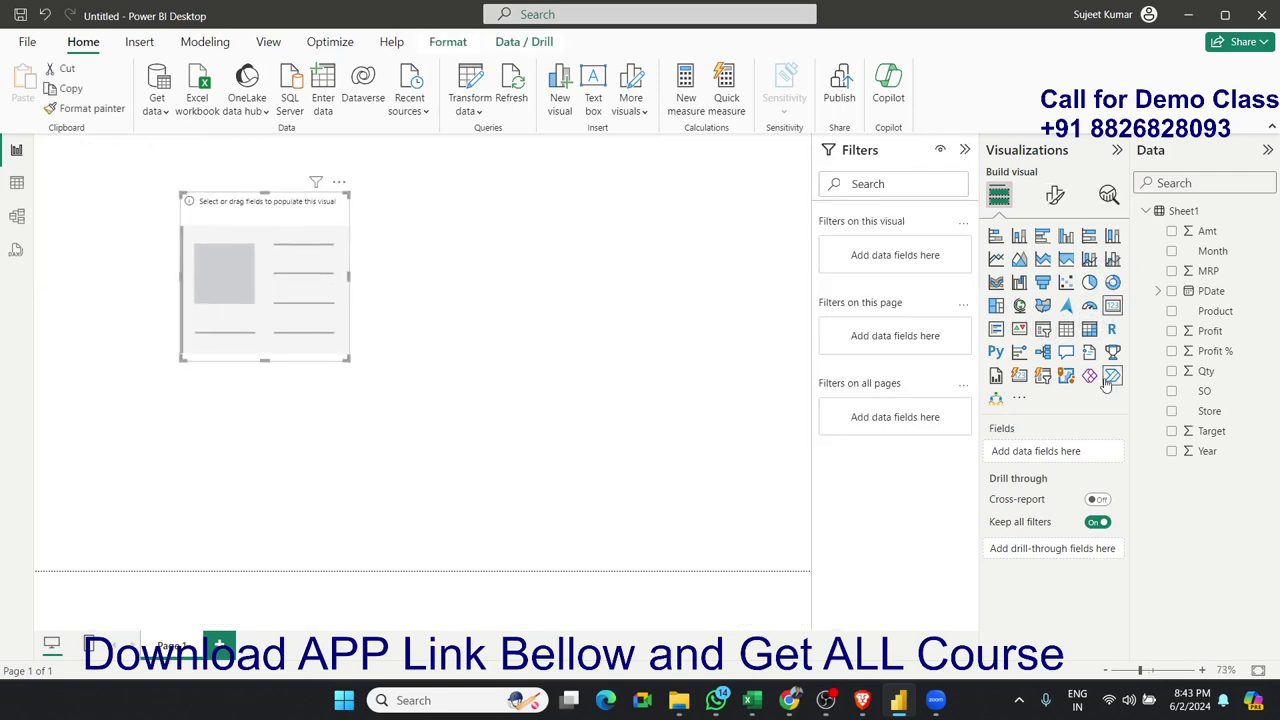
mouse_move(1208, 271)
left_mouse_down()
mouse_move(938, 343)
mouse_move(310, 305)
left_mouse_up()
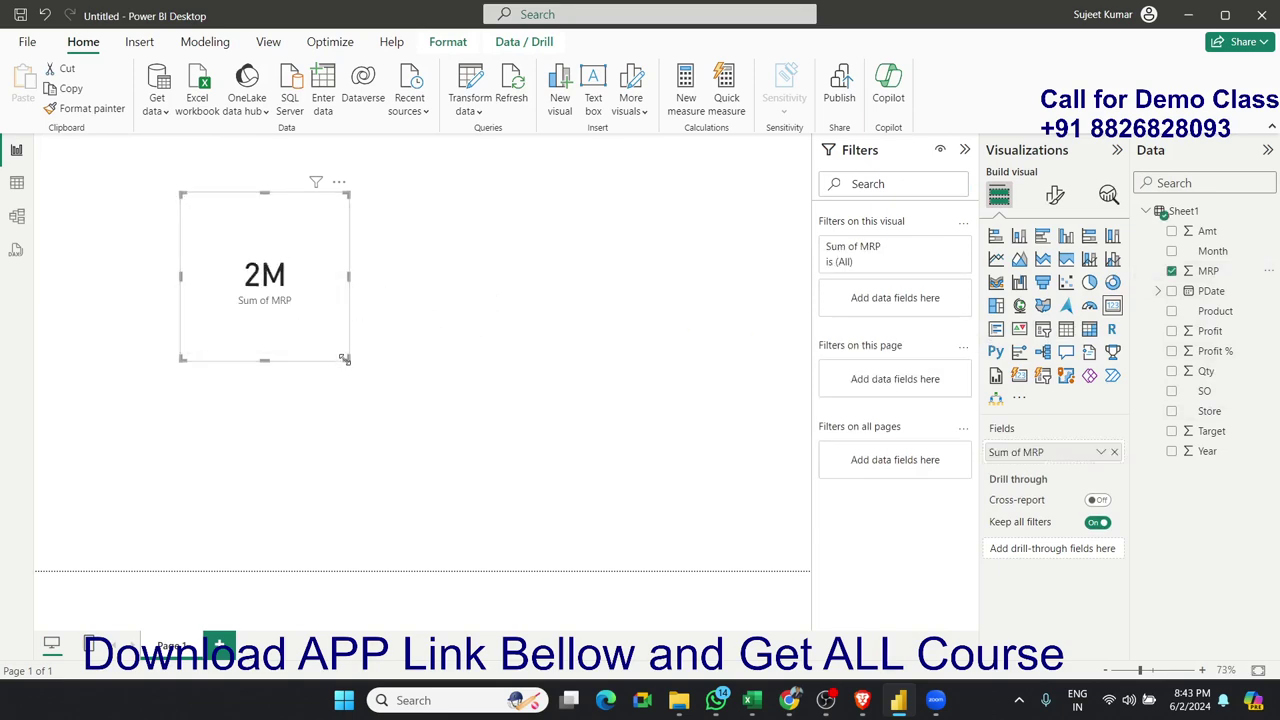
left_click_drag(344, 359, 370, 277)
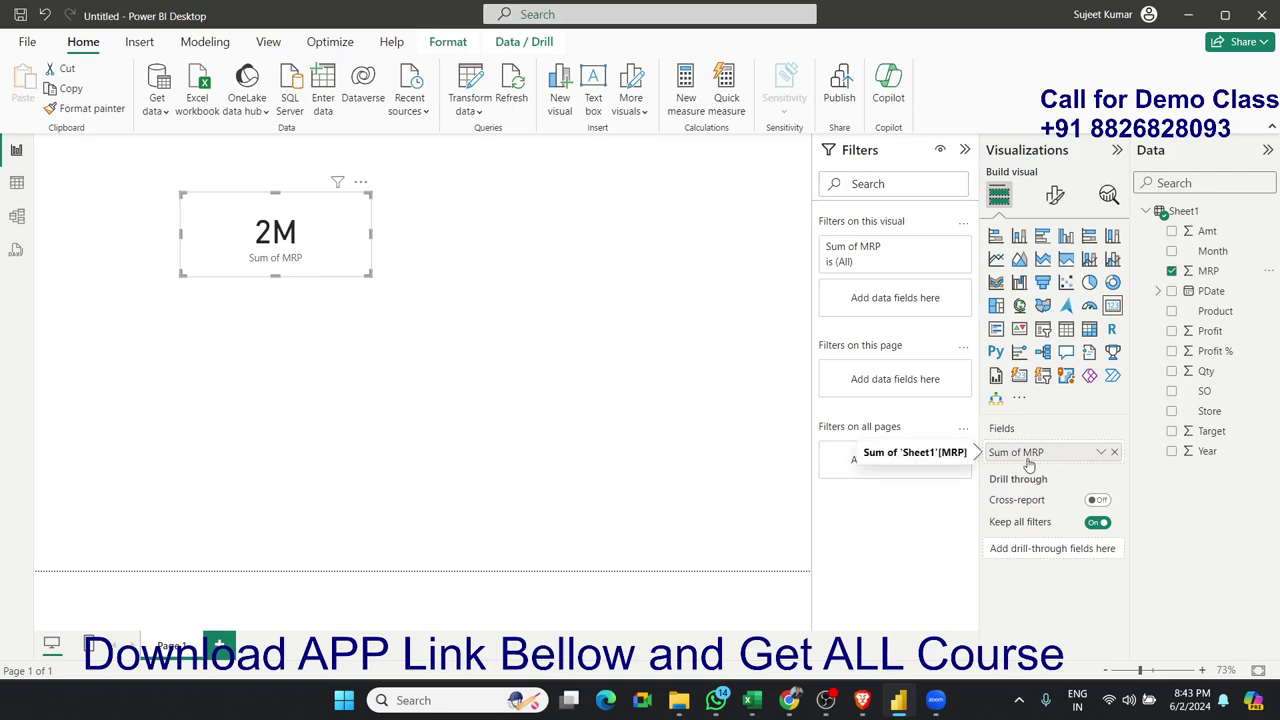
Set MRP's default summarization to Average and switch the card to show Average of MRP (249.12).
left_click(18, 184)
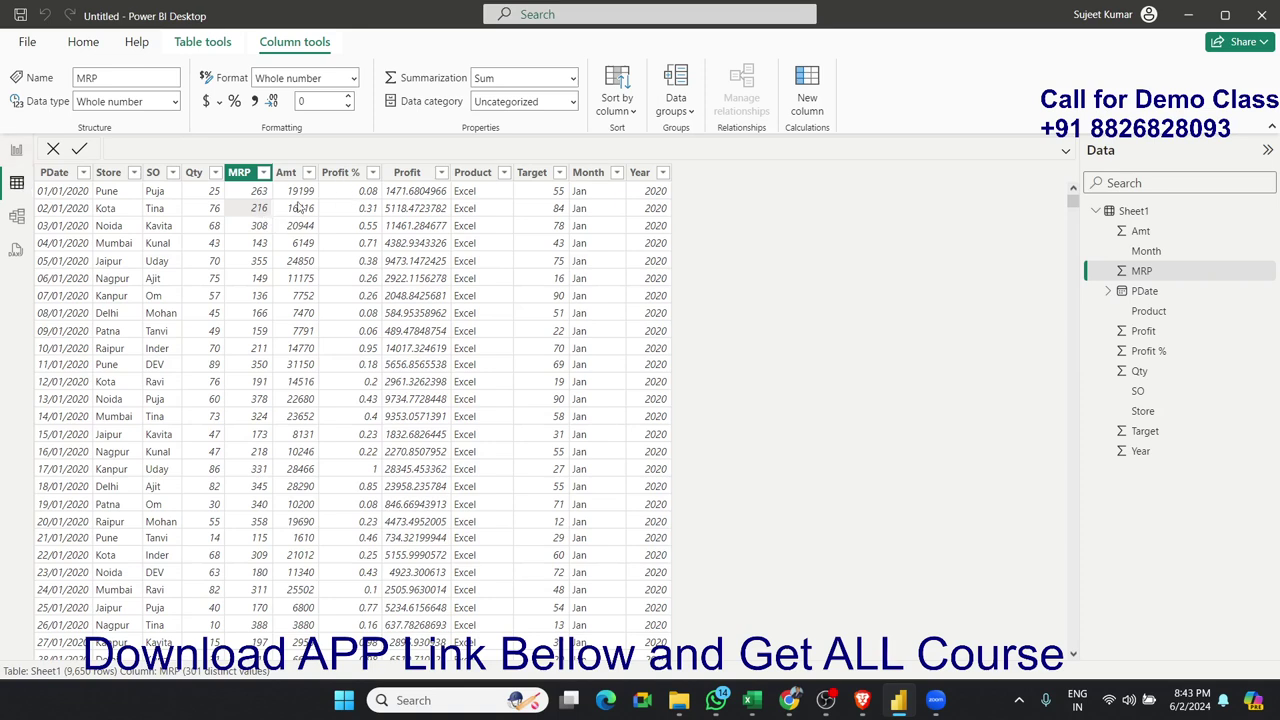
left_click(573, 79)
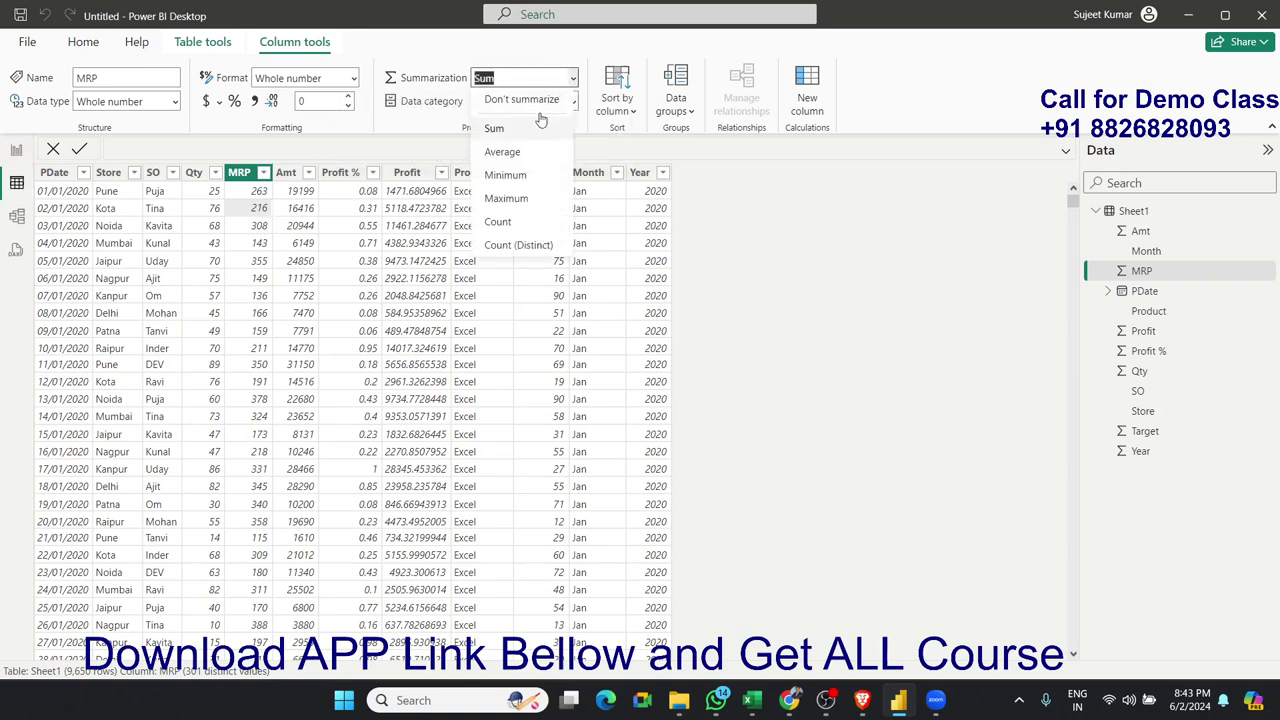
left_click(513, 152)
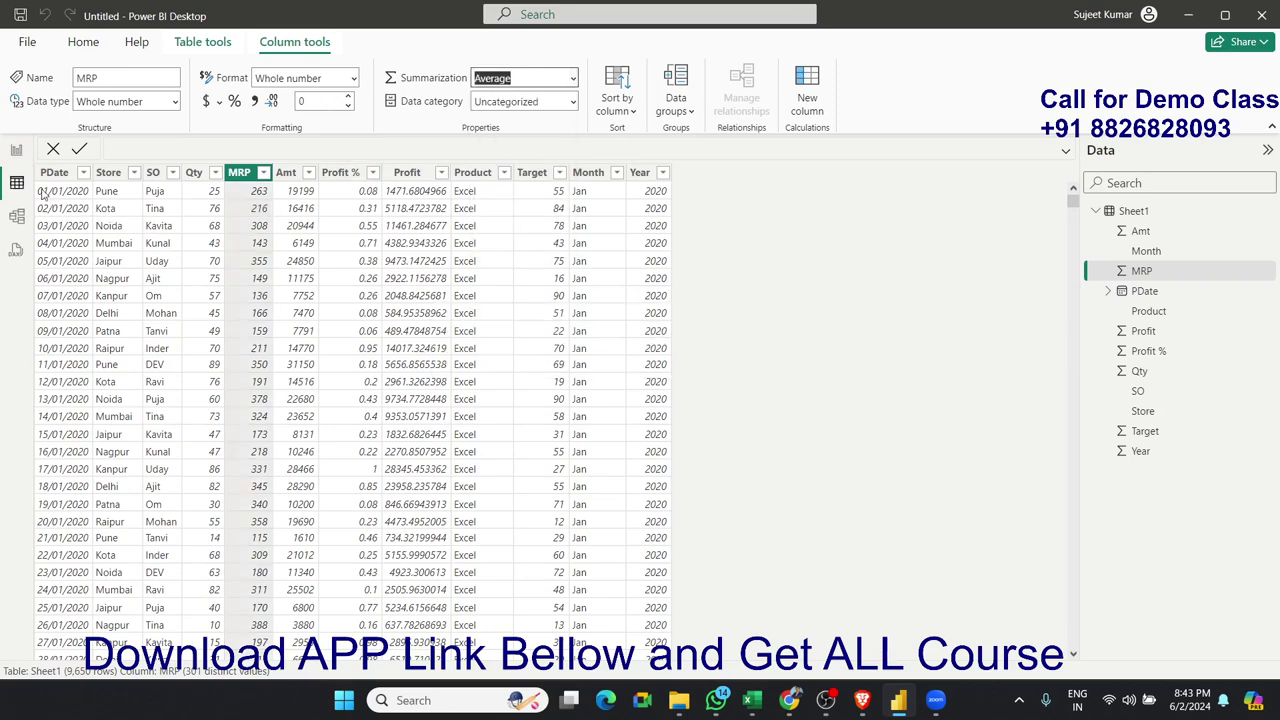
left_click(16, 150)
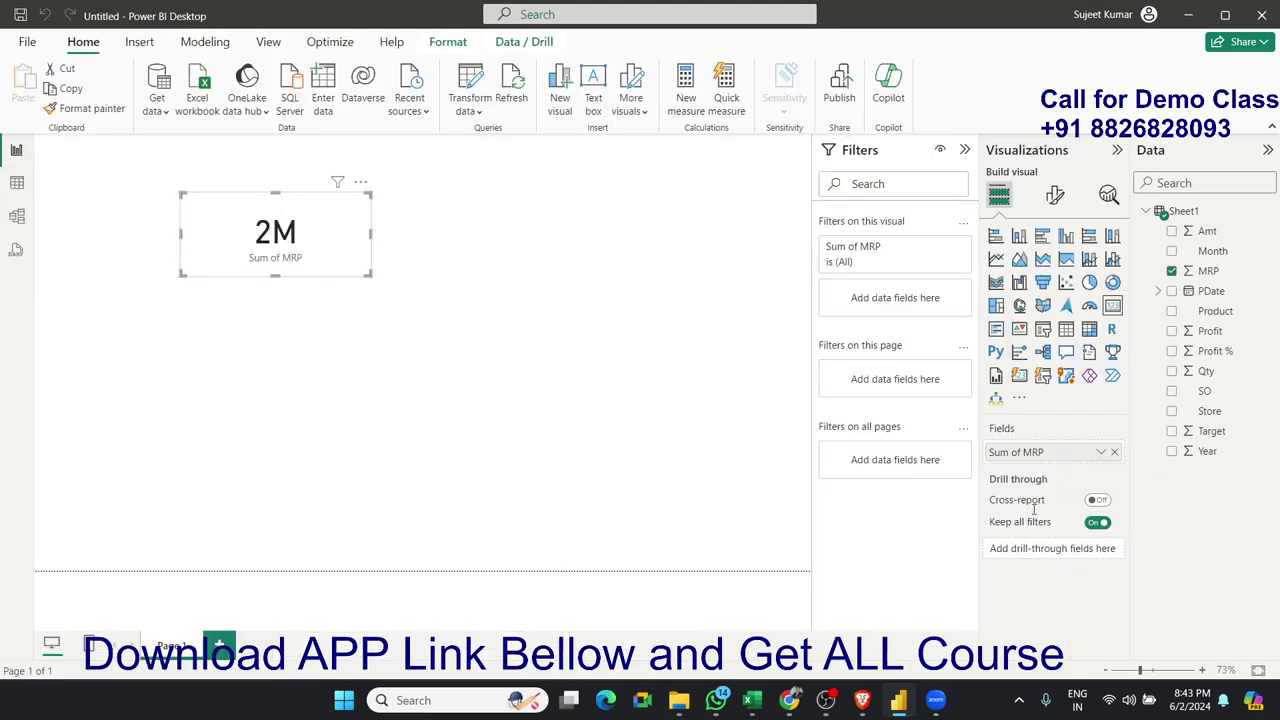
left_click(1102, 455)
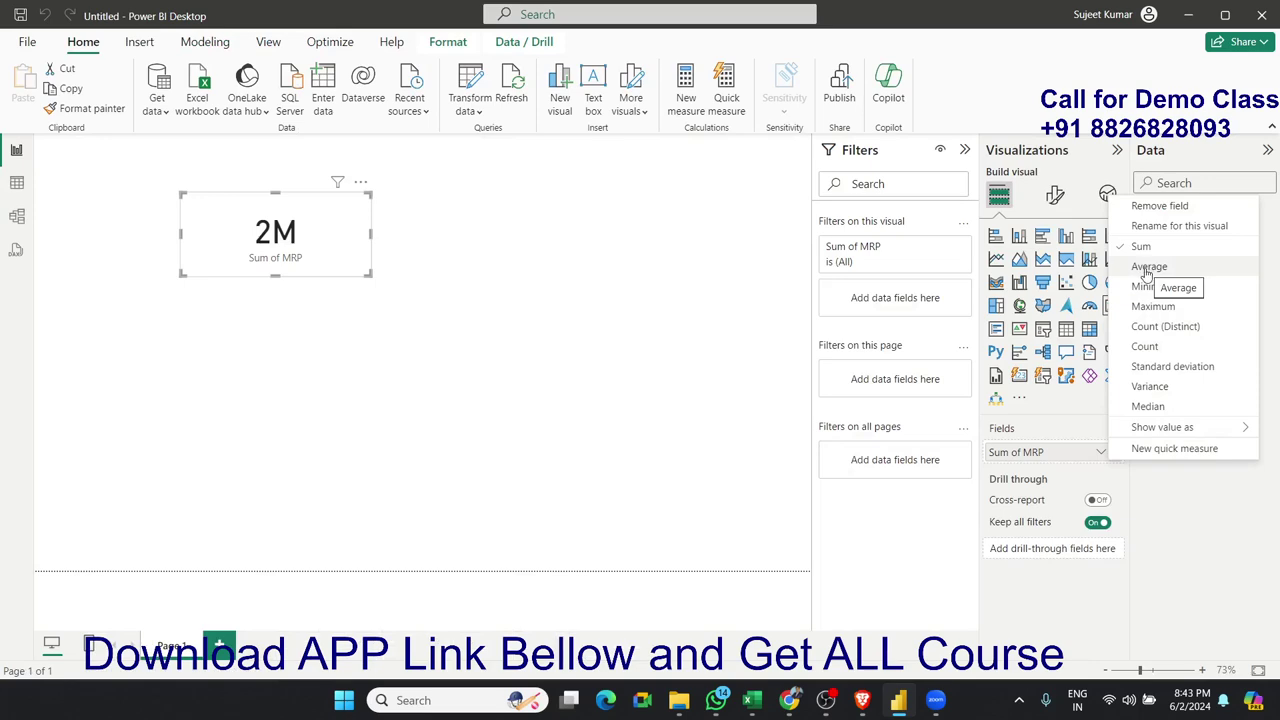
left_click(1148, 267)
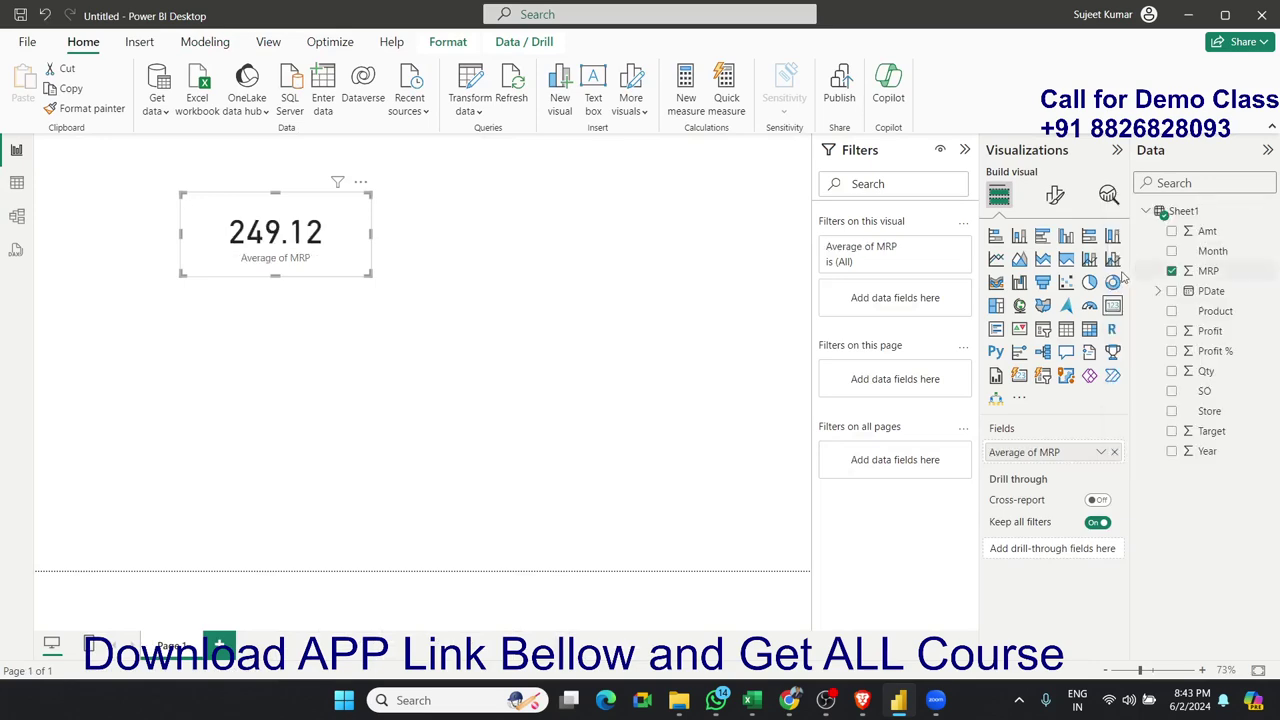
left_click(483, 352)
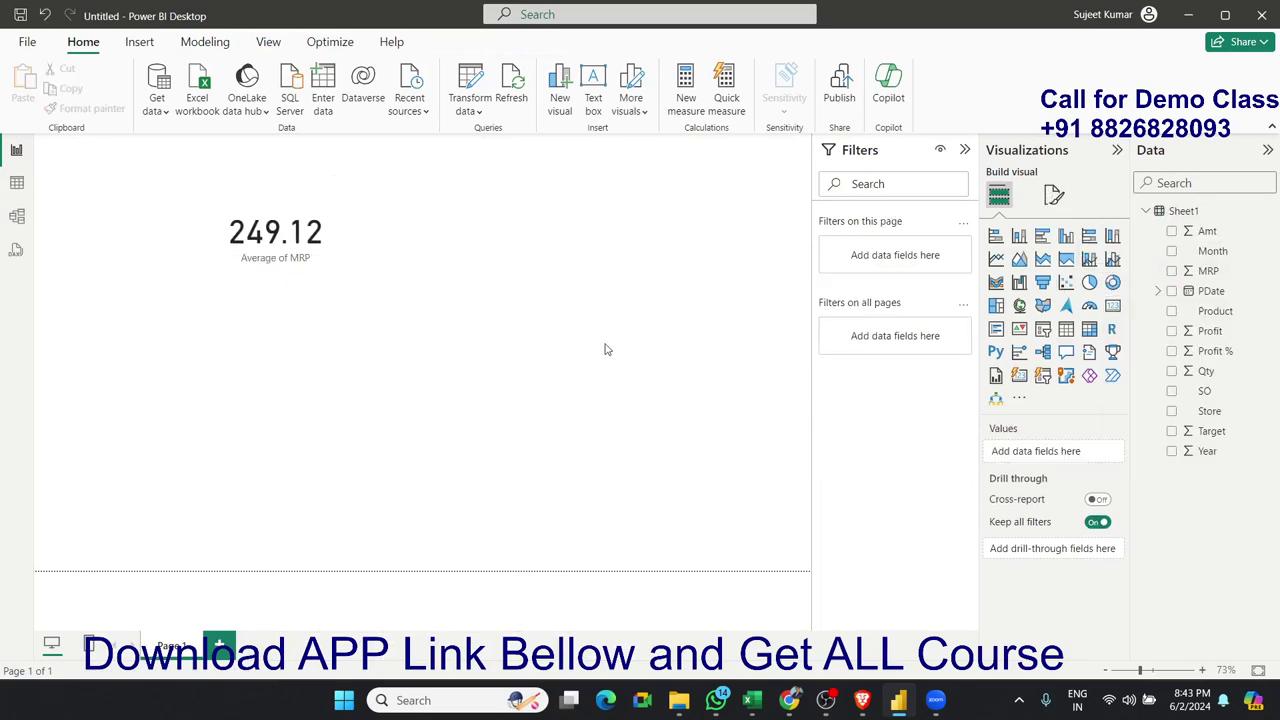
Delete the Average of MRP card from the report canvas.
left_click(16, 182)
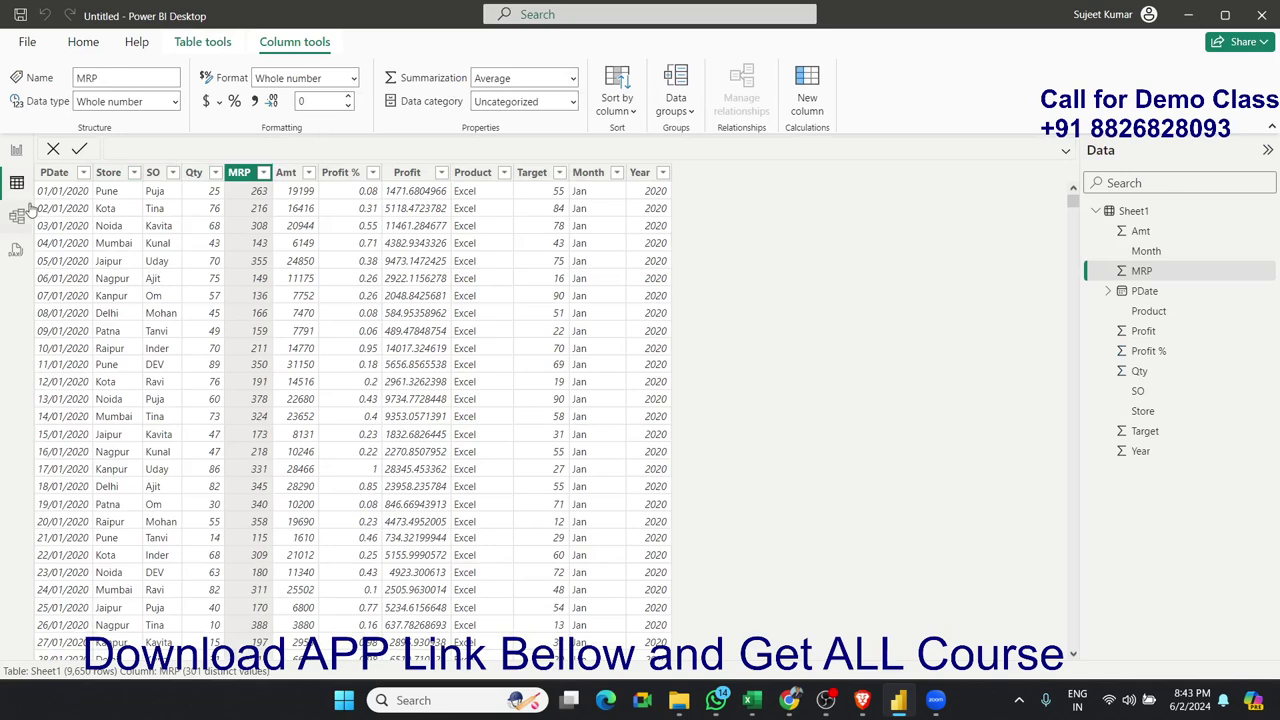
left_click(16, 150)
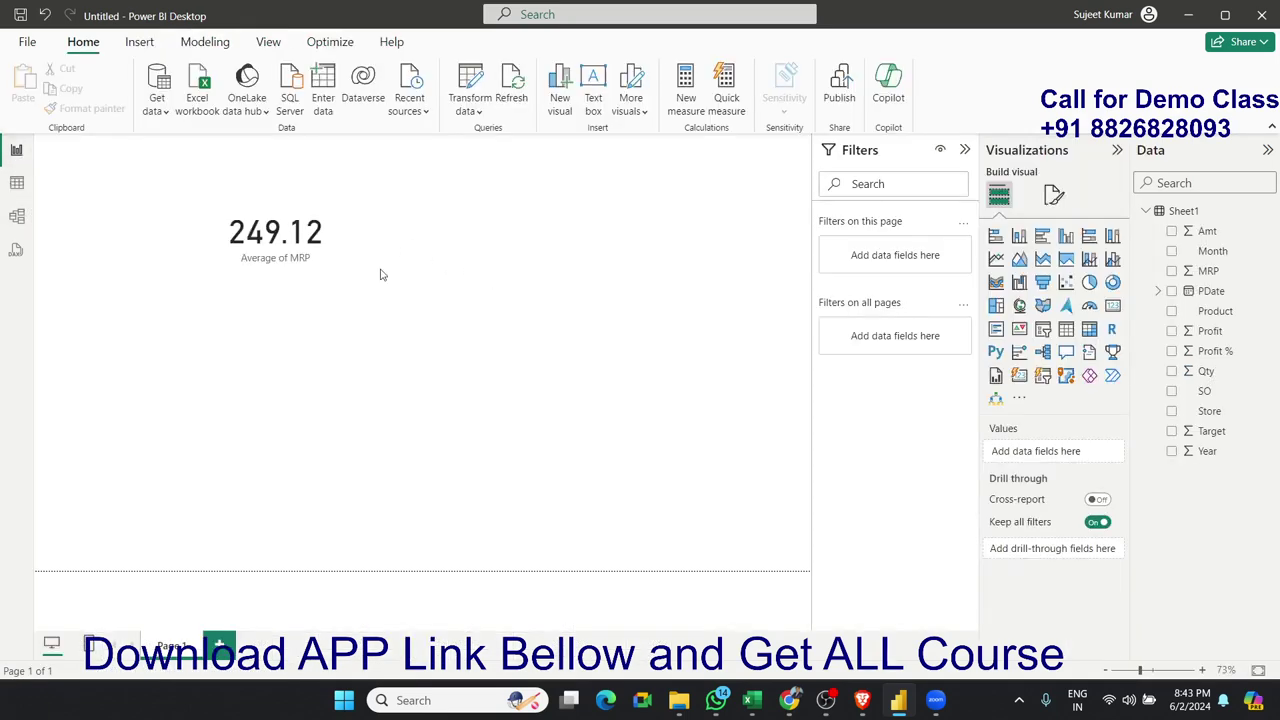
left_click(322, 275)
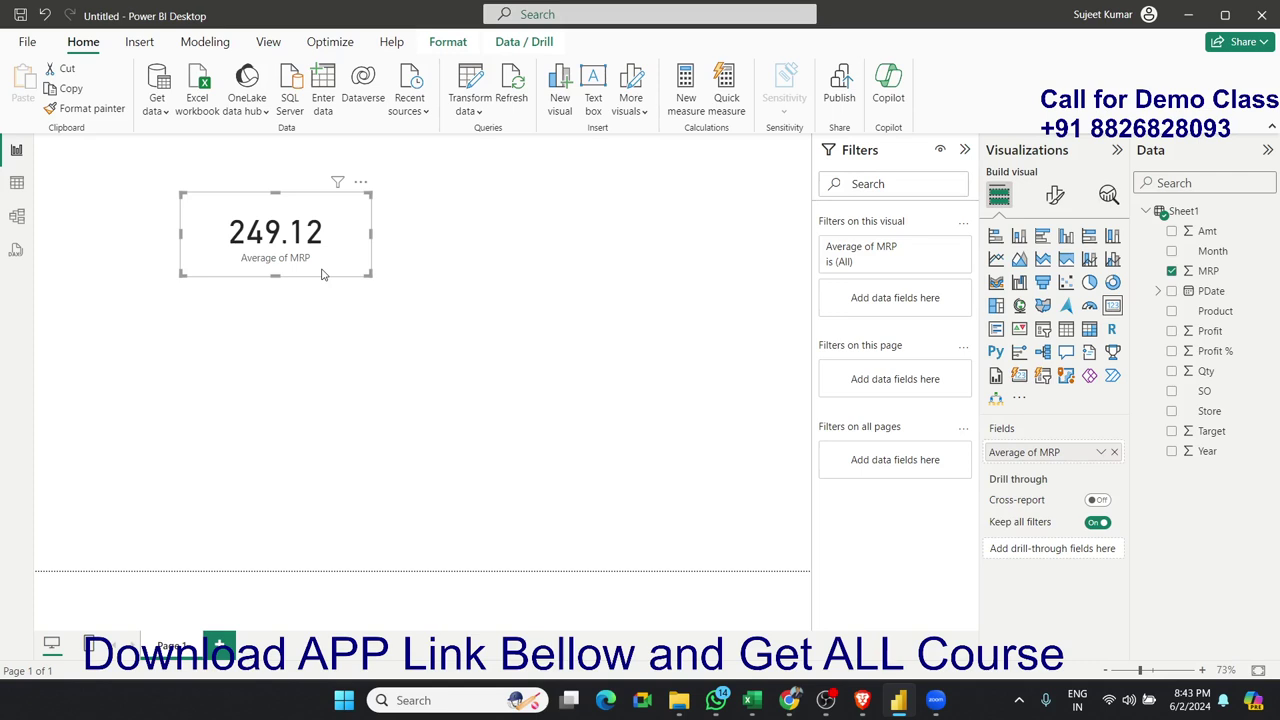
key("Delete")
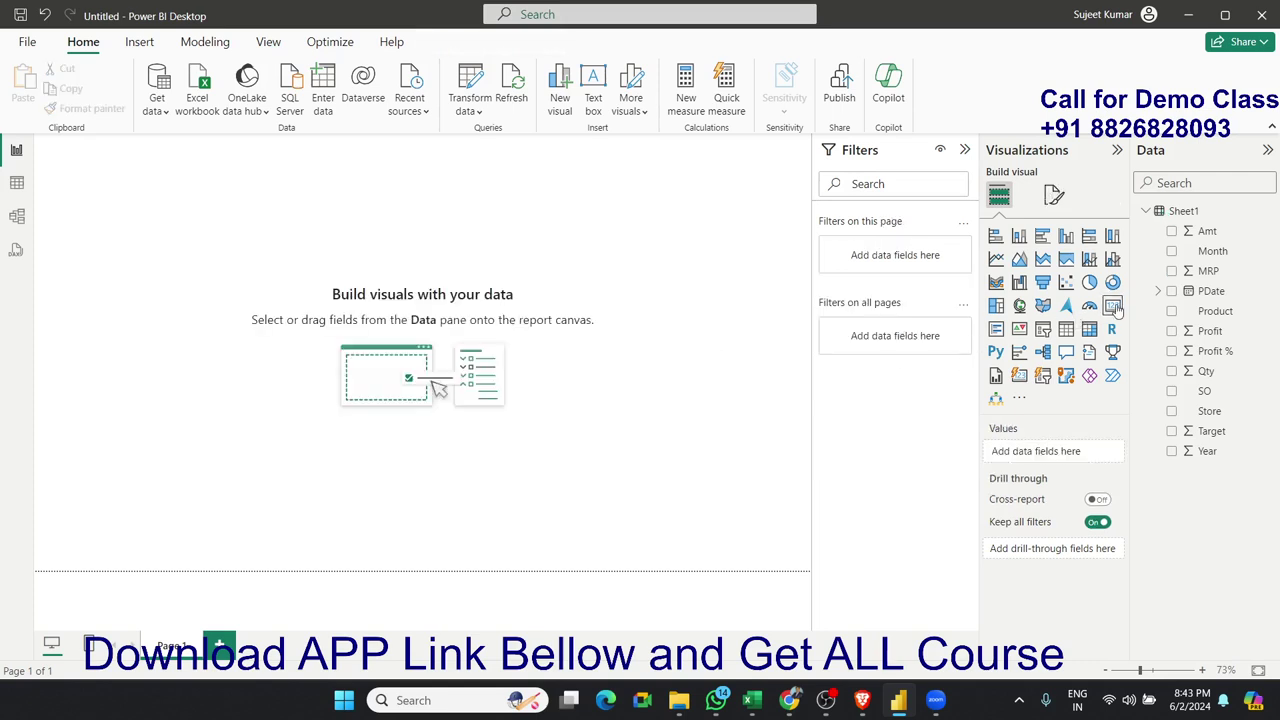
Add a card showing Average of MRP (249.12), resize it, then return to the Sheet1 table.
left_click(1112, 305)
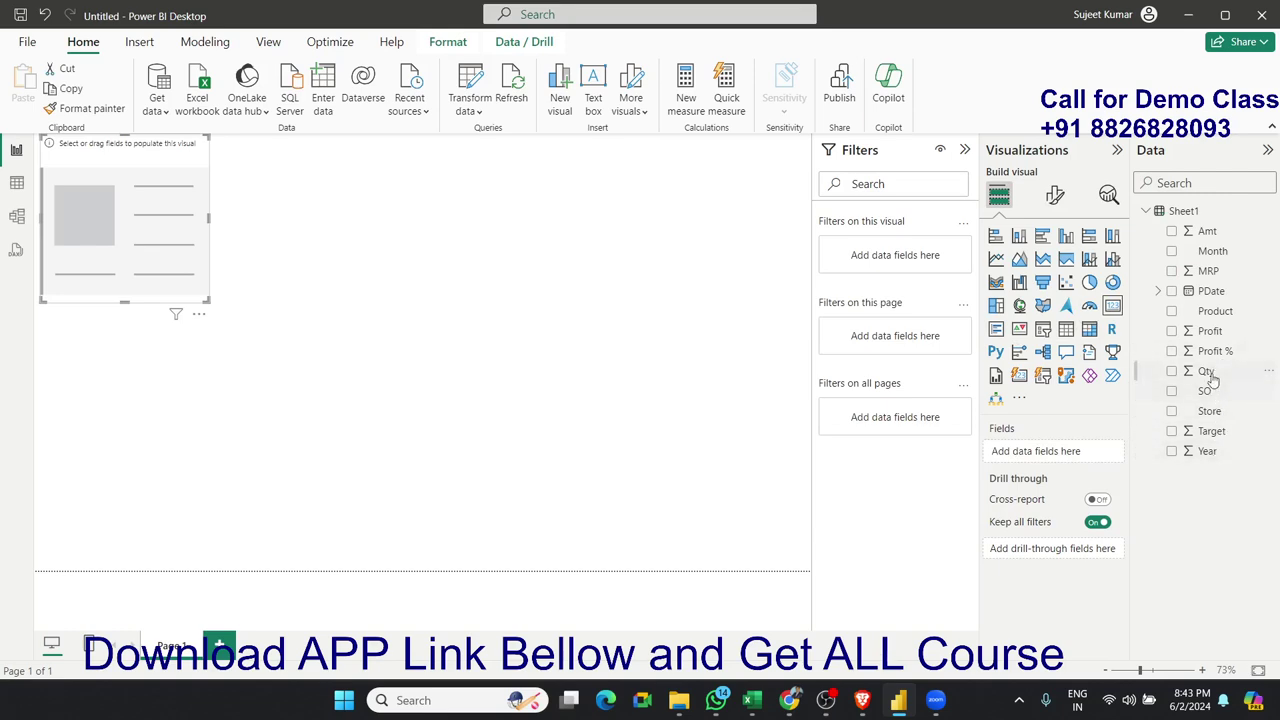
left_click_drag(1208, 271, 165, 262)
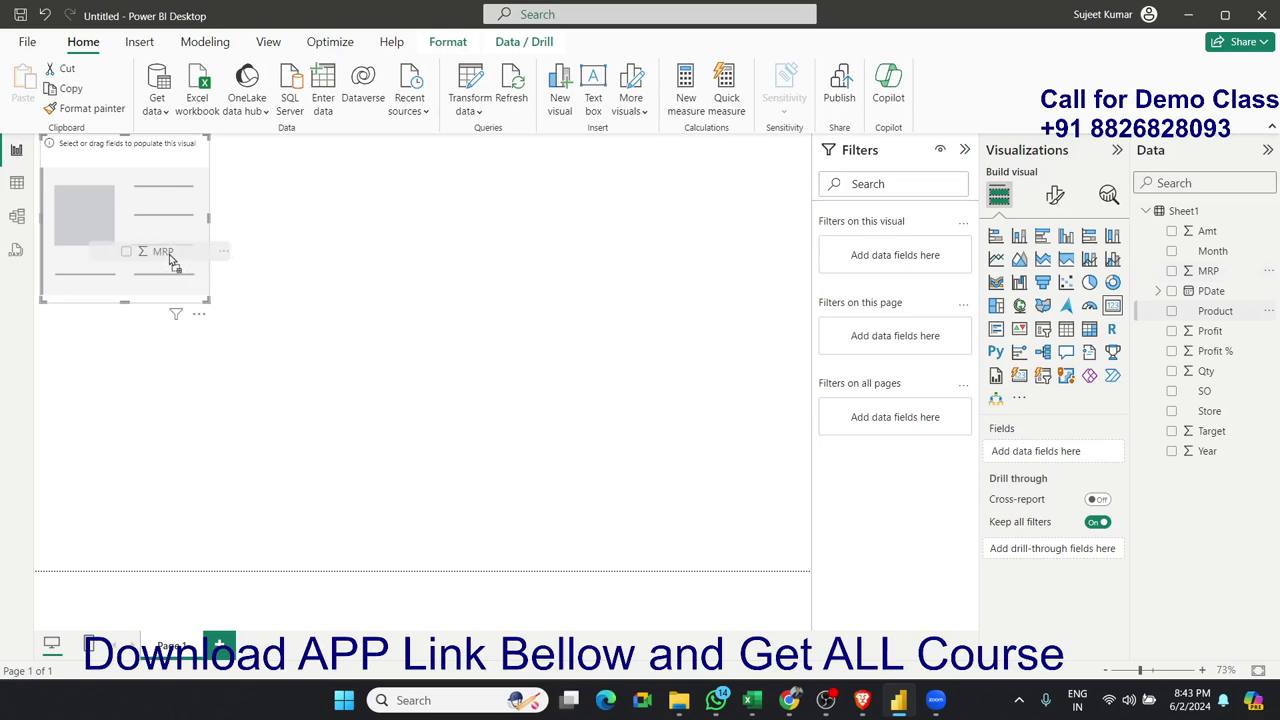
mouse_move(206, 299)
left_mouse_down()
mouse_move(200, 253)
mouse_move(368, 269)
left_mouse_up()
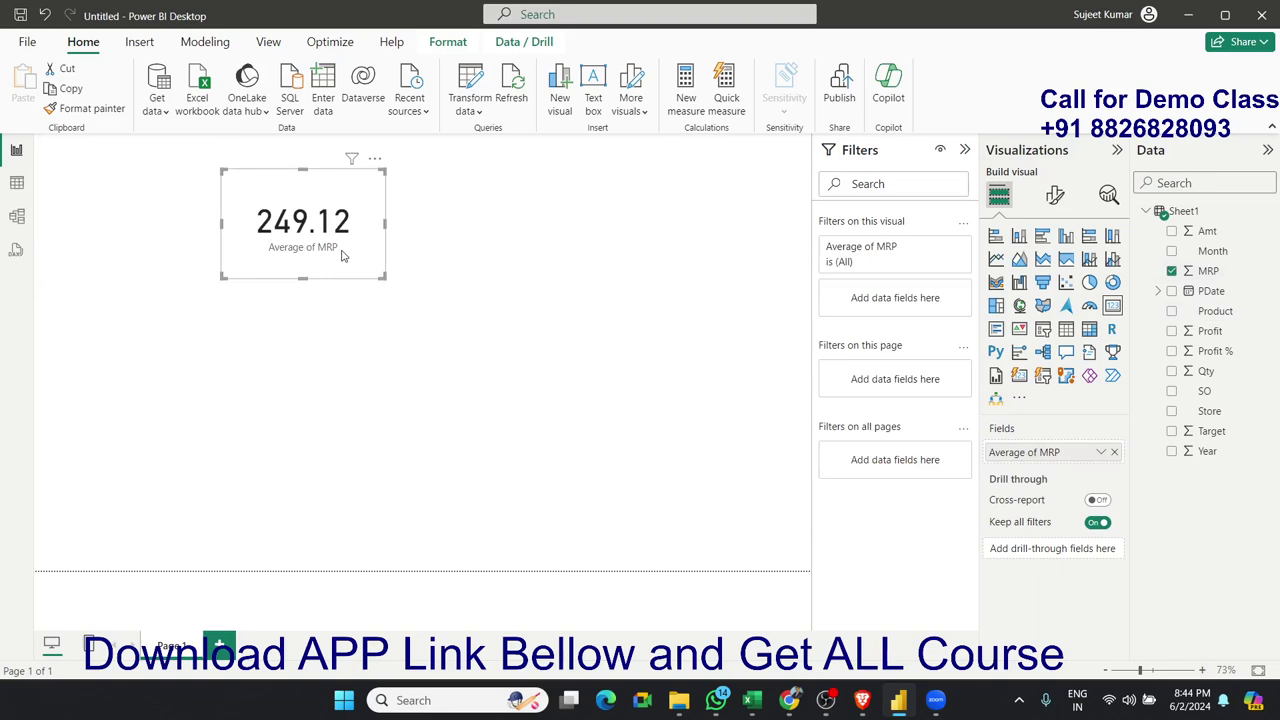
left_click(17, 185)
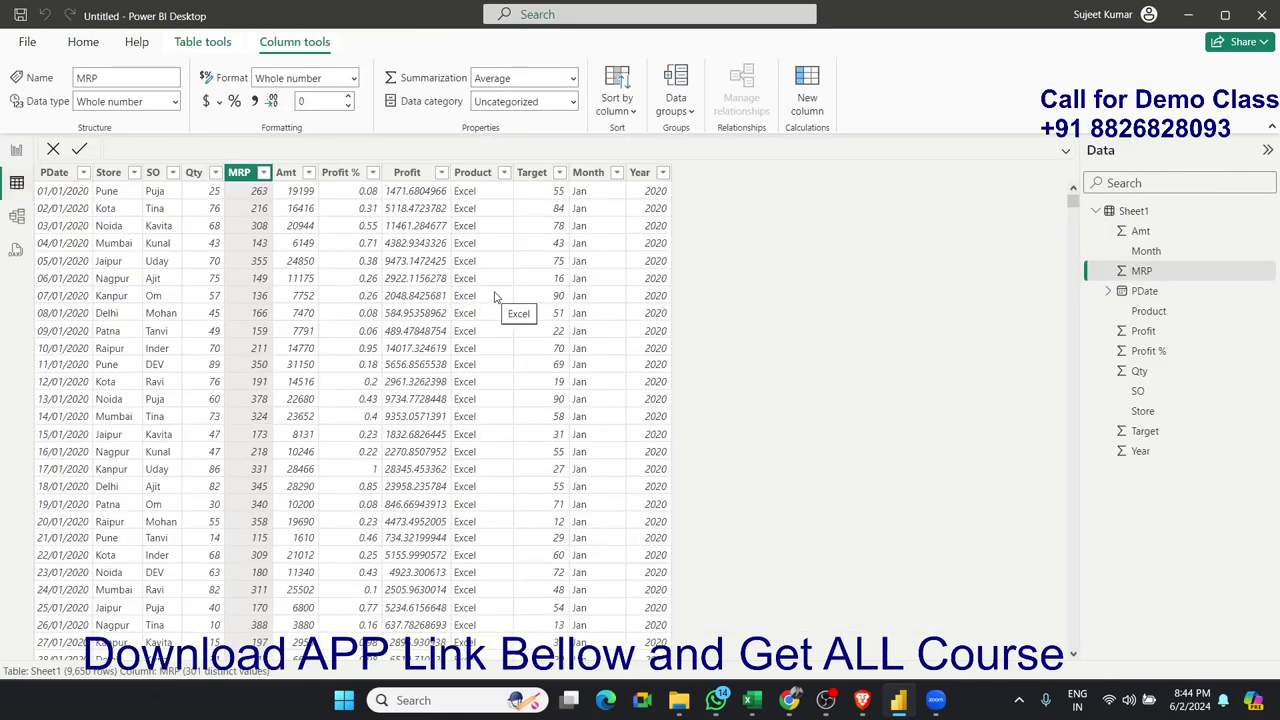
left_click(306, 284)
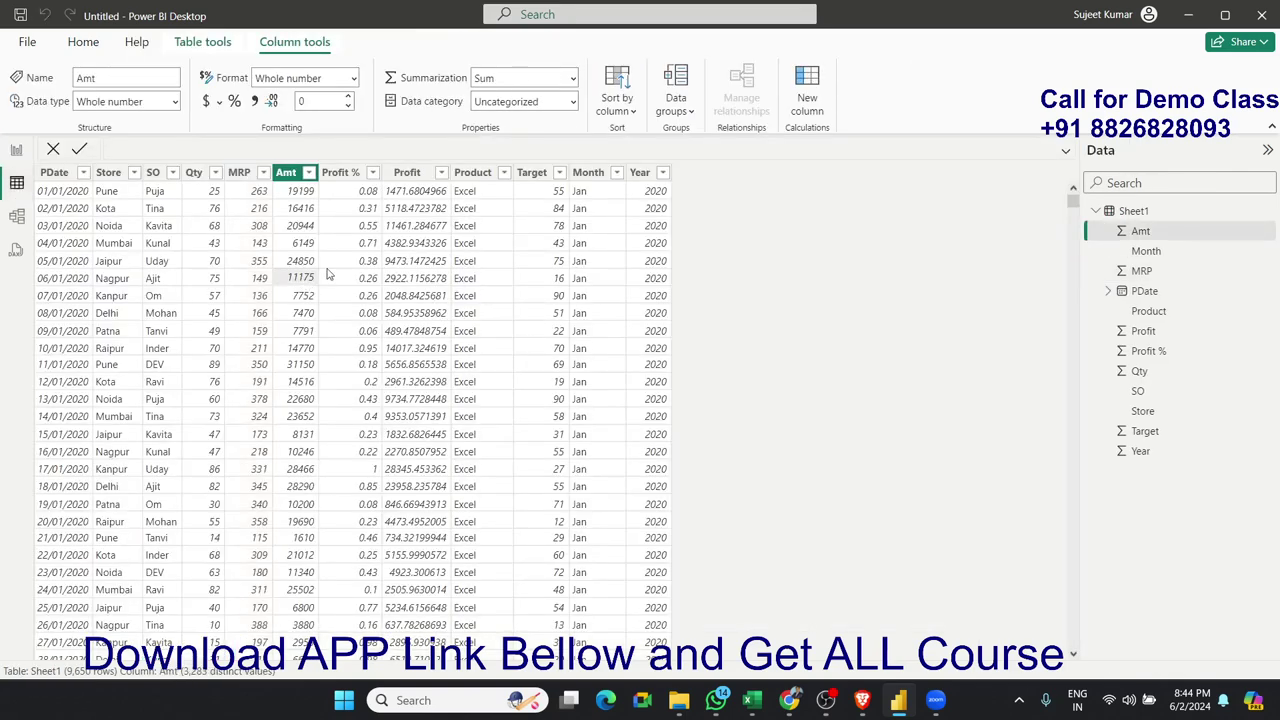
Format the Profit % column as a percentage and set the Profit column to 0 decimal places.
left_click(340, 172)
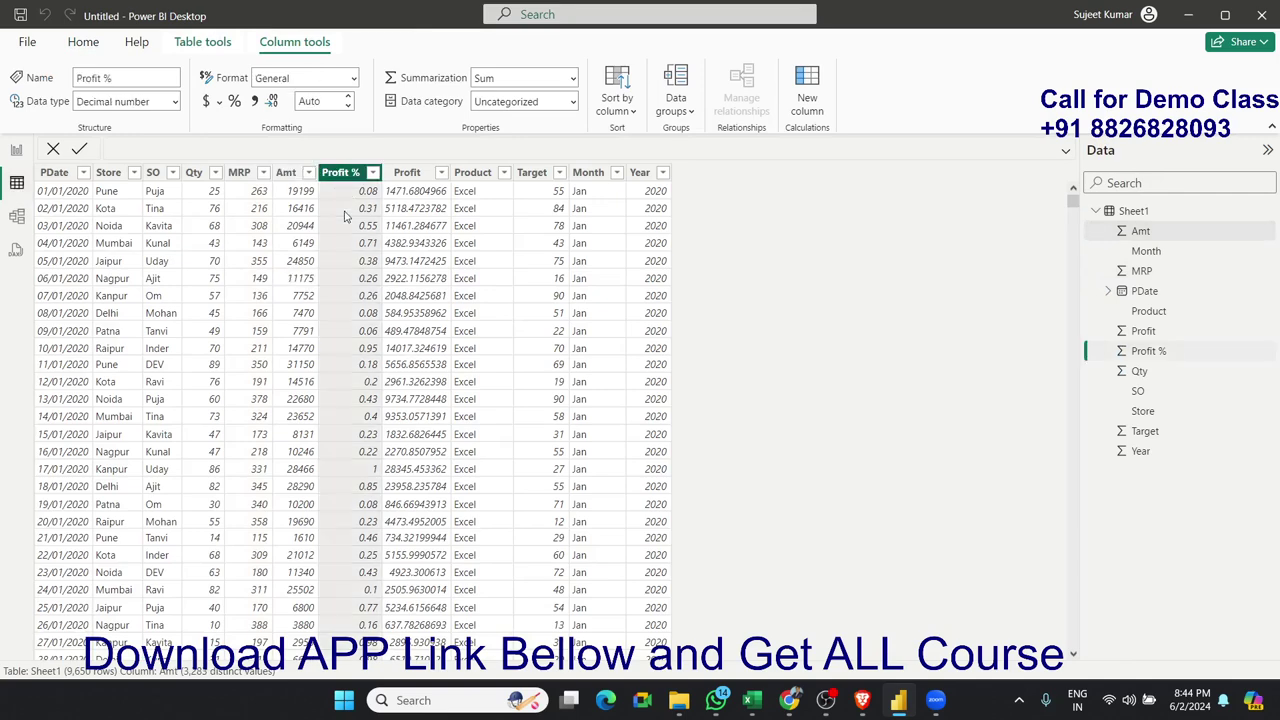
left_click(234, 101)
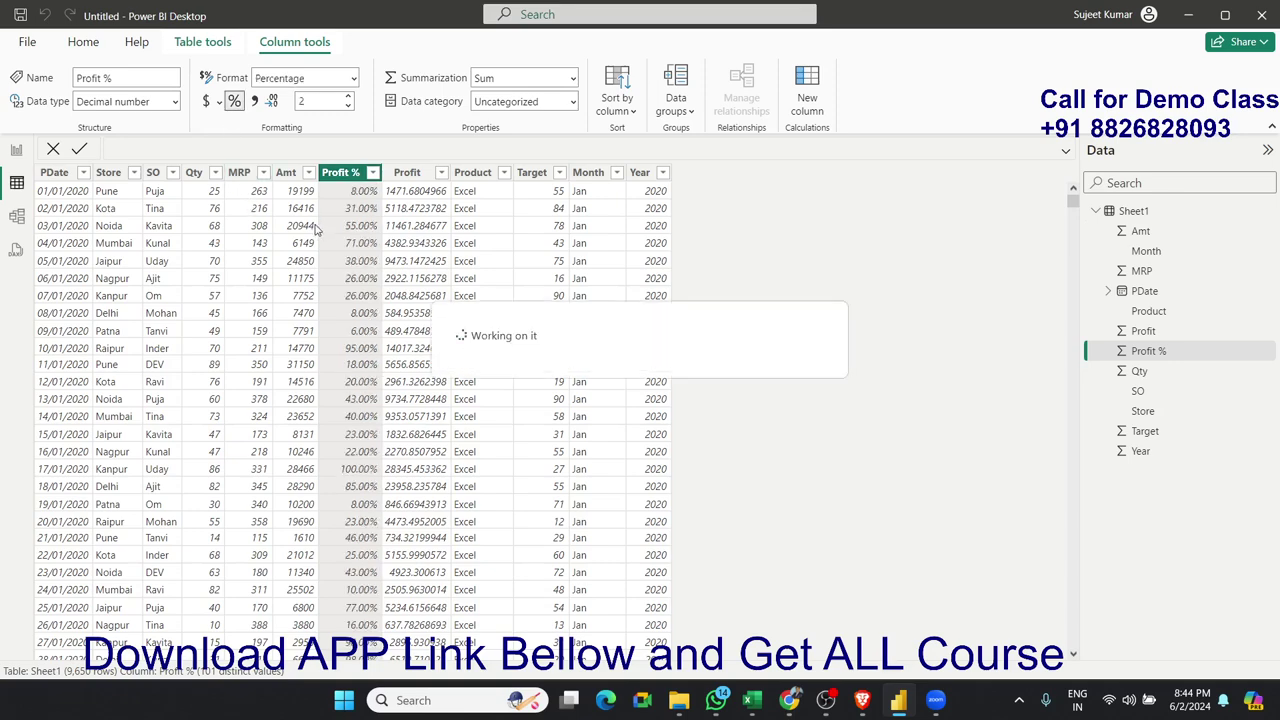
left_click(424, 174)
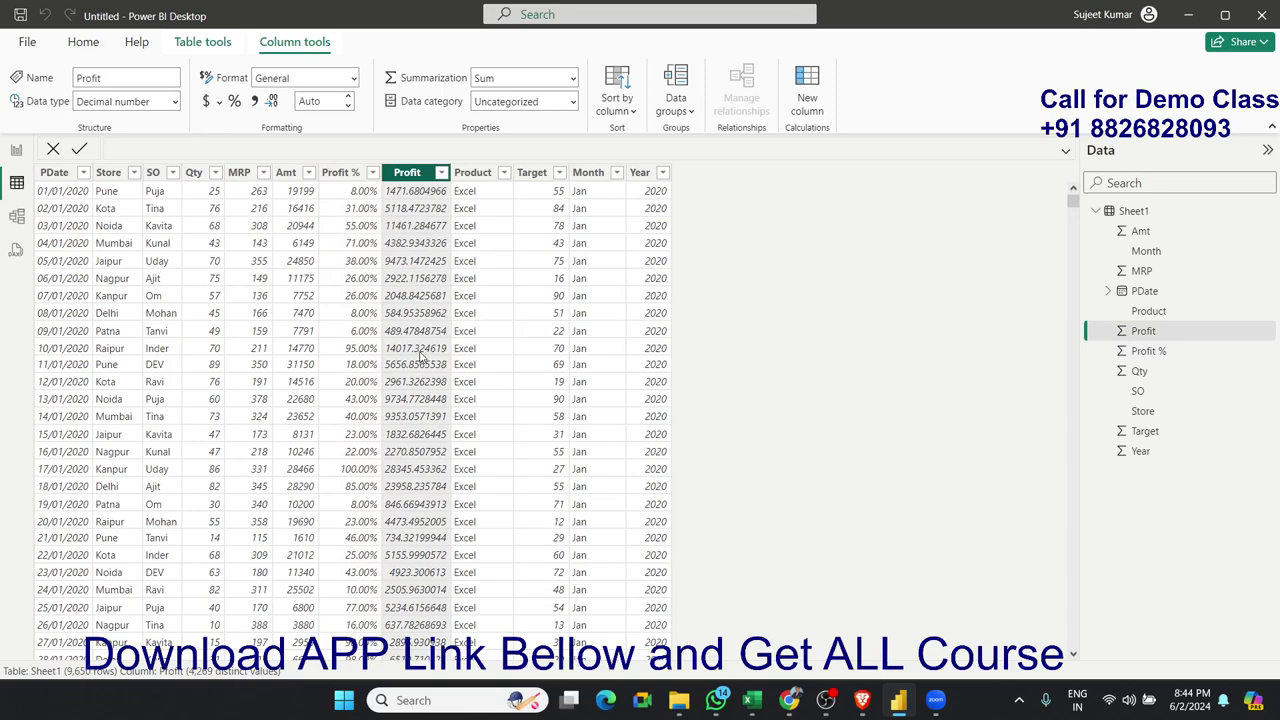
left_click(322, 103)
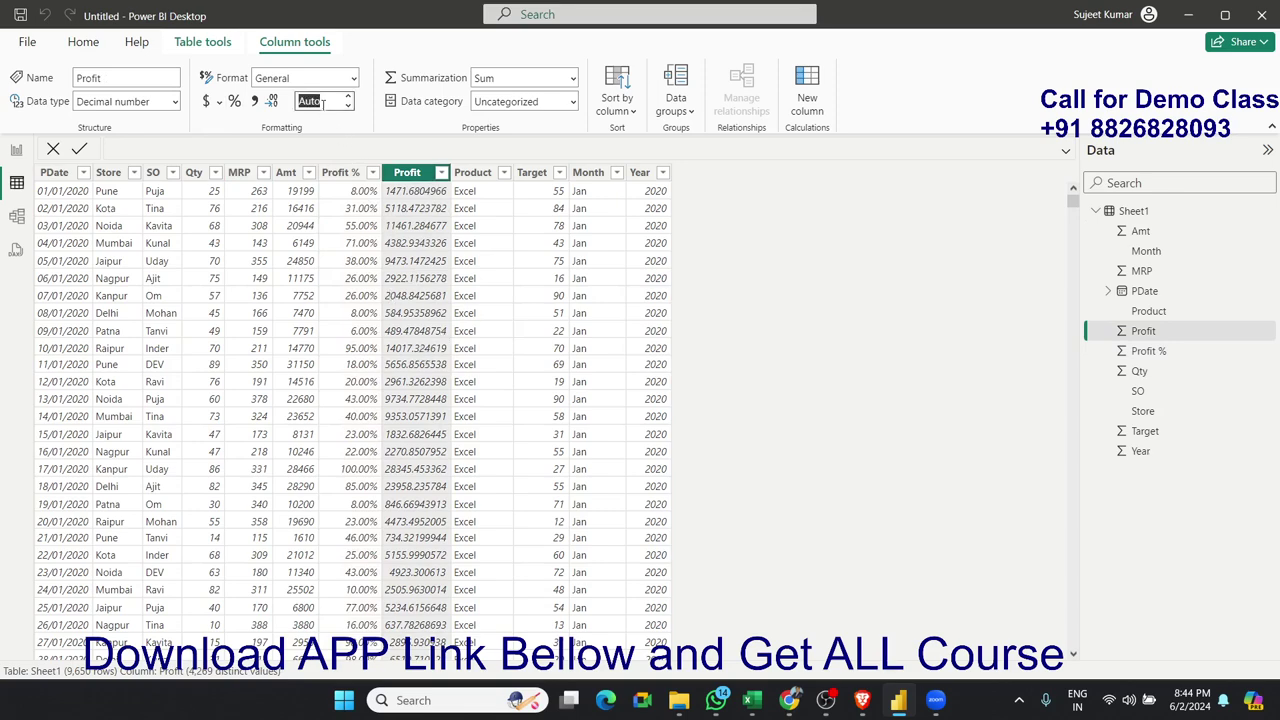
left_click(322, 103)
type("0")
key("Return")
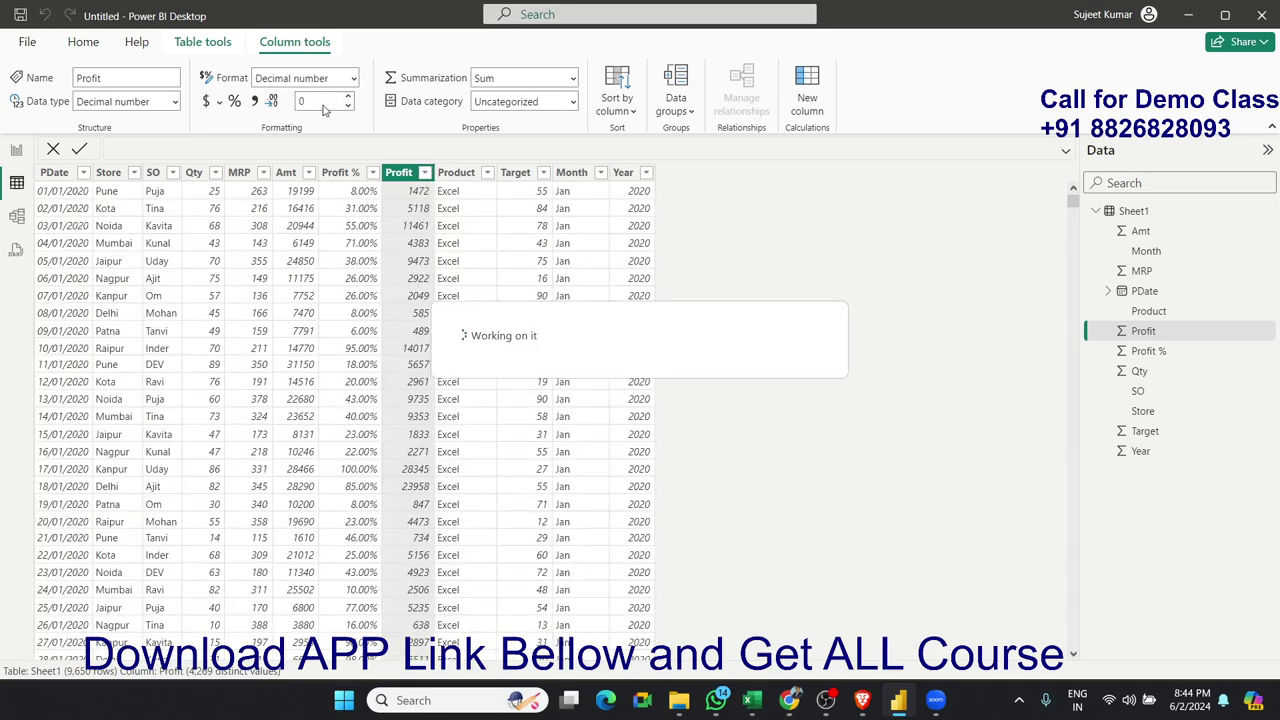
left_click(455, 176)
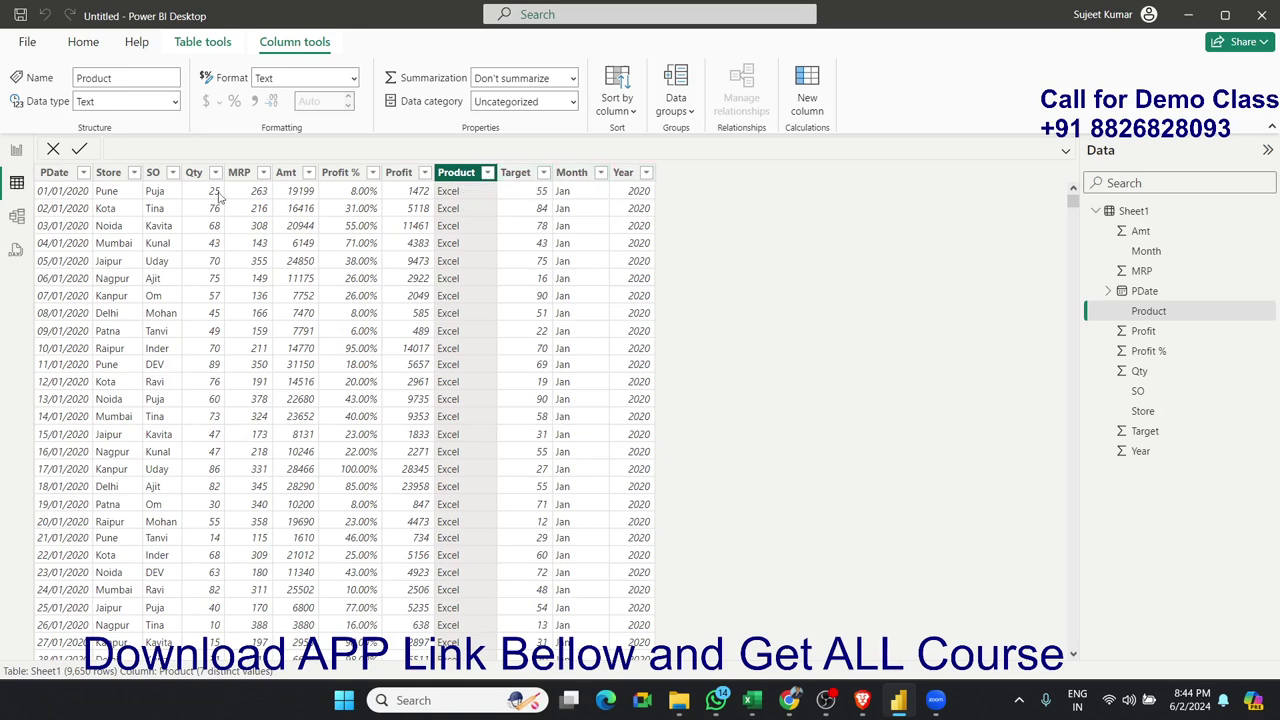
Set the Store column's data category to City in Column tools.
left_click(110, 173)
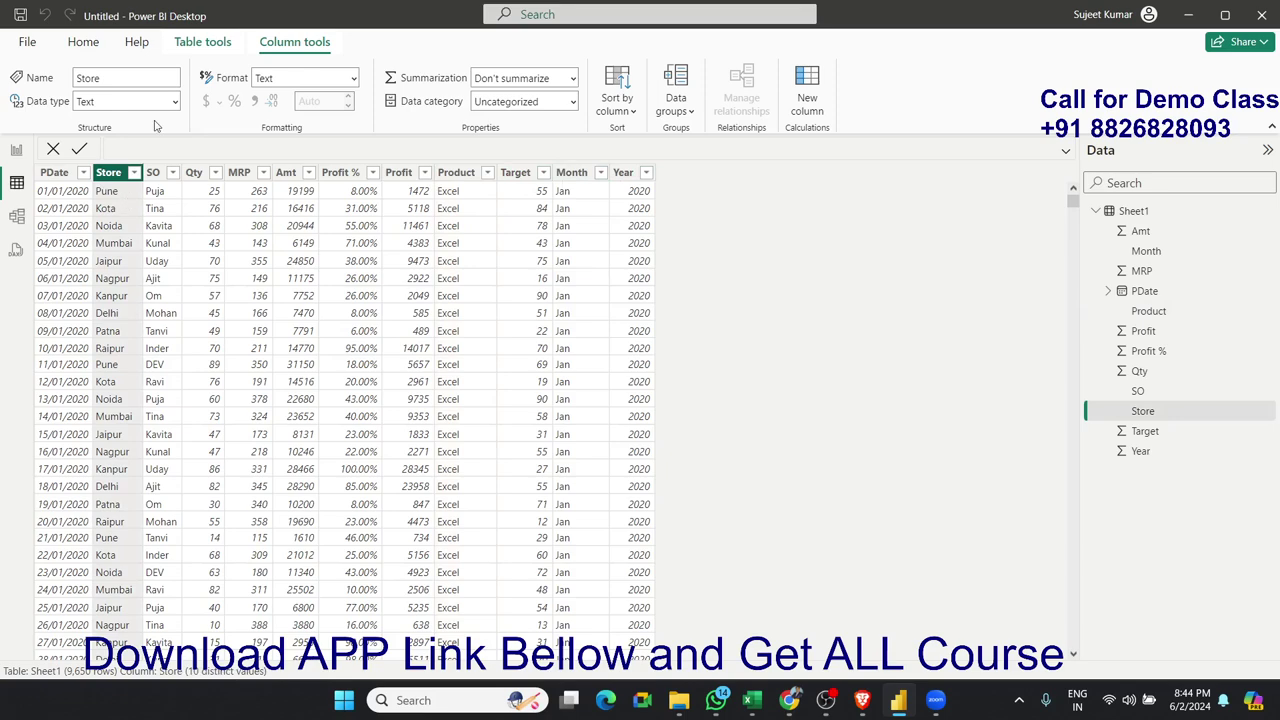
left_click(573, 103)
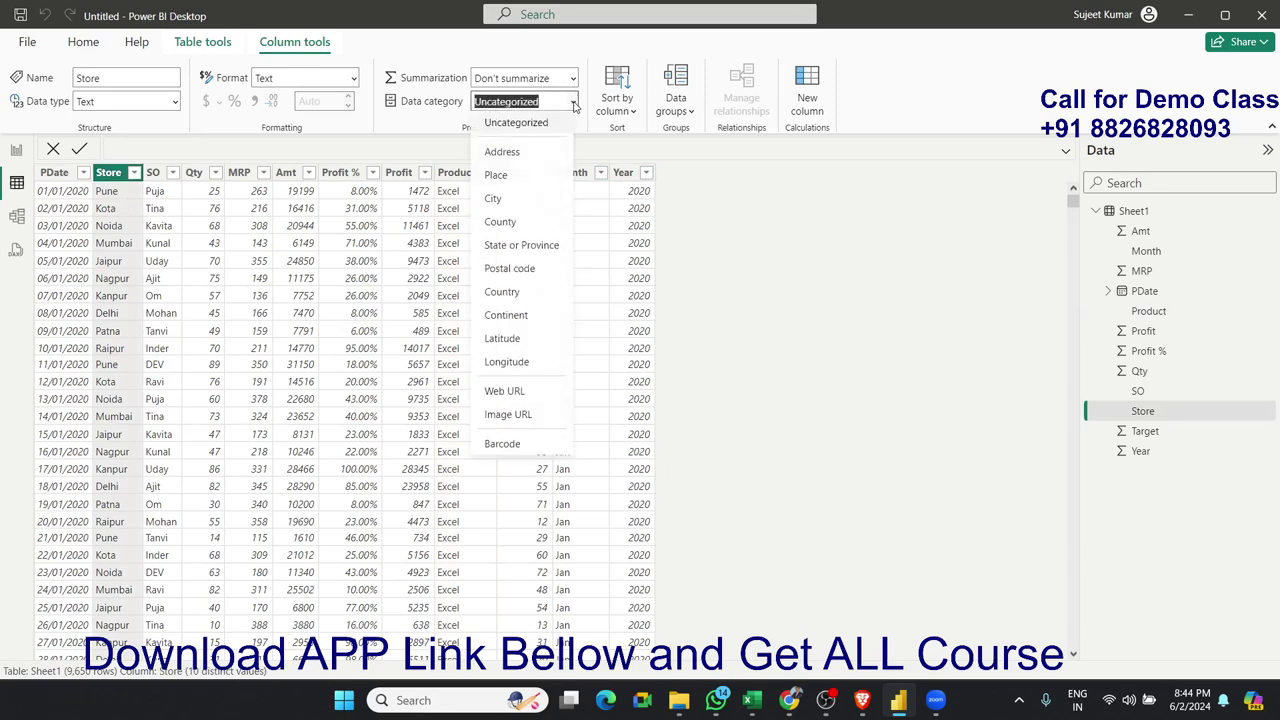
left_click(517, 201)
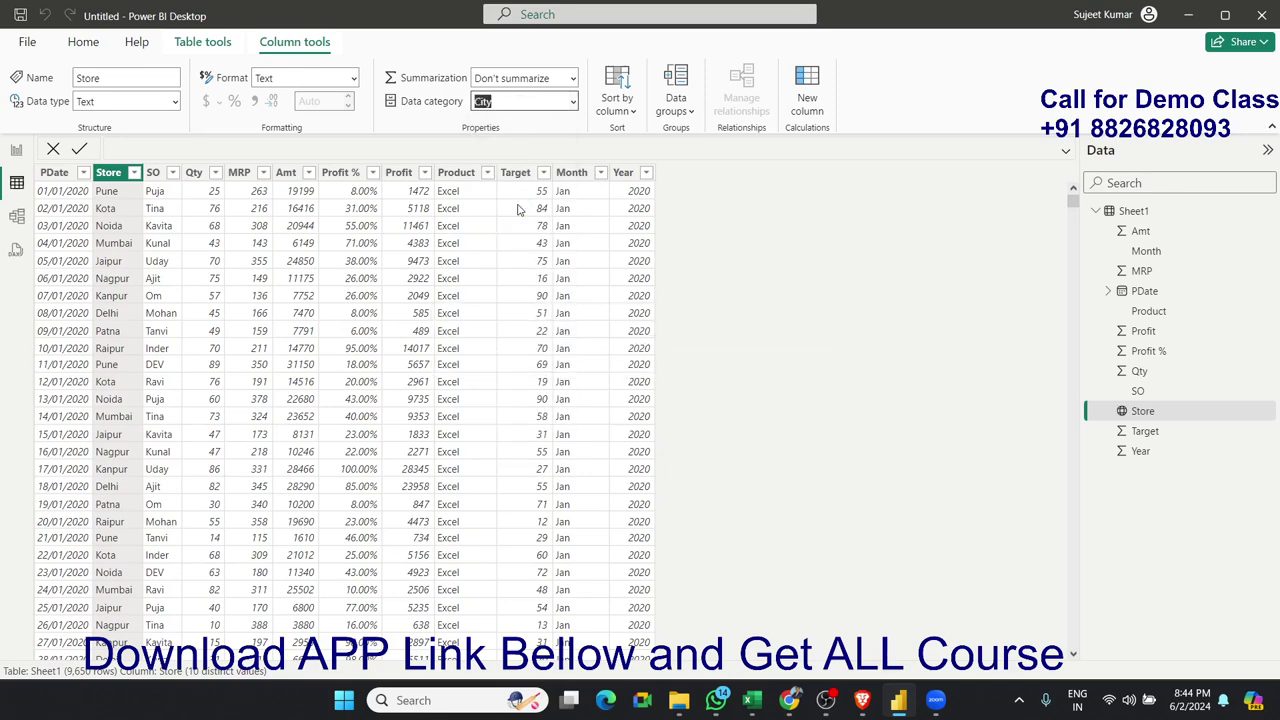
left_click(191, 259)
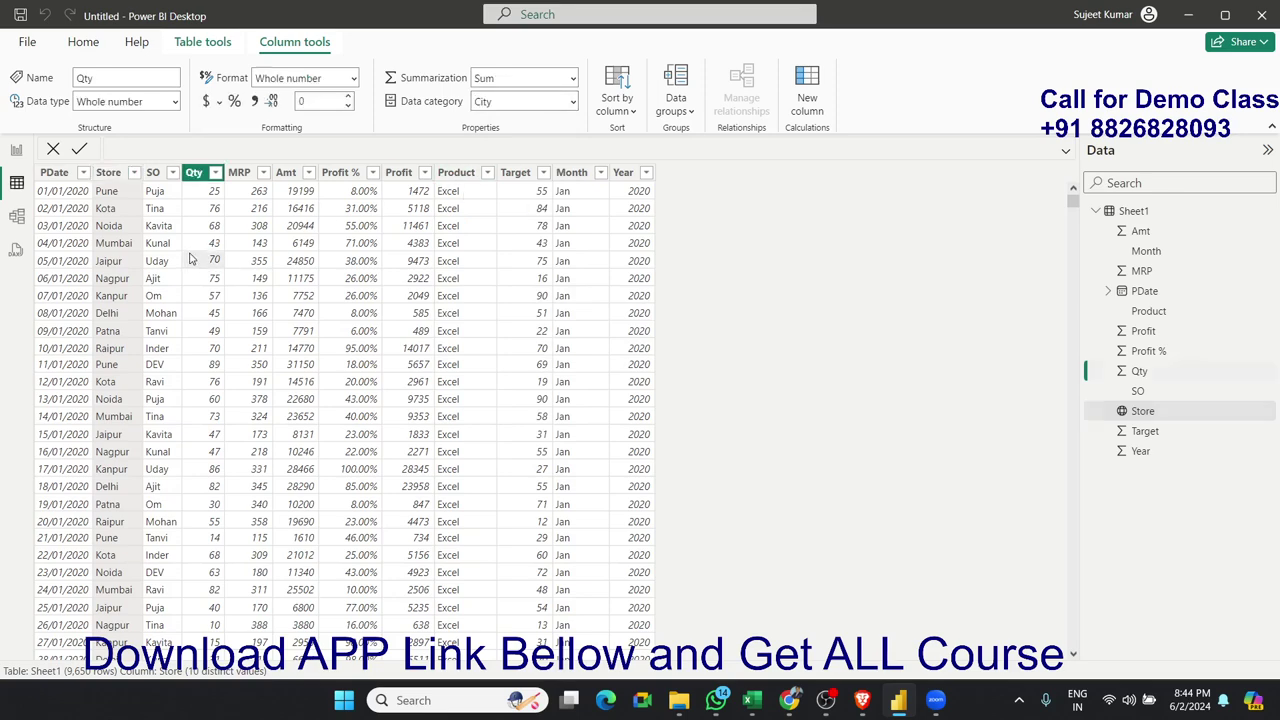
right_click(292, 175)
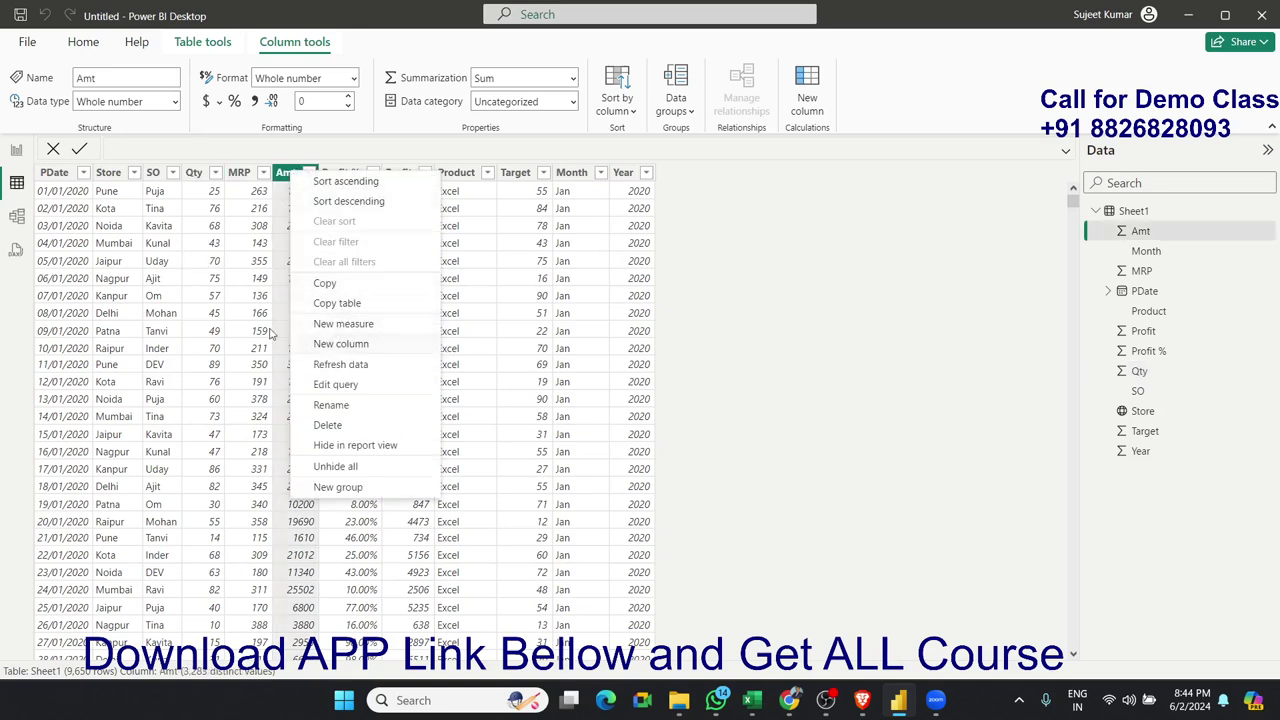
left_click(204, 313)
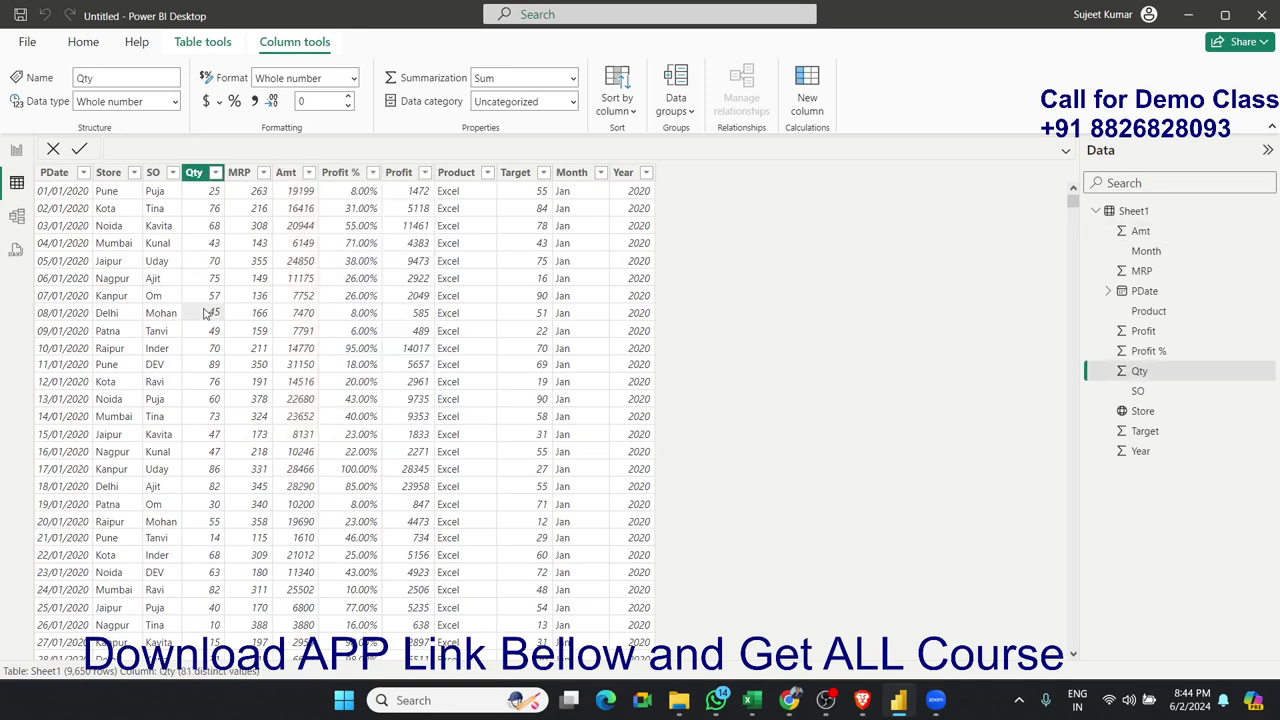
left_click(57, 174)
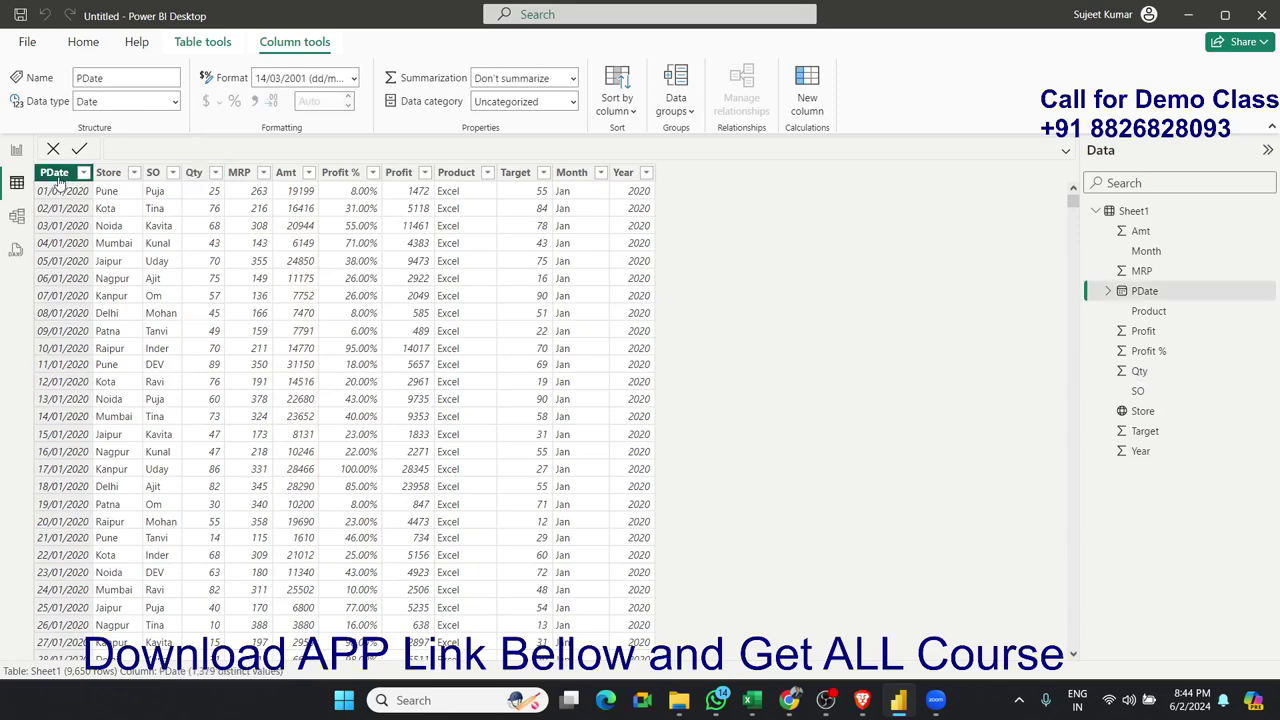
left_click(182, 246)
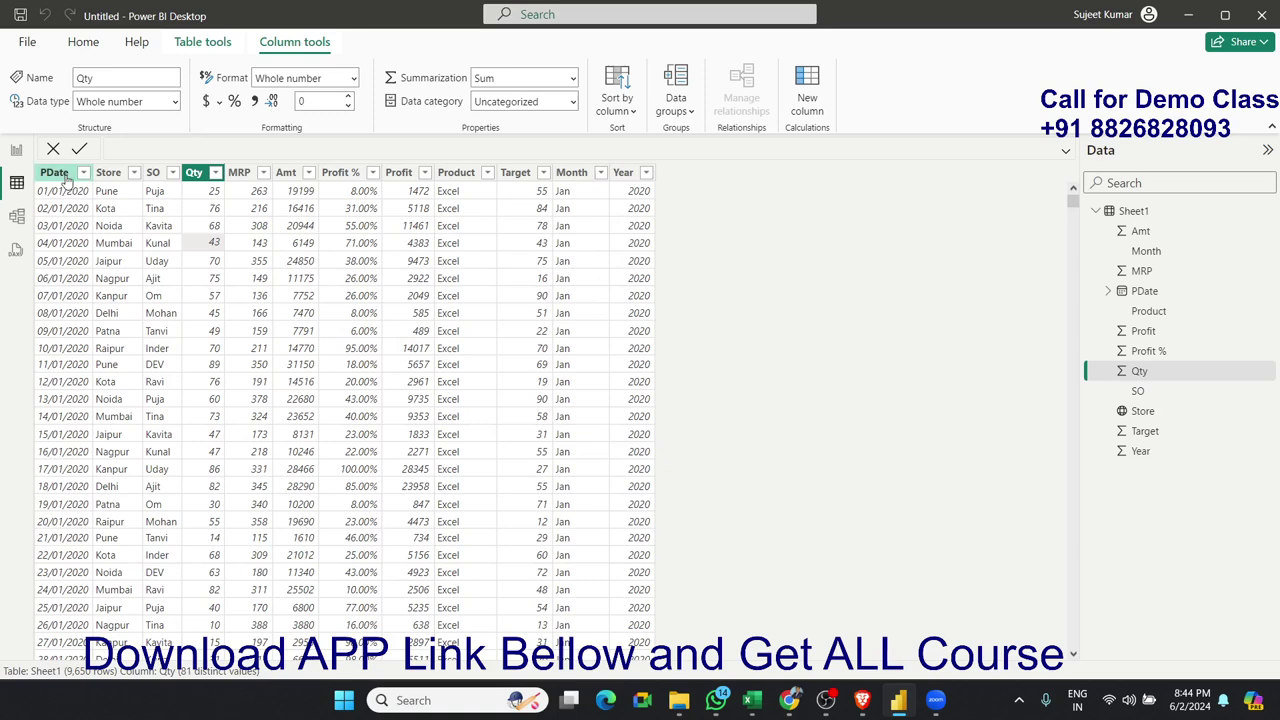
left_click(60, 174)
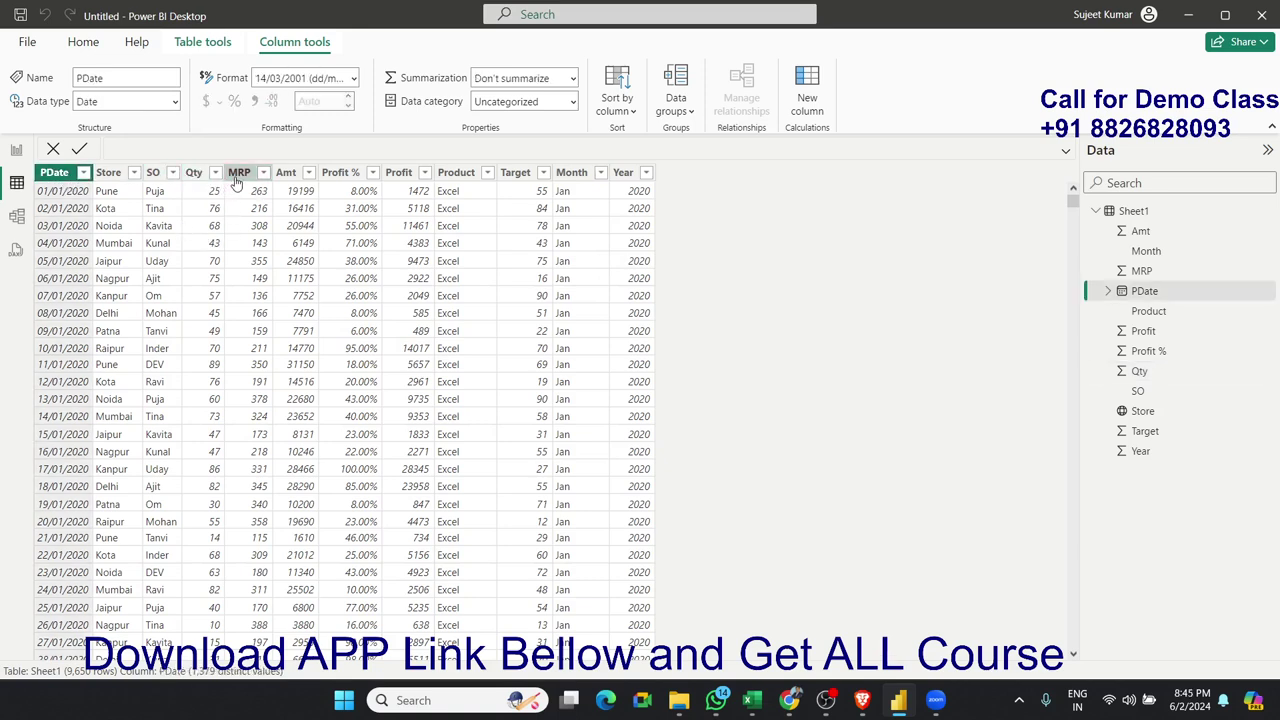
left_click(237, 178)
left_click(346, 180)
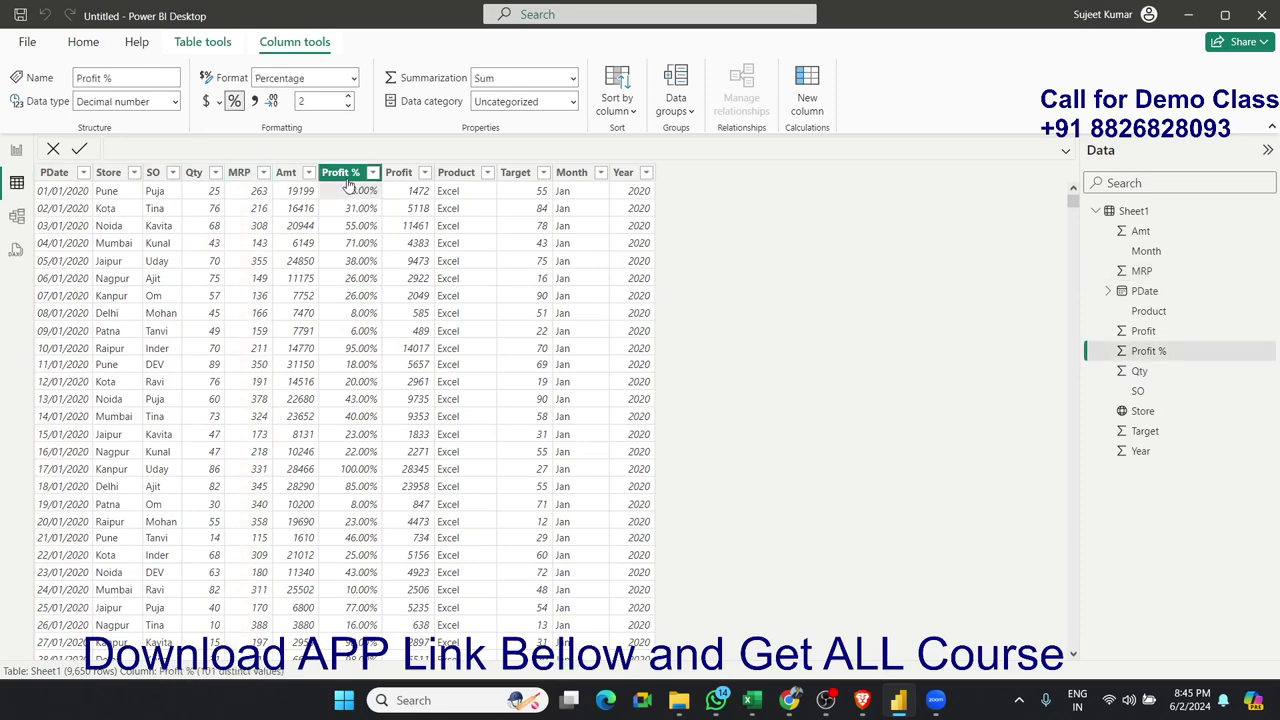
left_click(413, 180)
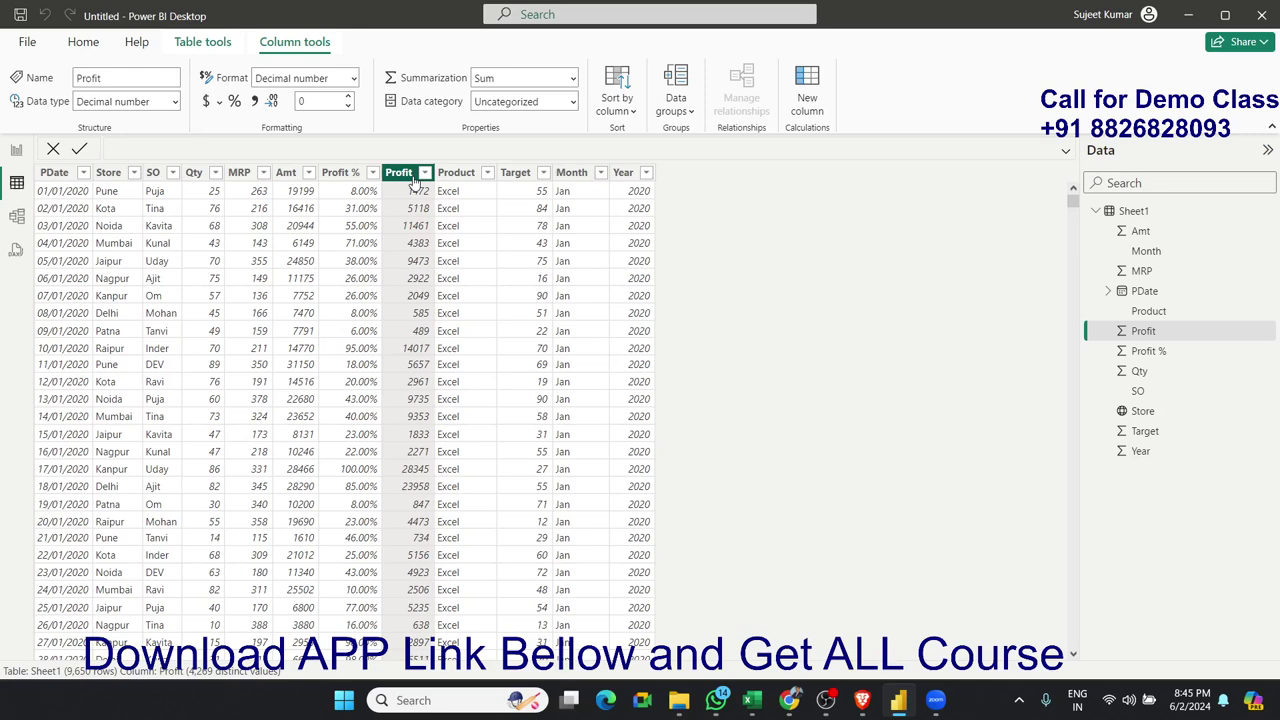
left_click(450, 296)
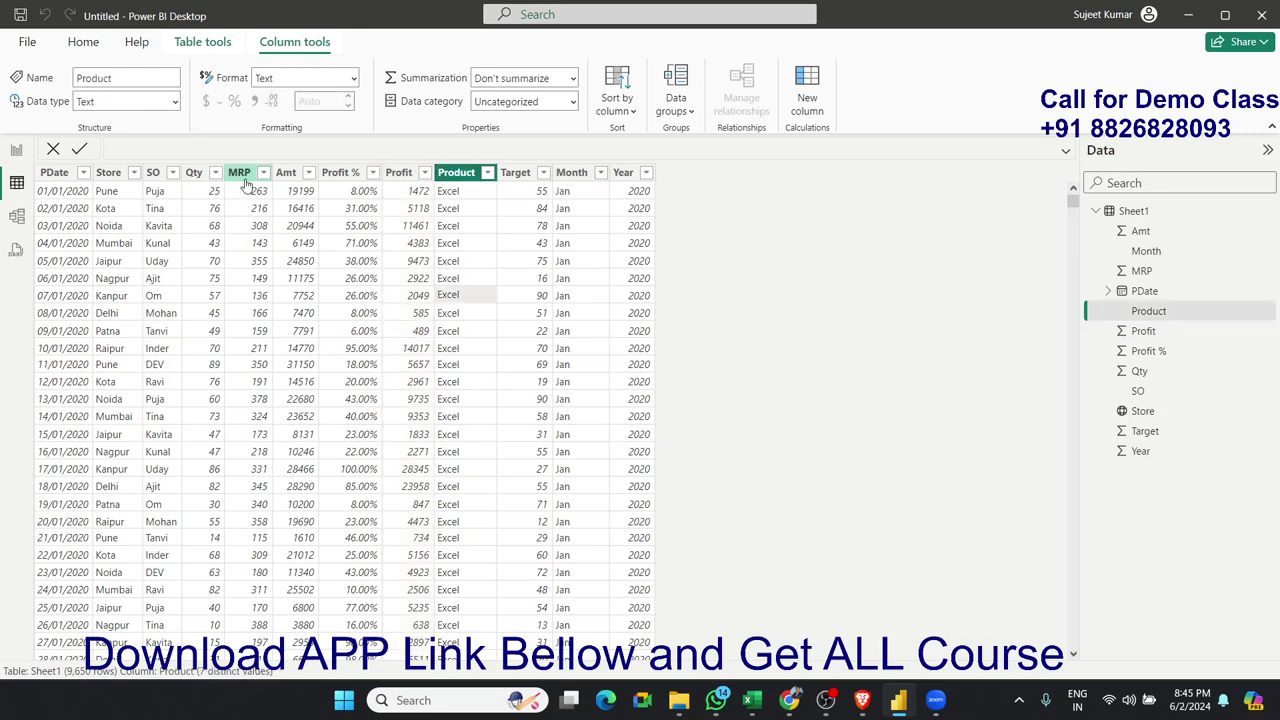
left_click(245, 178)
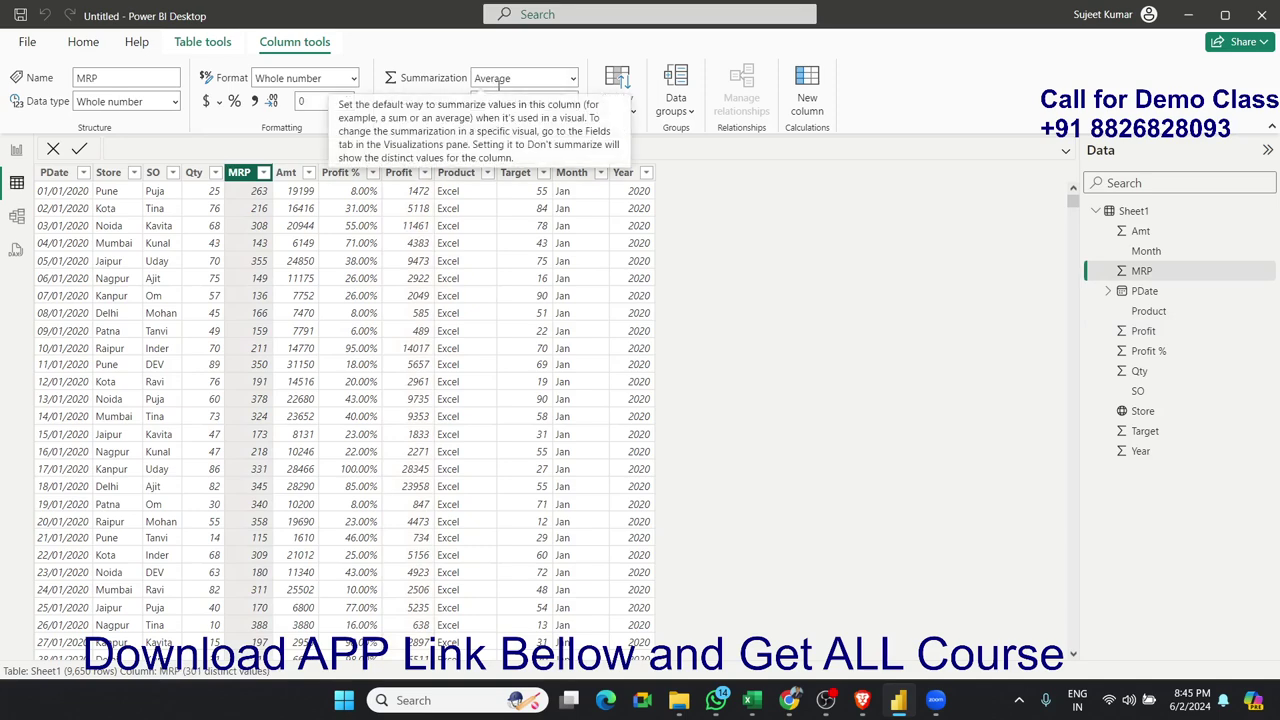
left_click(402, 249)
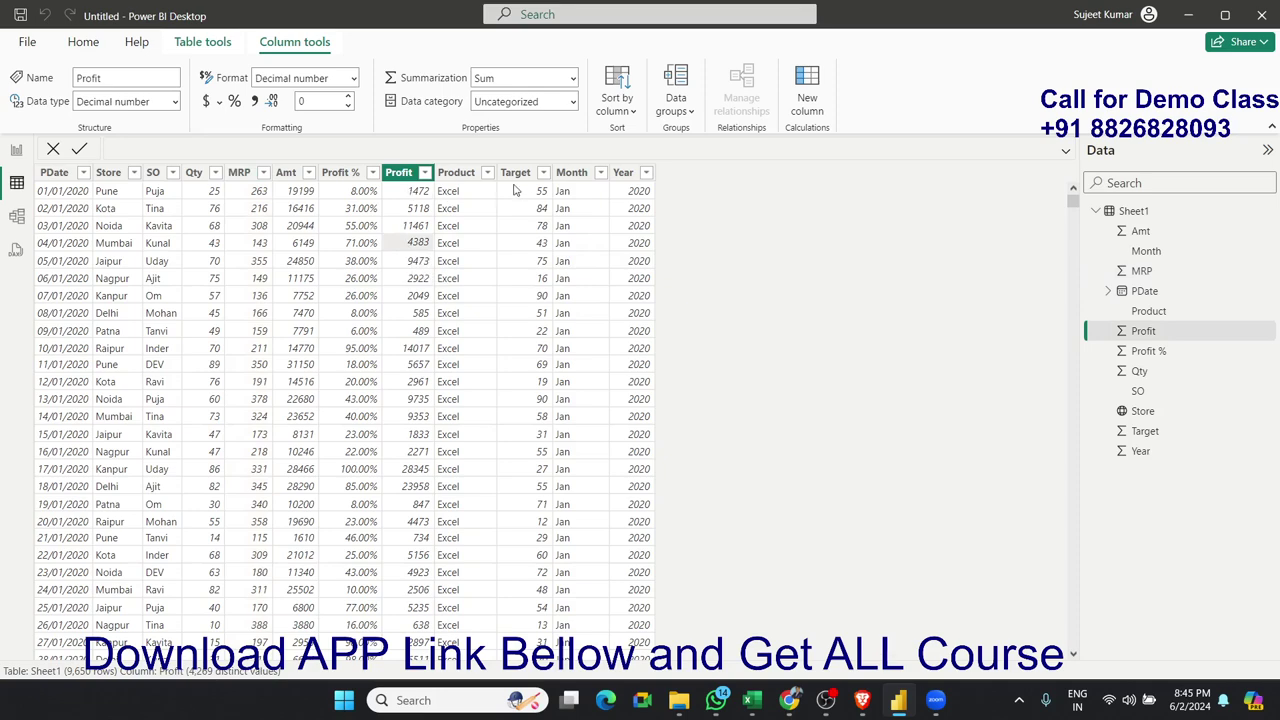
Inspect the Qty, Target and Profit columns and their values in Sheet1.
left_click(520, 183)
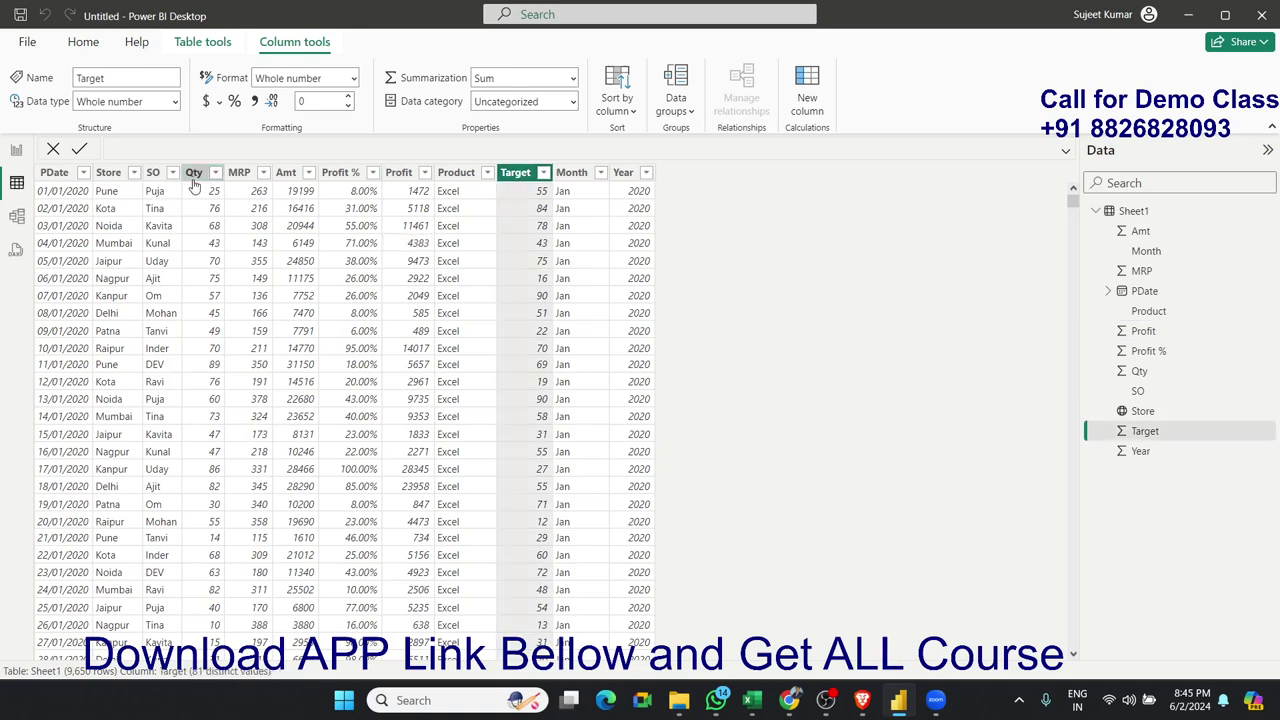
left_click(211, 184)
left_click(530, 186)
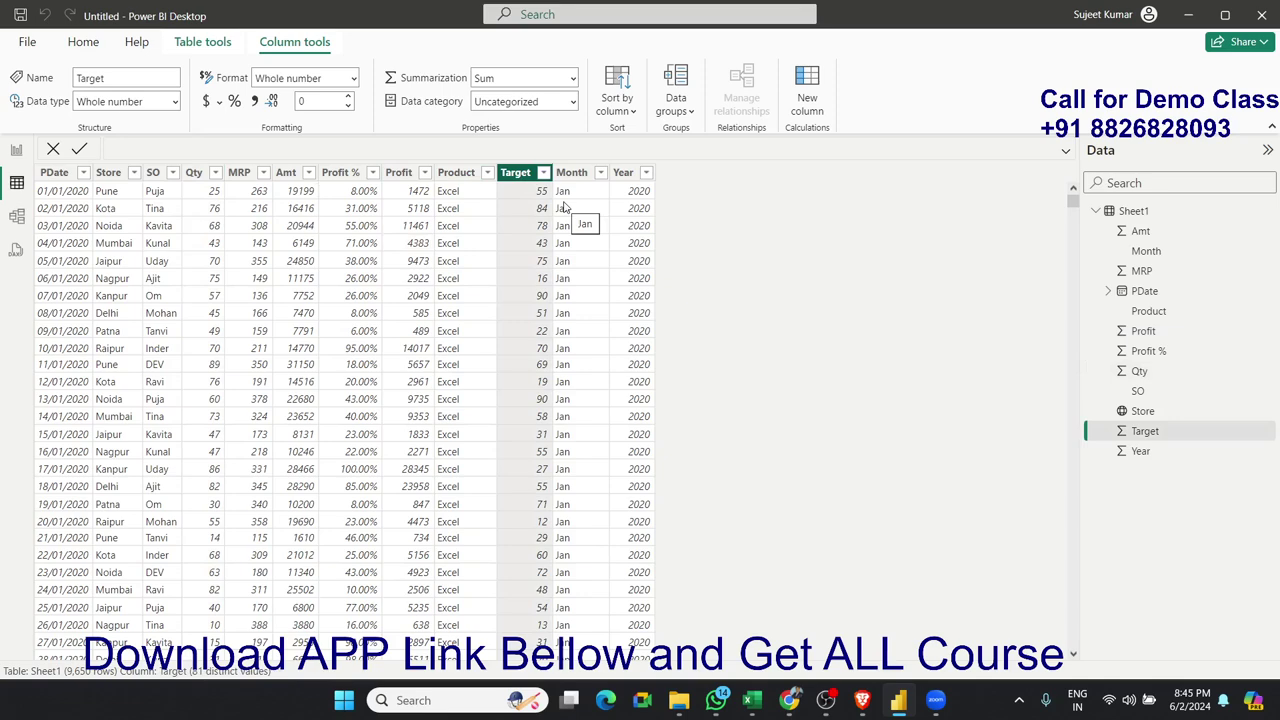
left_click(535, 196)
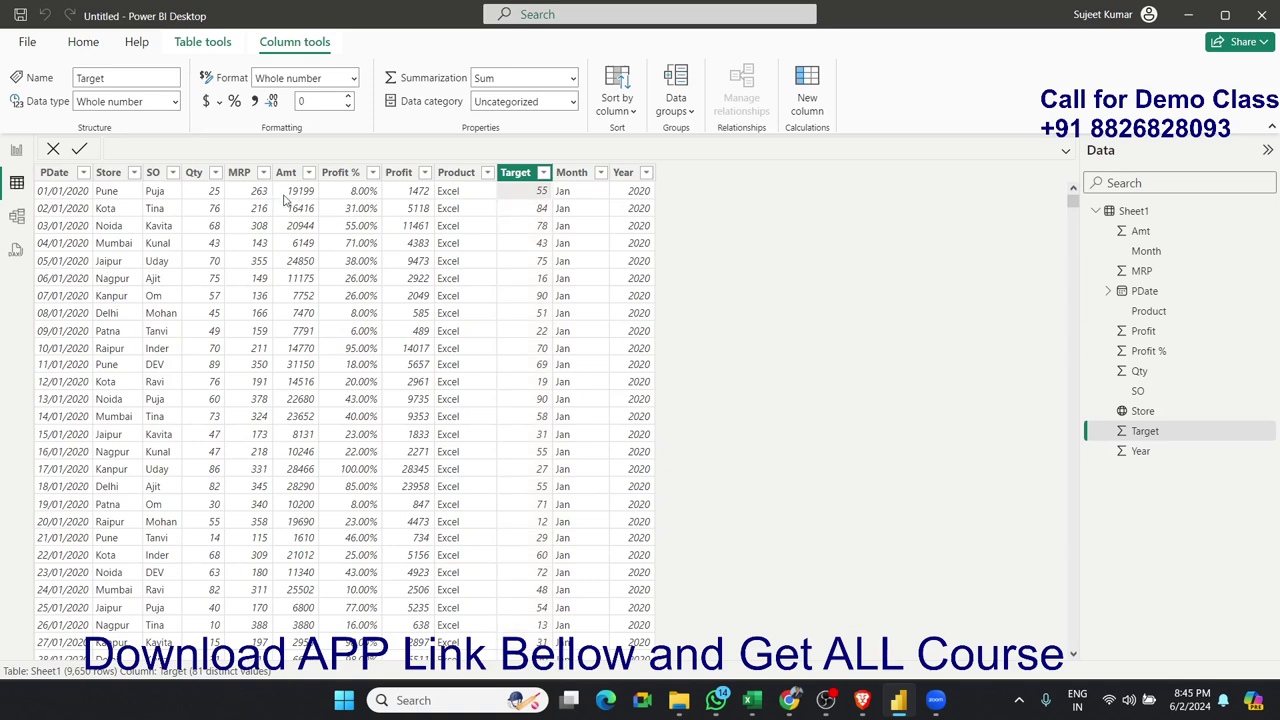
left_click(194, 172)
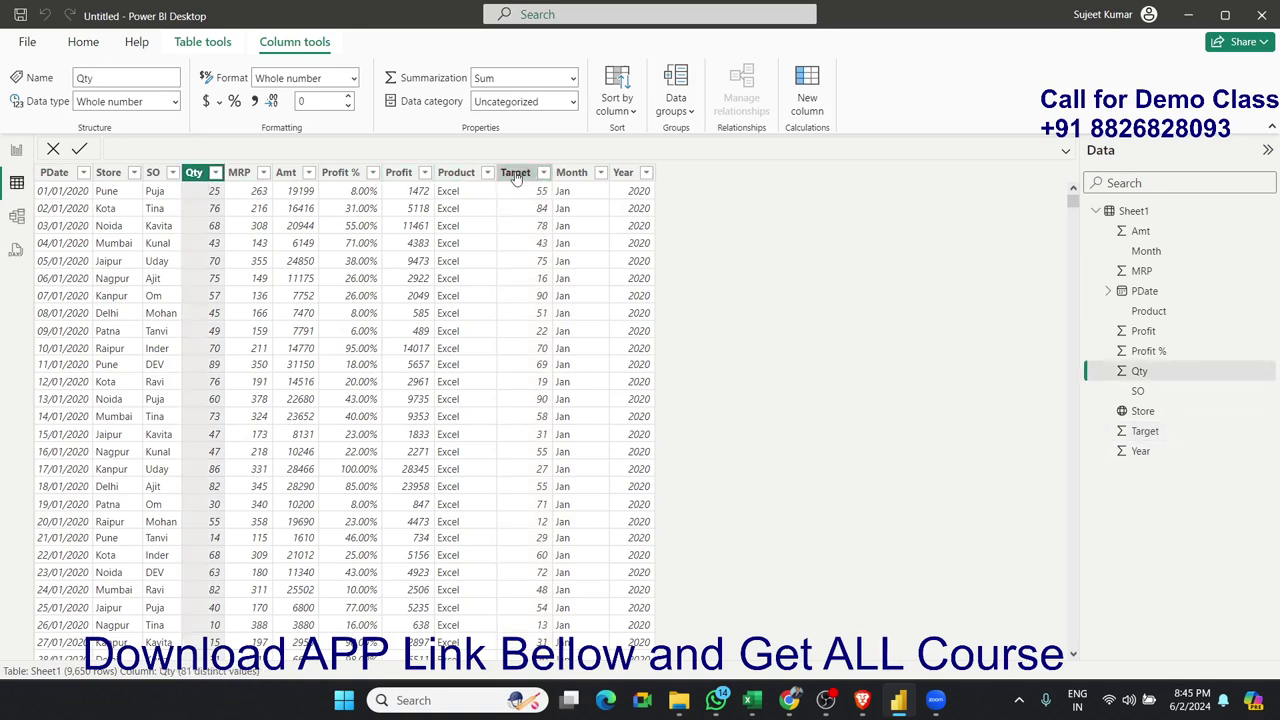
left_click(515, 174)
left_click(535, 208)
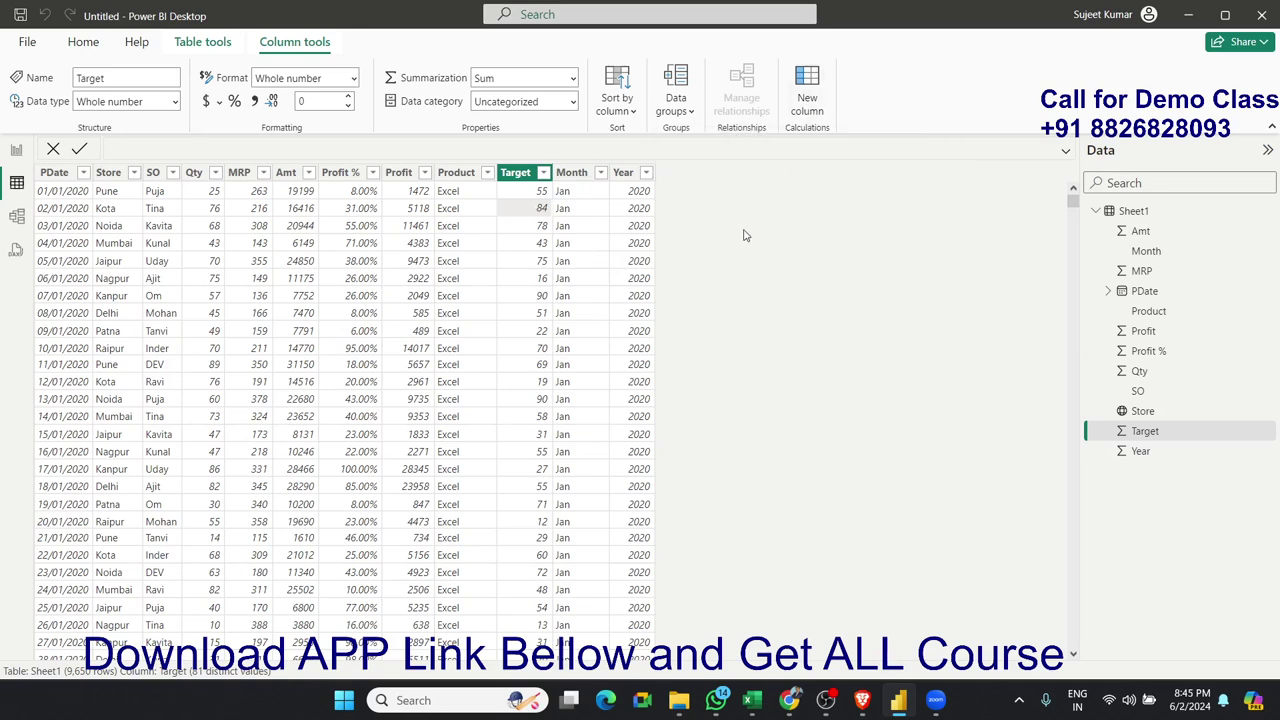
left_click(403, 295)
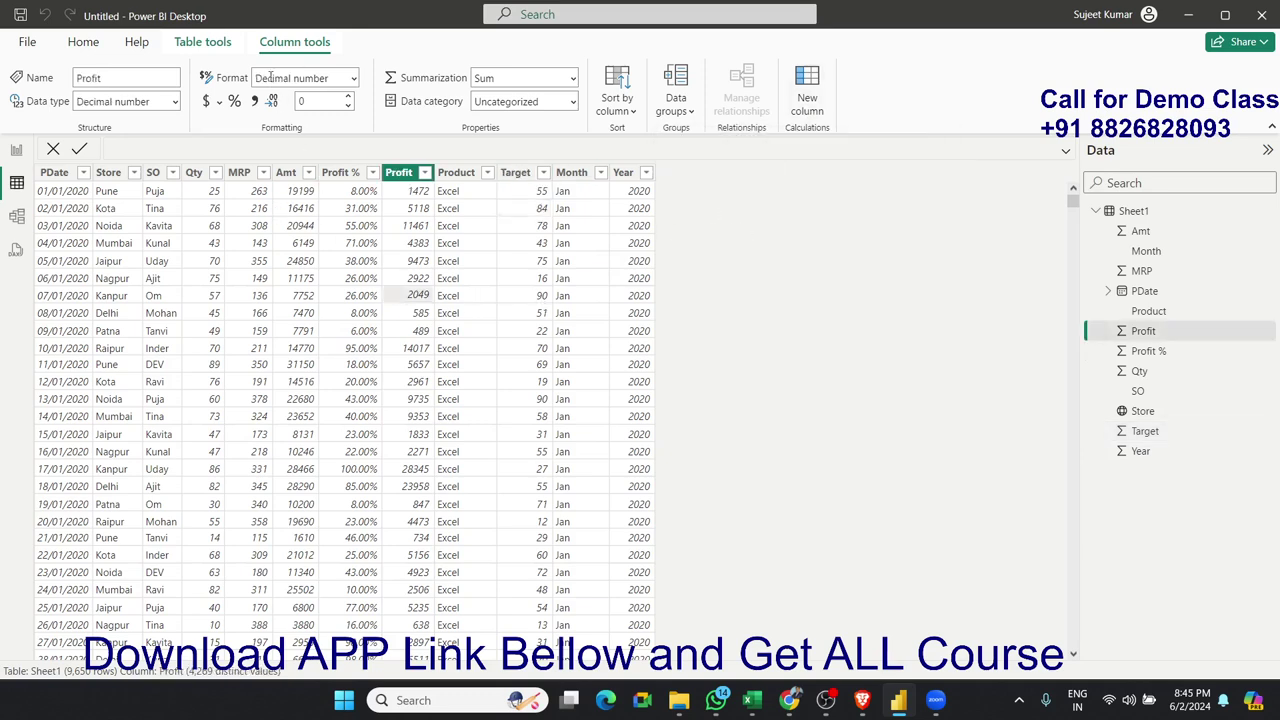
Switch between Table tools and Column tools, then create a new calculated column.
left_click(203, 42)
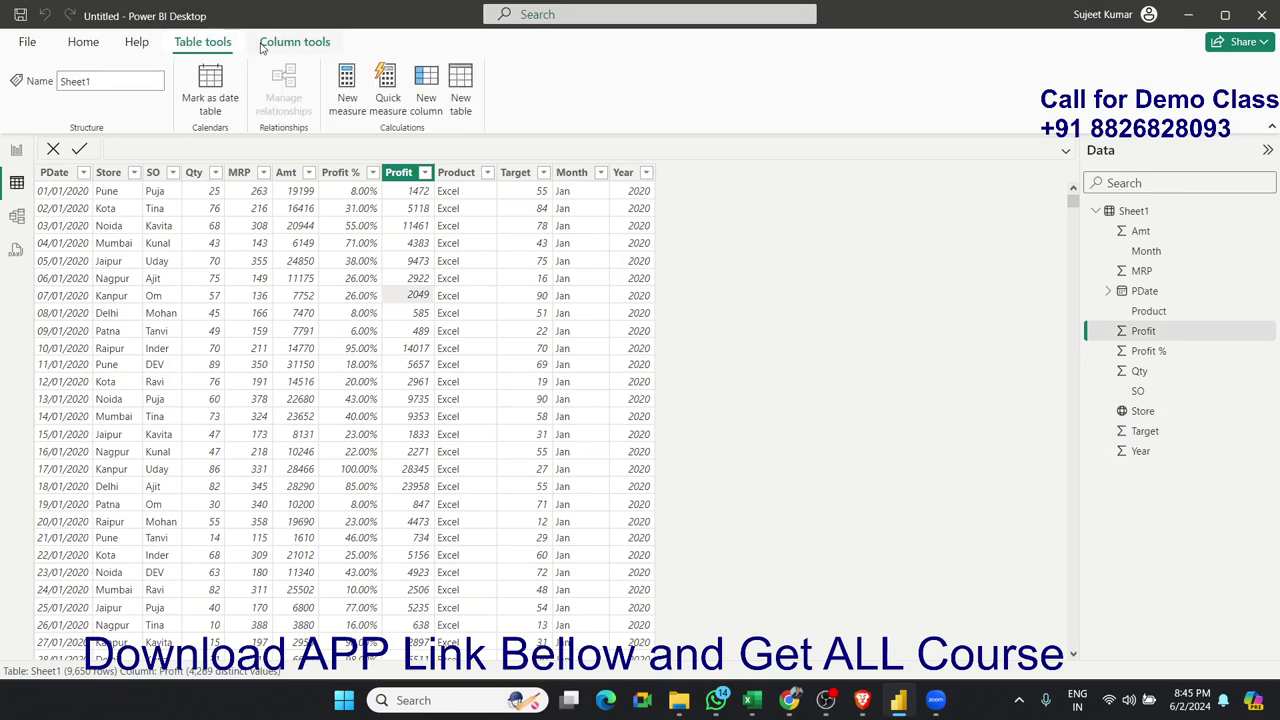
left_click(290, 42)
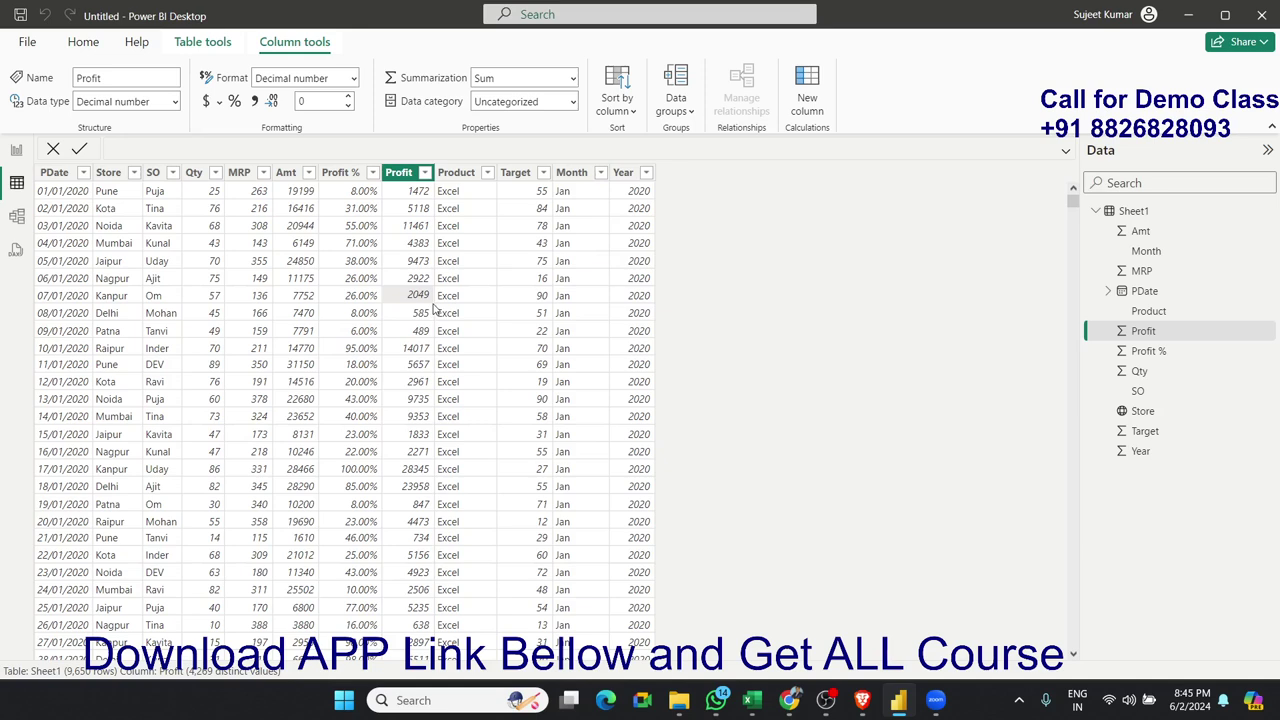
left_click(428, 312)
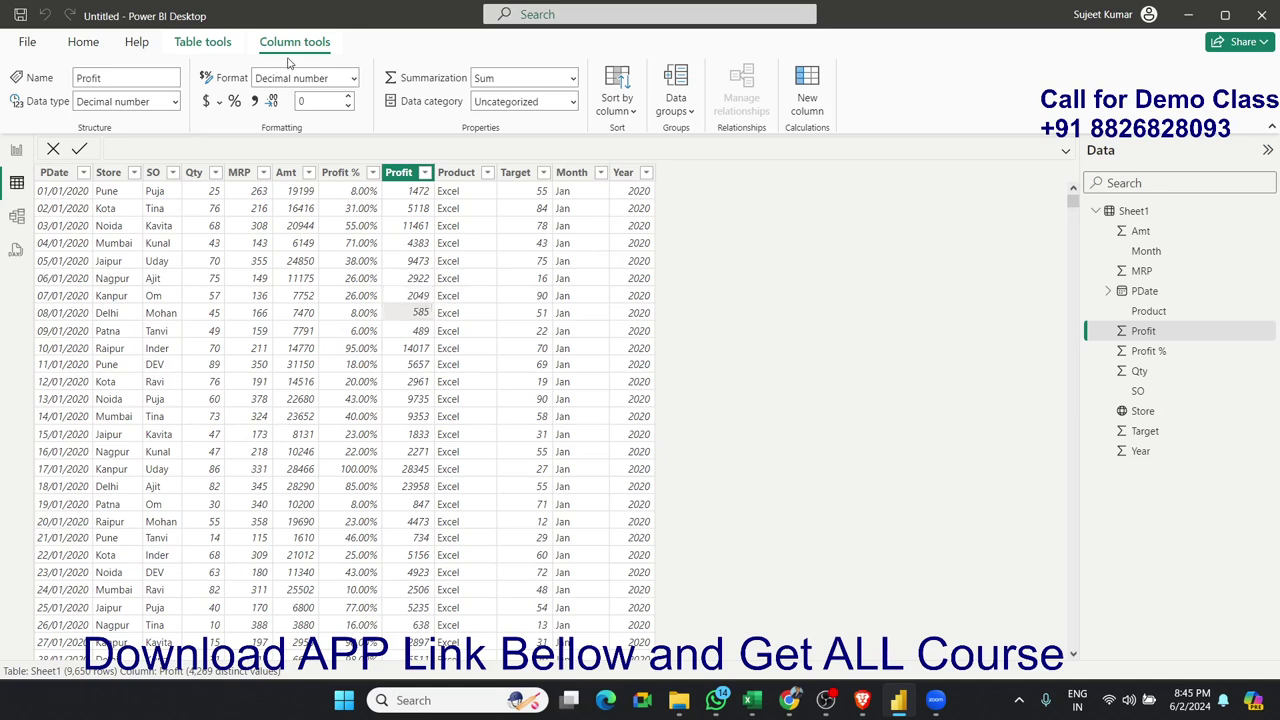
left_click(804, 104)
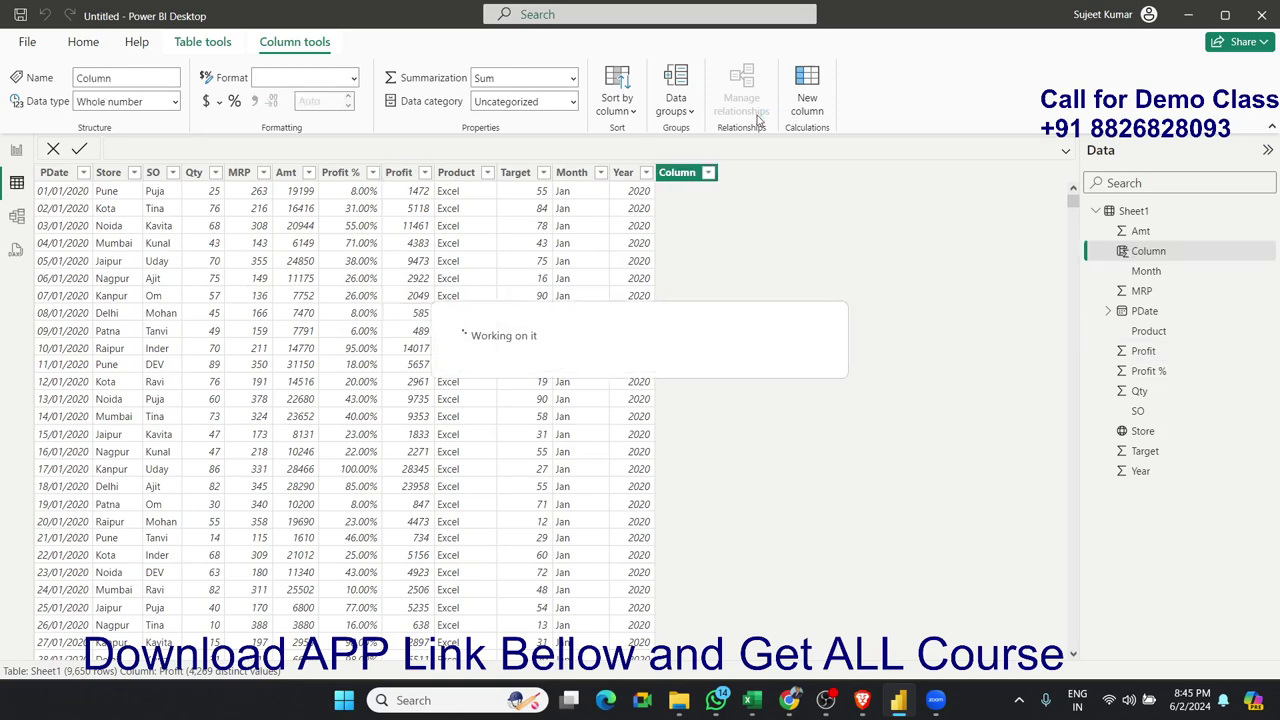
Replace the default formula with Ach_Trg = Sheet1[Qty]-Sheet1[Target] and commit it.
double_click(150, 147)
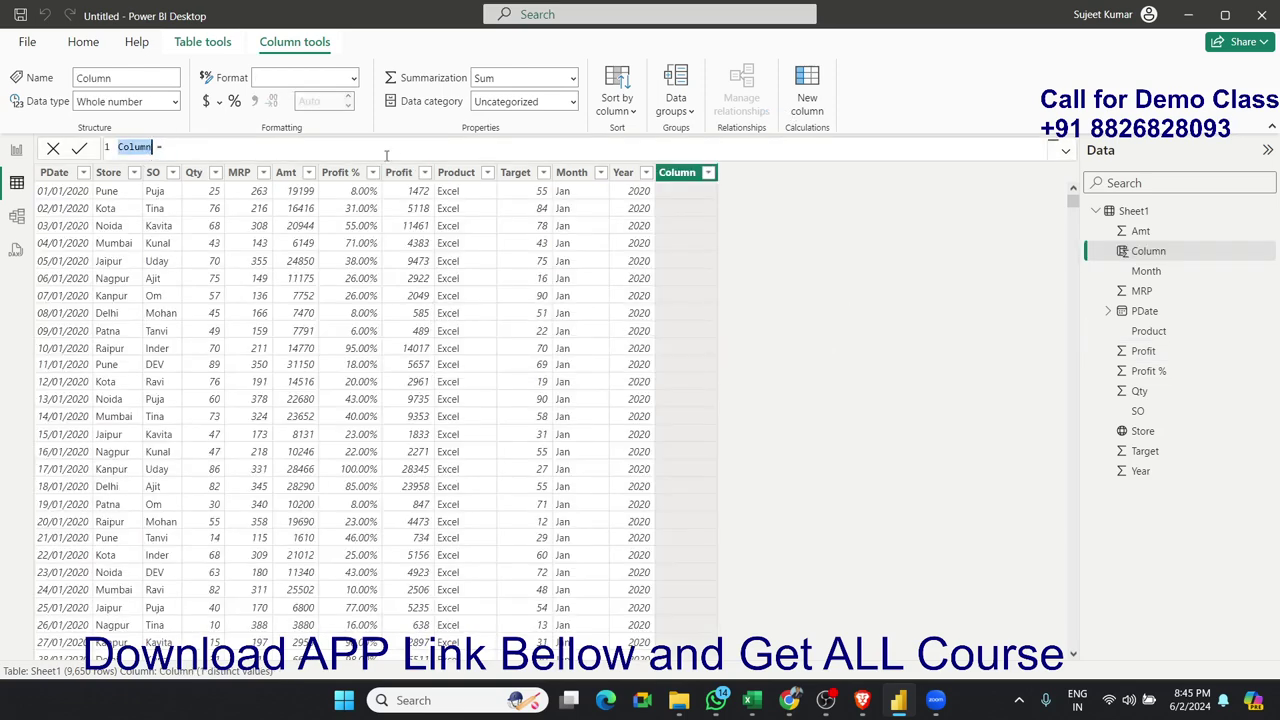
key("BackSpace")
type("Ach")
type("_T")
type("rg = ")
type("tar")
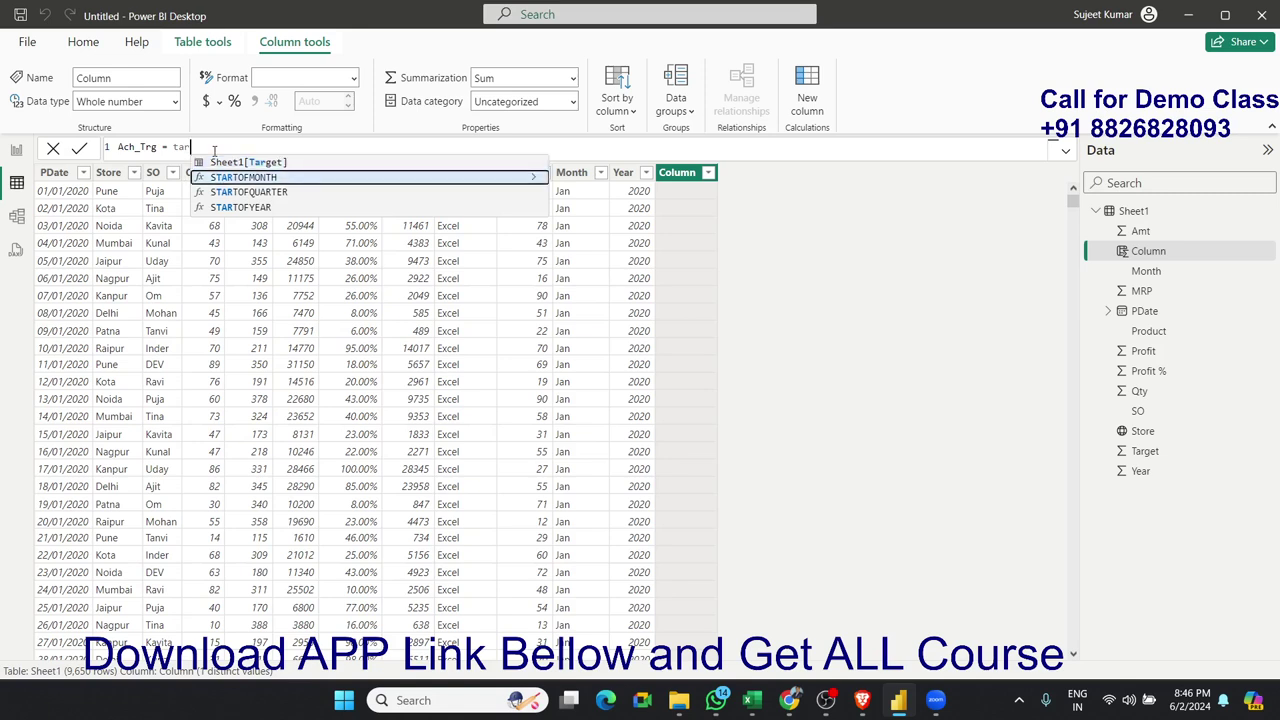
key("Tab")
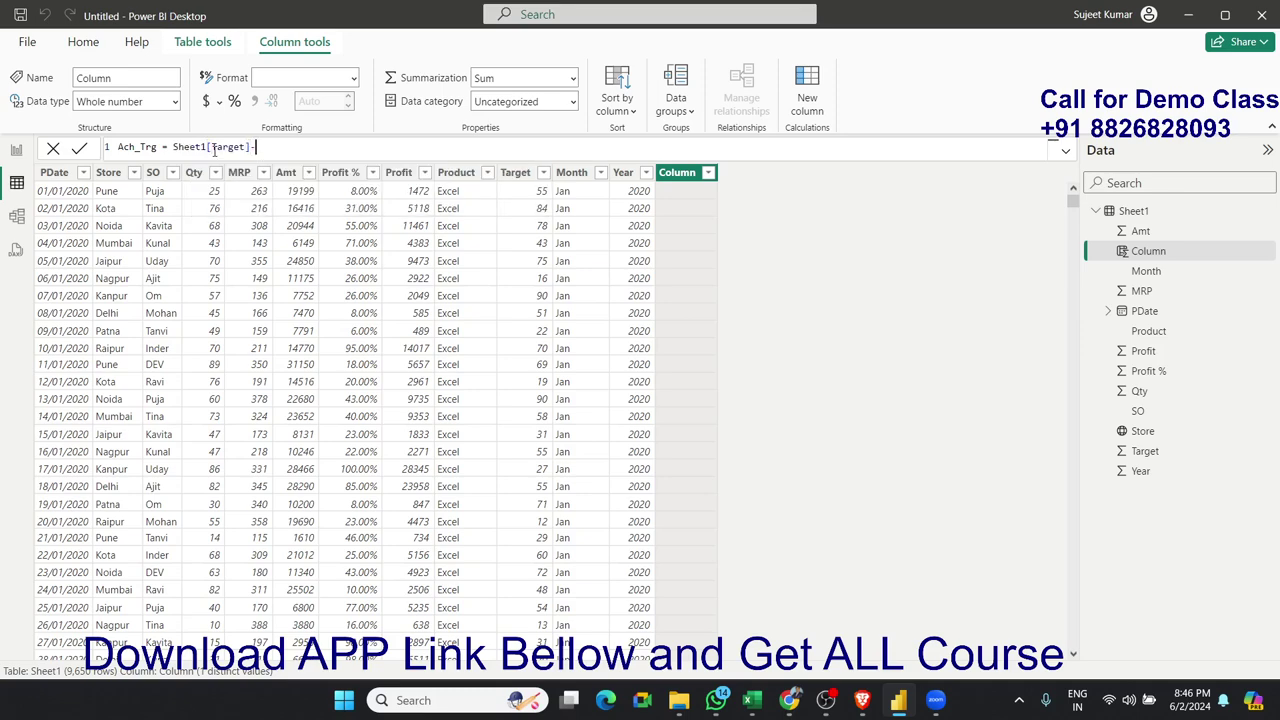
key("BackSpace")
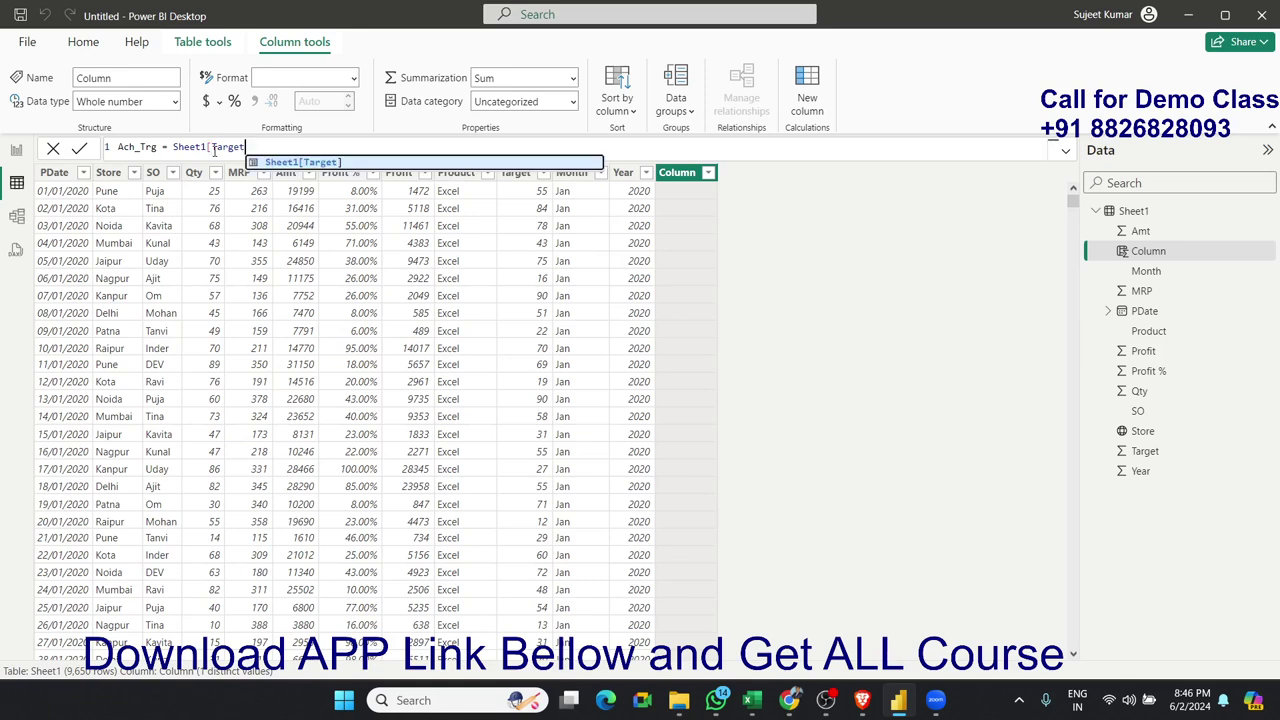
key("BackSpace")
key("BackSpace")
key("BackSpace")
key("BackSpace")
key("BackSpace")
key("BackSpace")
type("q")
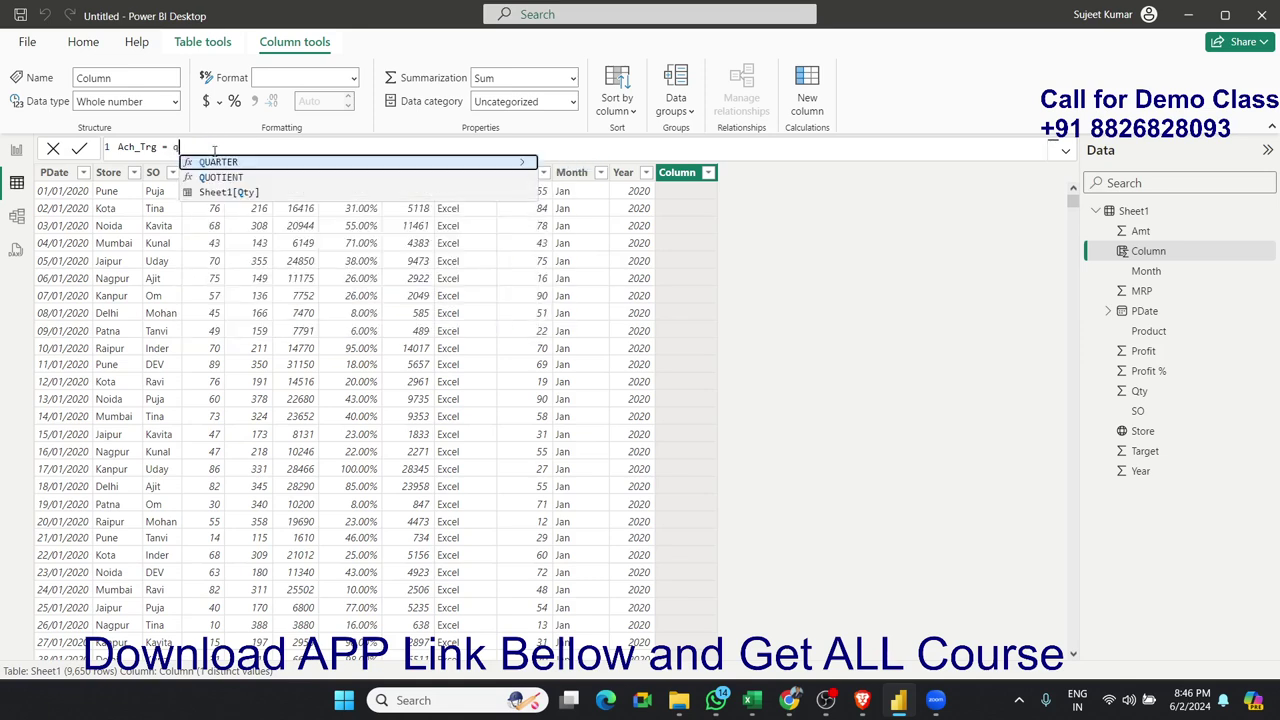
type("ty")
key("Tab")
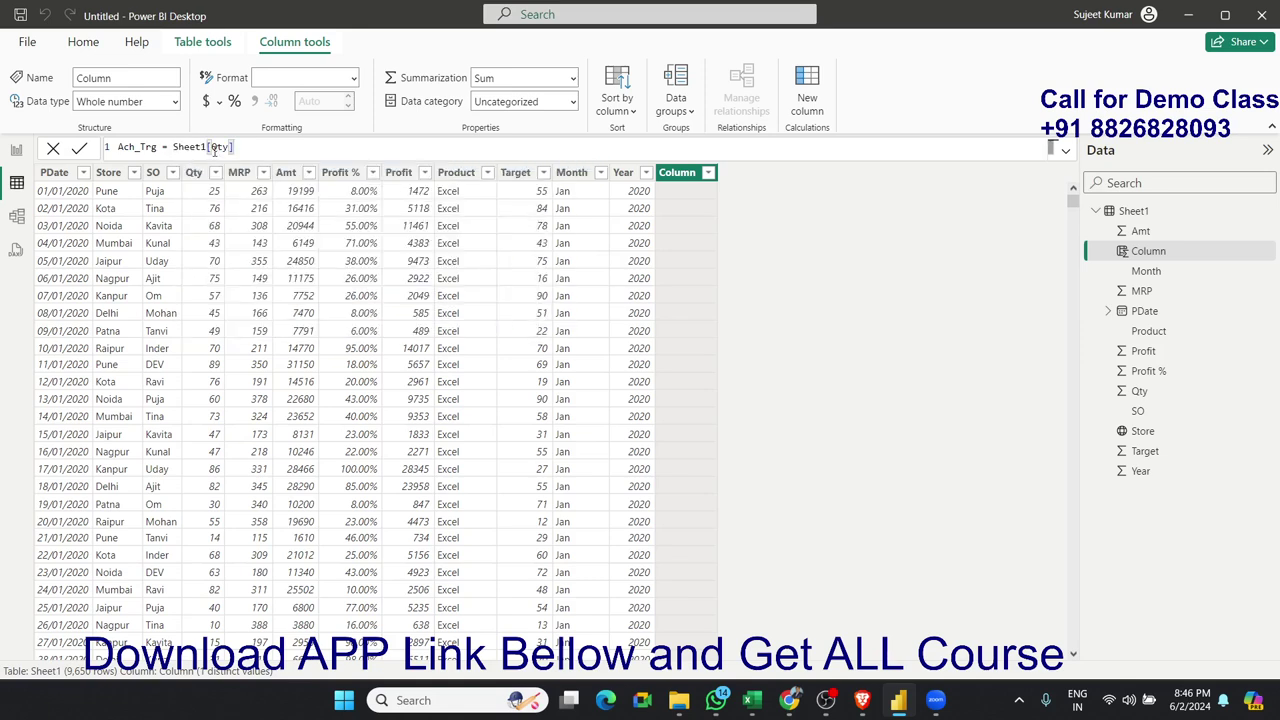
type("-tar")
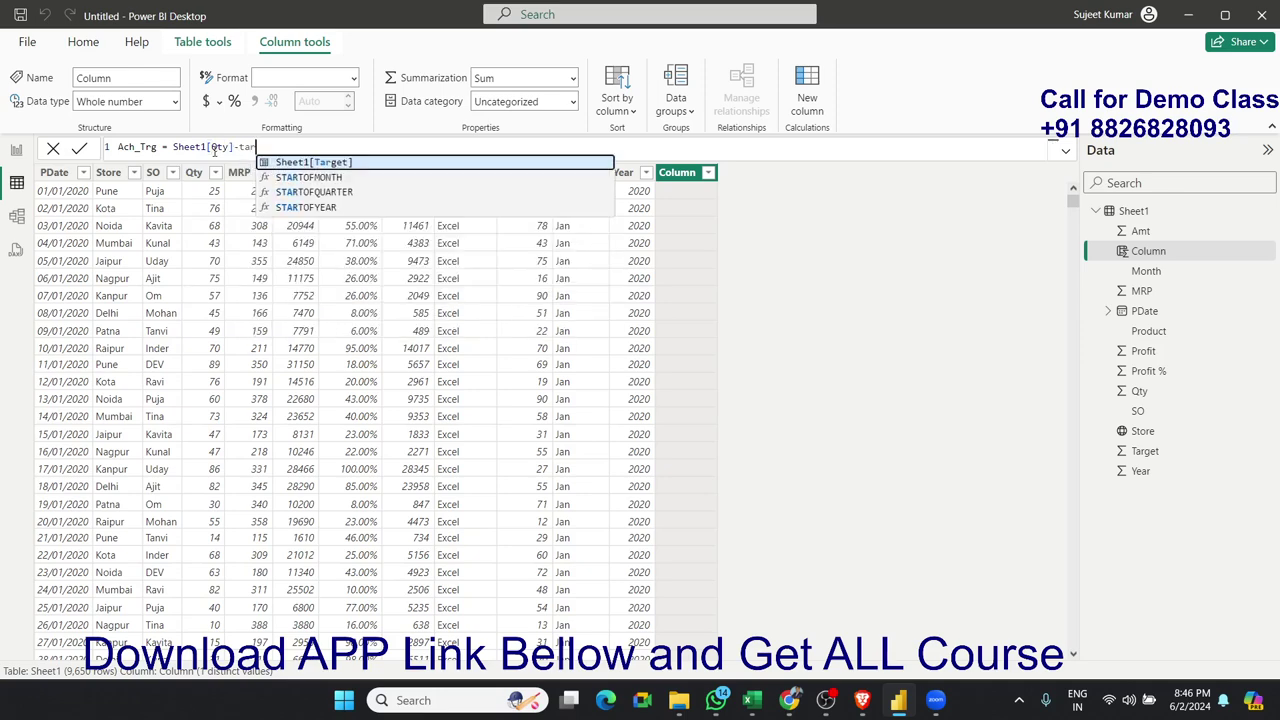
key("Tab")
key("Return")
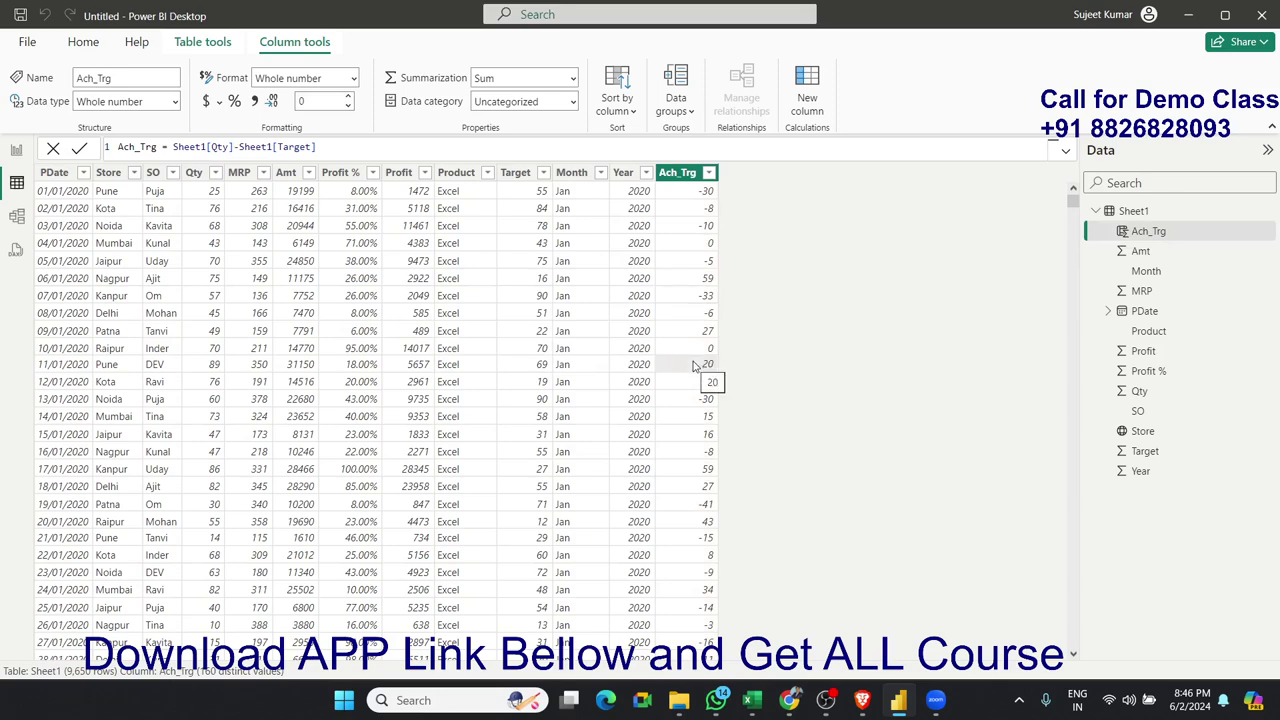
left_click_drag(316, 147, 184, 147)
left_click(355, 147)
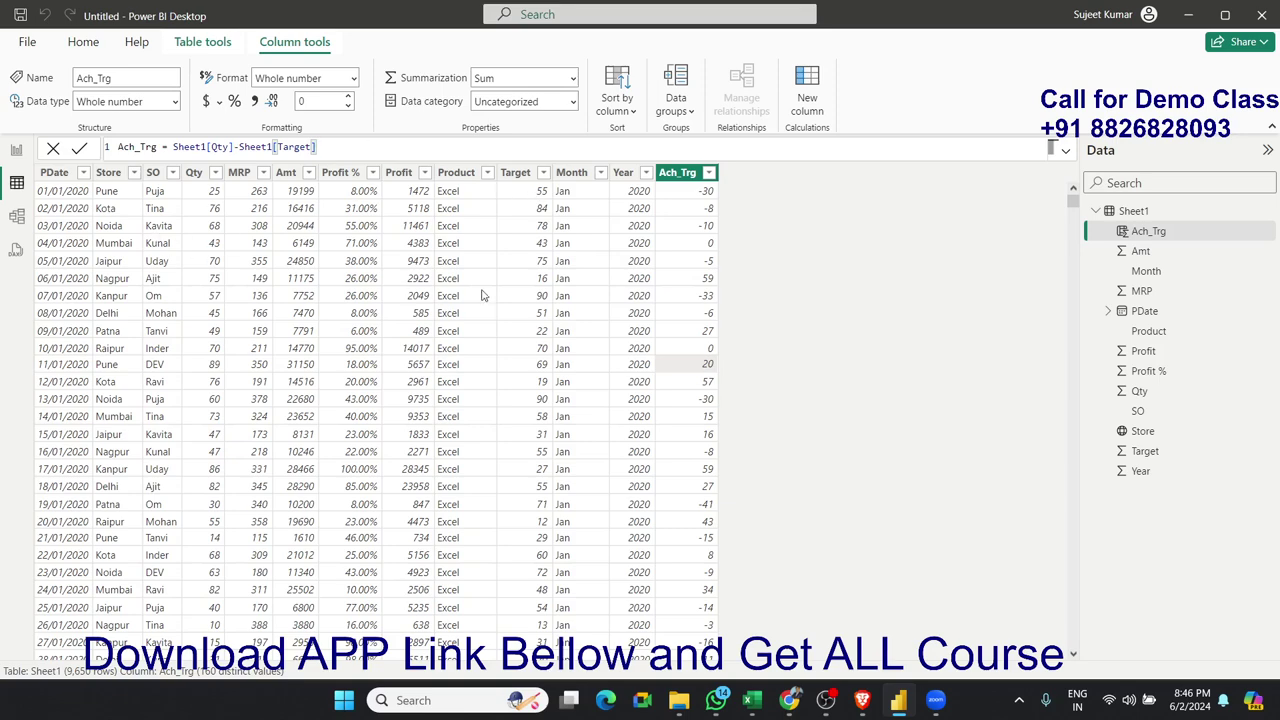
left_click(470, 295)
In Report view, select the Average of MRP card and delete it.
left_click(16, 150)
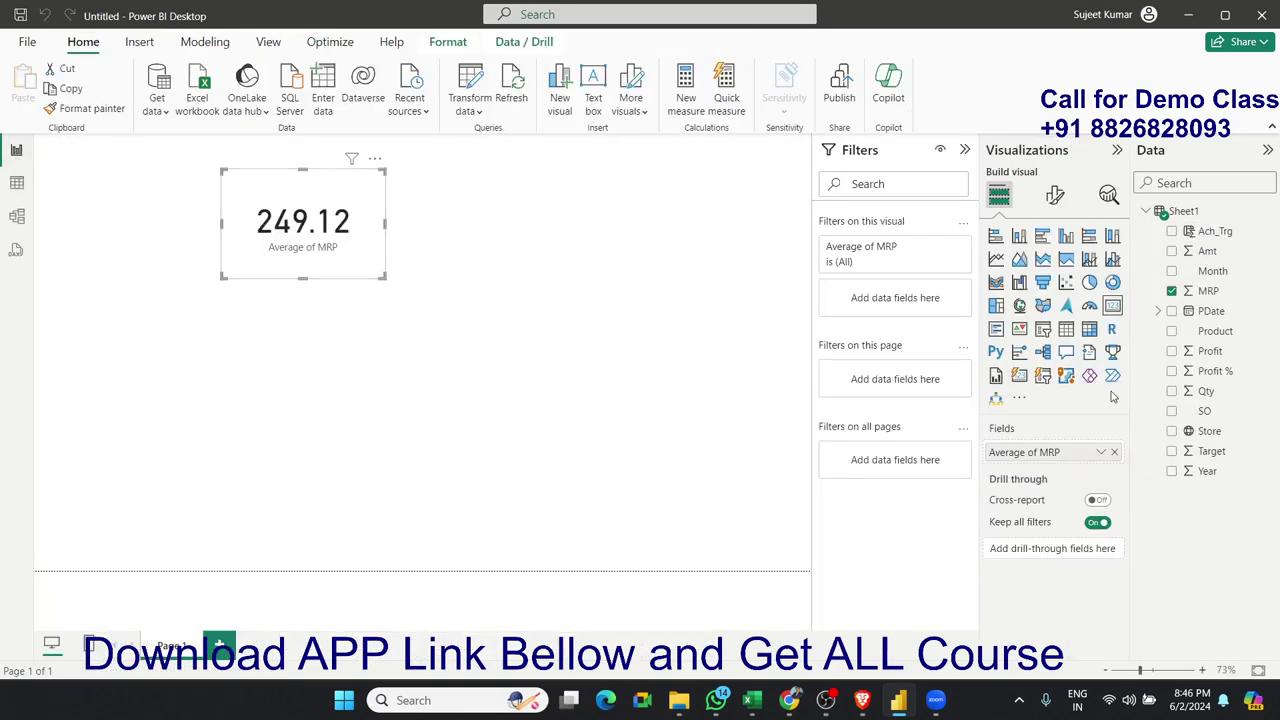
left_click(383, 287)
left_click(380, 278)
key("Delete")
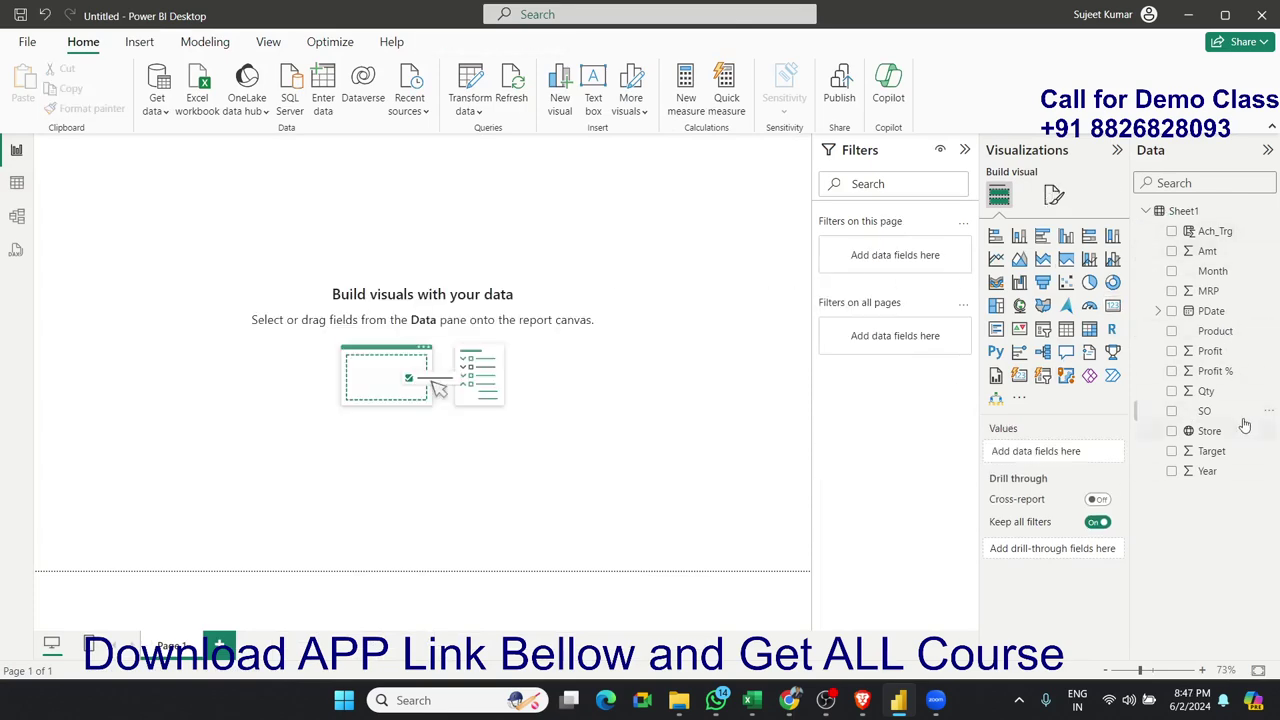